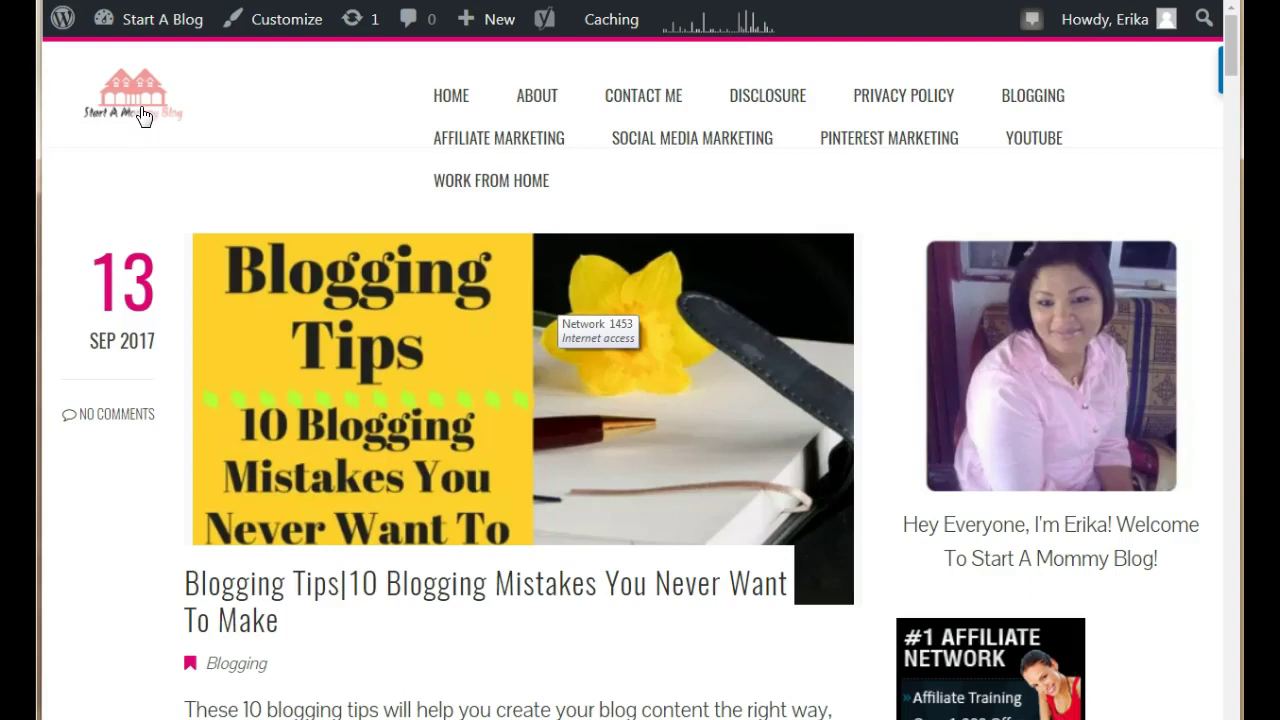
Open the theme customizer from the blog's WordPress dashboard.
{"action": "left_click", "coordinate": [160, 19]}
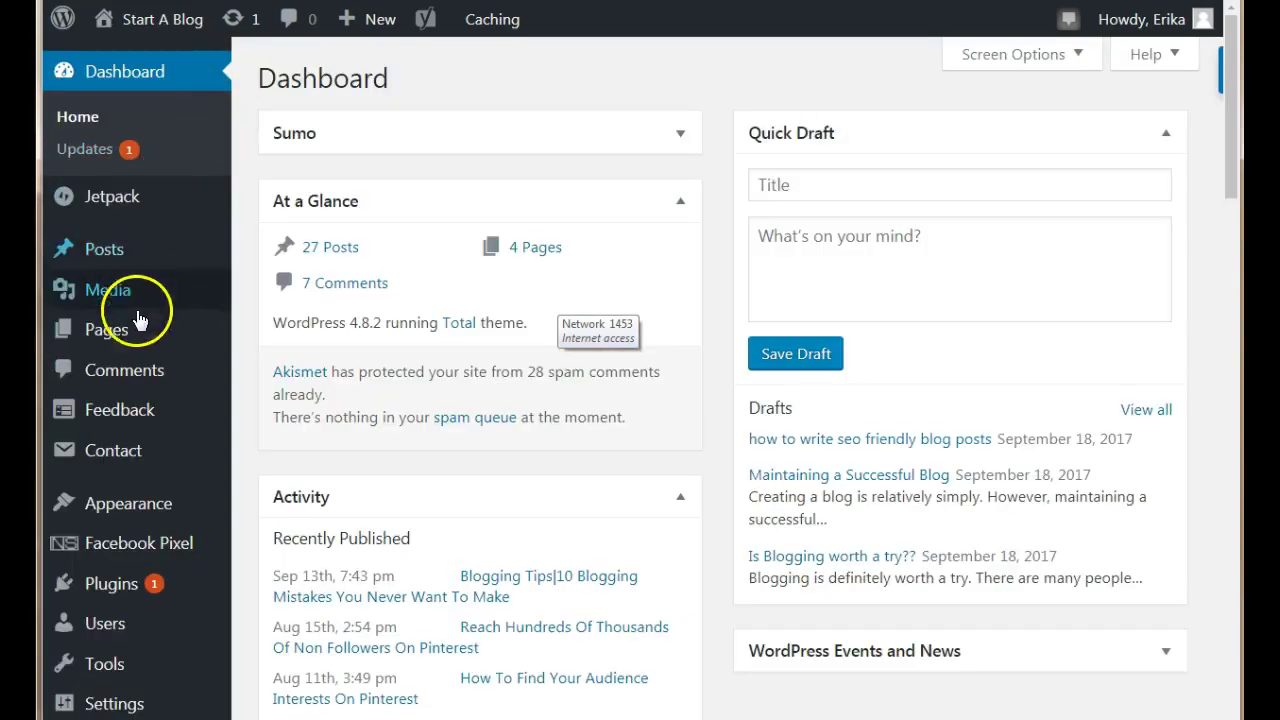
{"action": "mouse_move", "coordinate": [171, 501]}
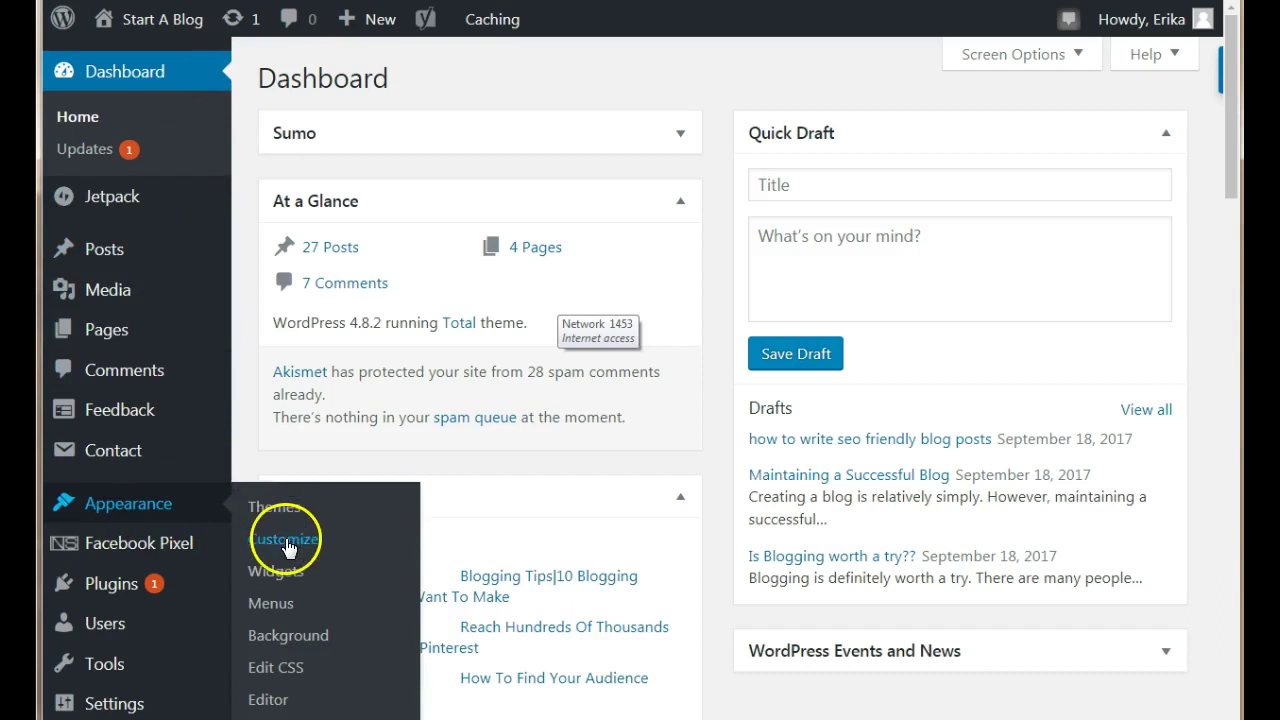
{"action": "left_click", "coordinate": [276, 508]}
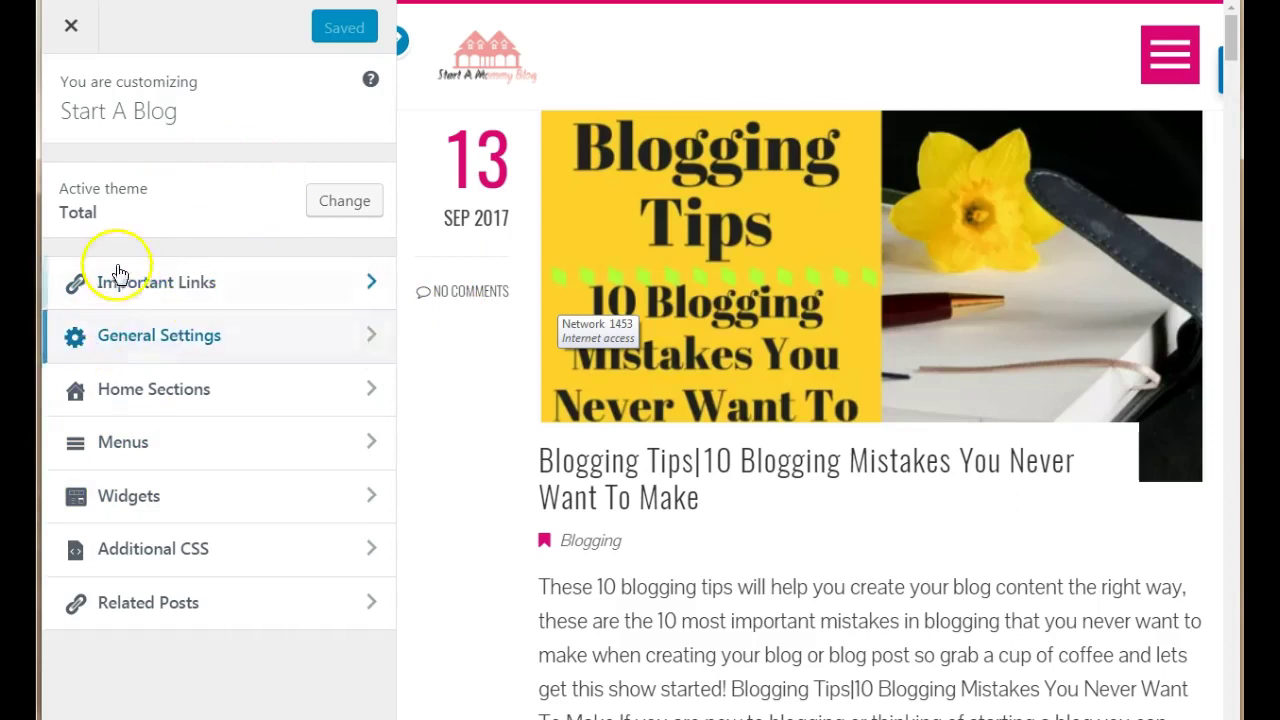
Open the Site Logo/Title/Tagline section within General Settings and start changing the site logo.
{"action": "left_click", "coordinate": [114, 360]}
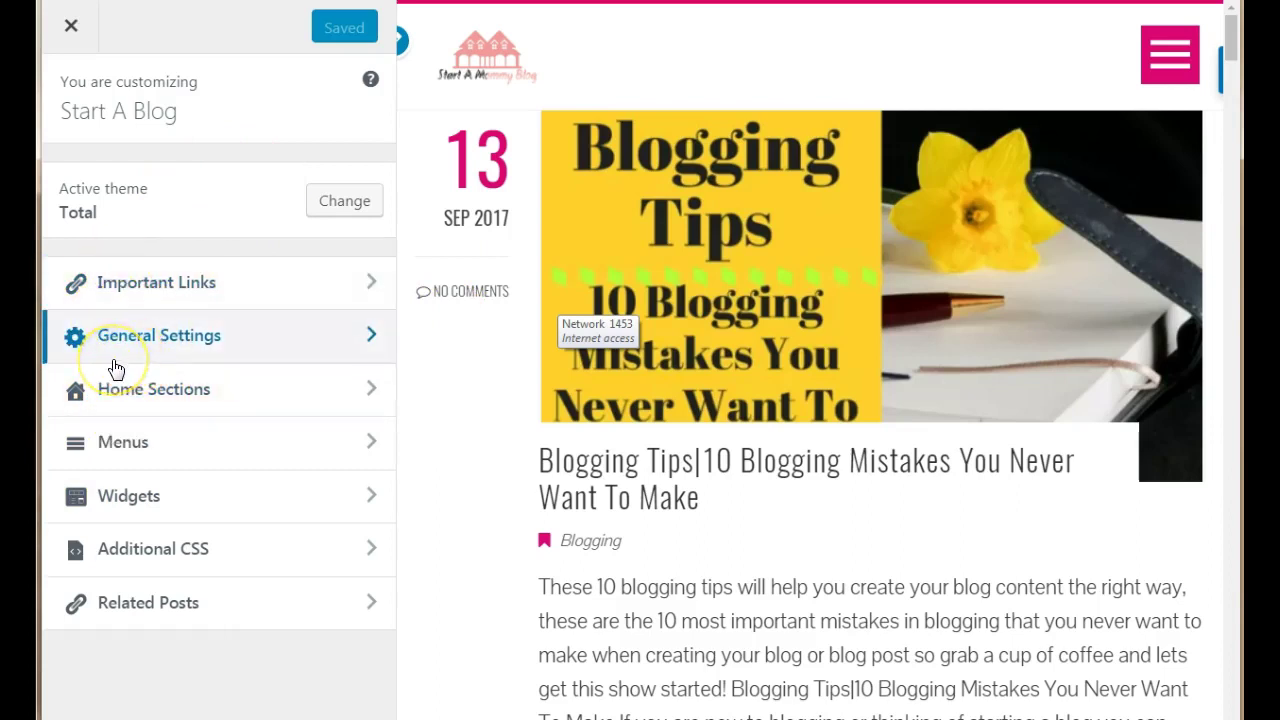
{"action": "left_click", "coordinate": [128, 330]}
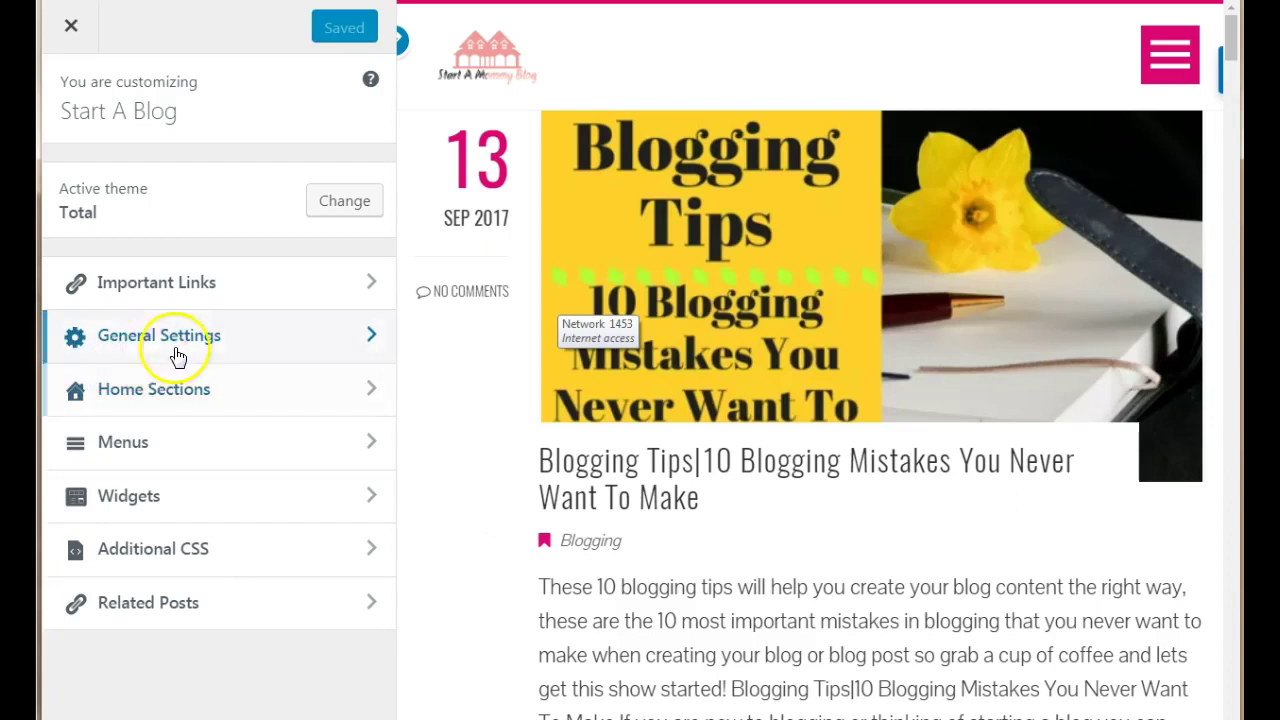
{"action": "left_click", "coordinate": [163, 336]}
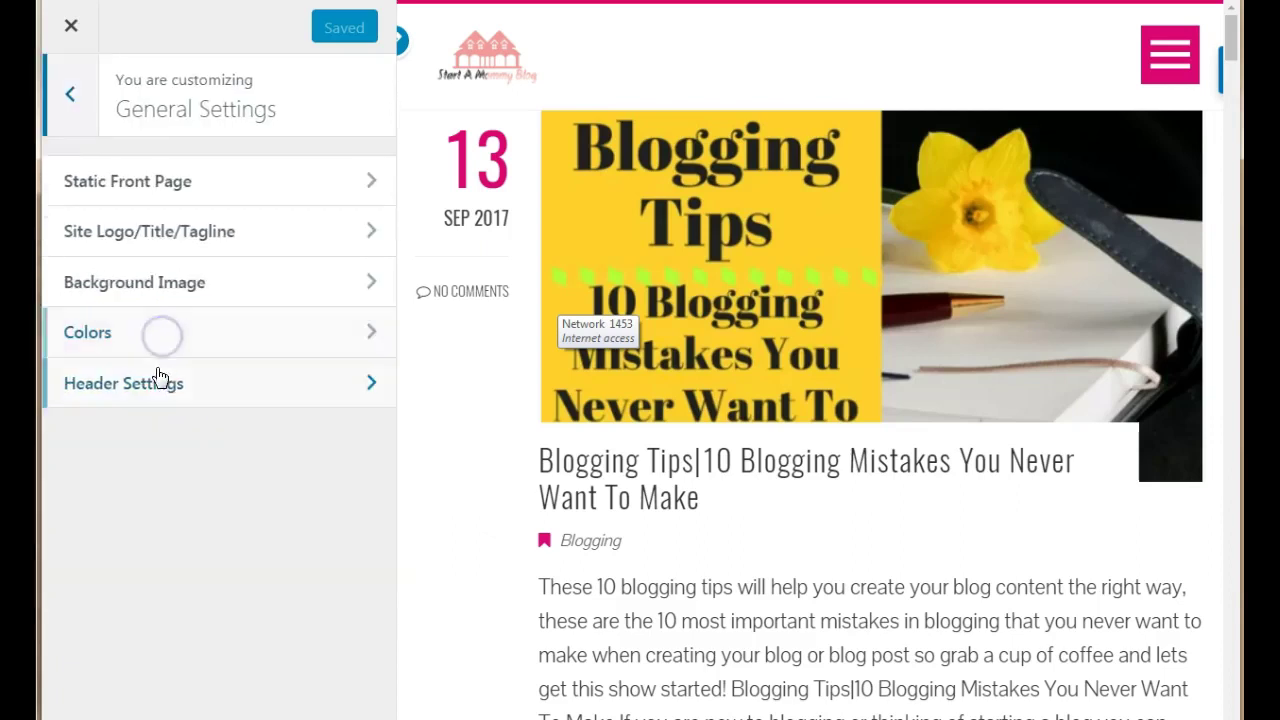
{"action": "left_click", "coordinate": [137, 245]}
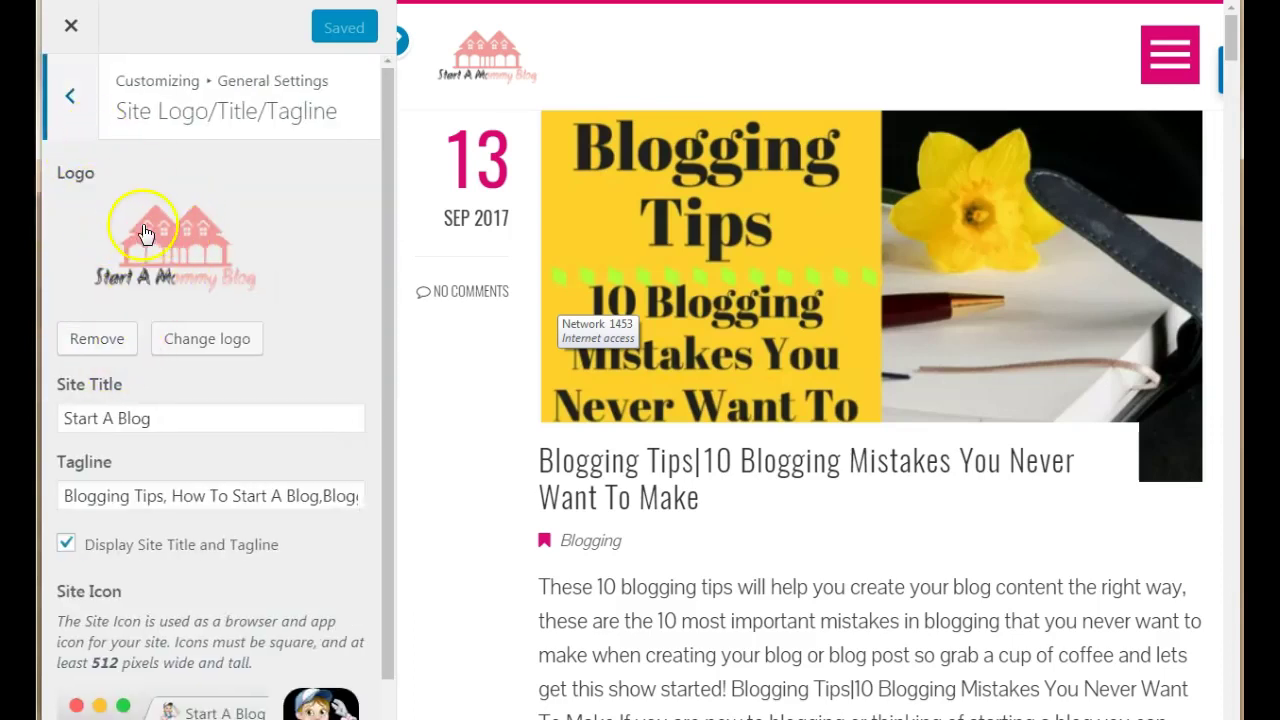
{"action": "left_click", "coordinate": [205, 348]}
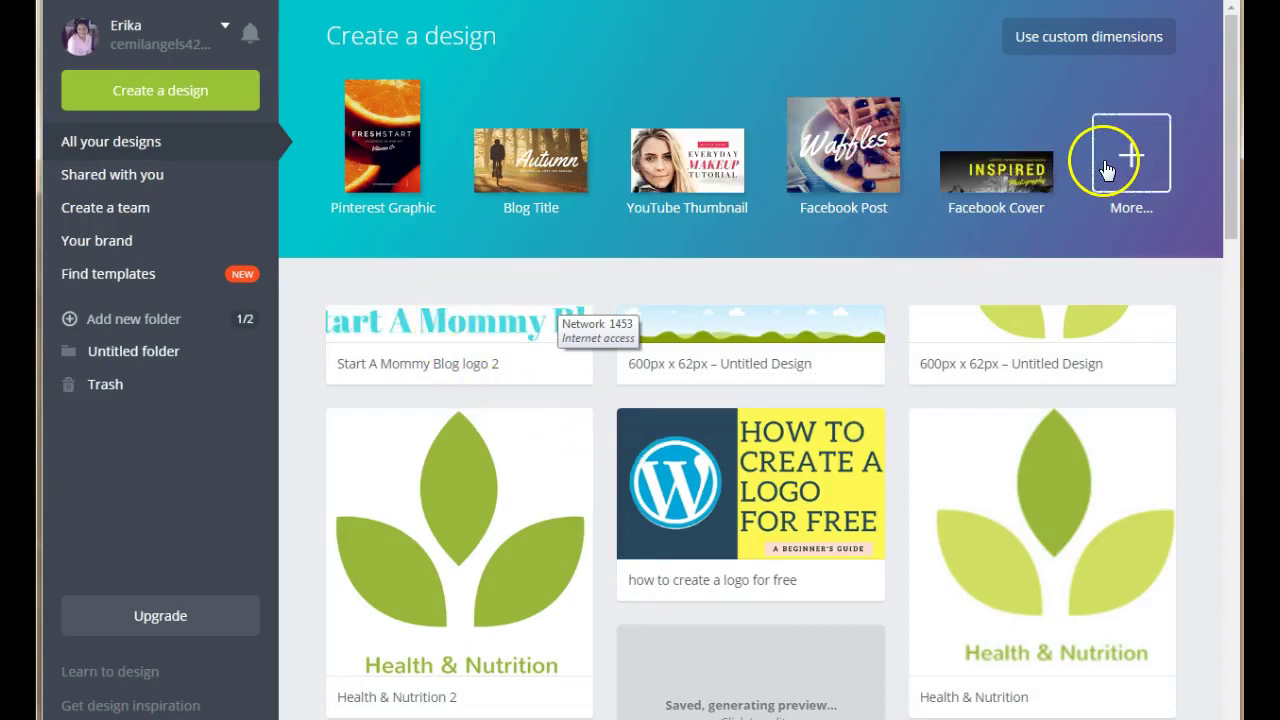
In Canva, create a new design with custom dimensions of 600 x 62 px.
{"action": "left_click", "coordinate": [1097, 37]}
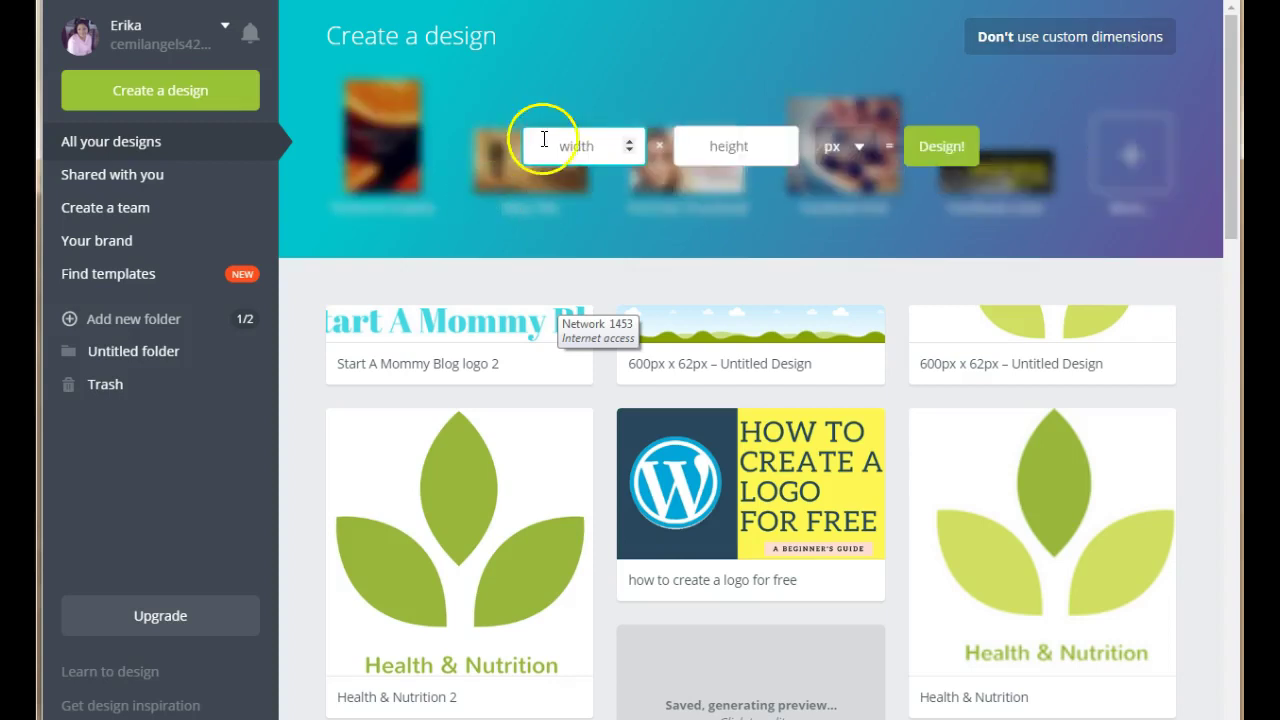
{"action": "left_click", "coordinate": [573, 149]}
{"action": "type", "text": "600"}
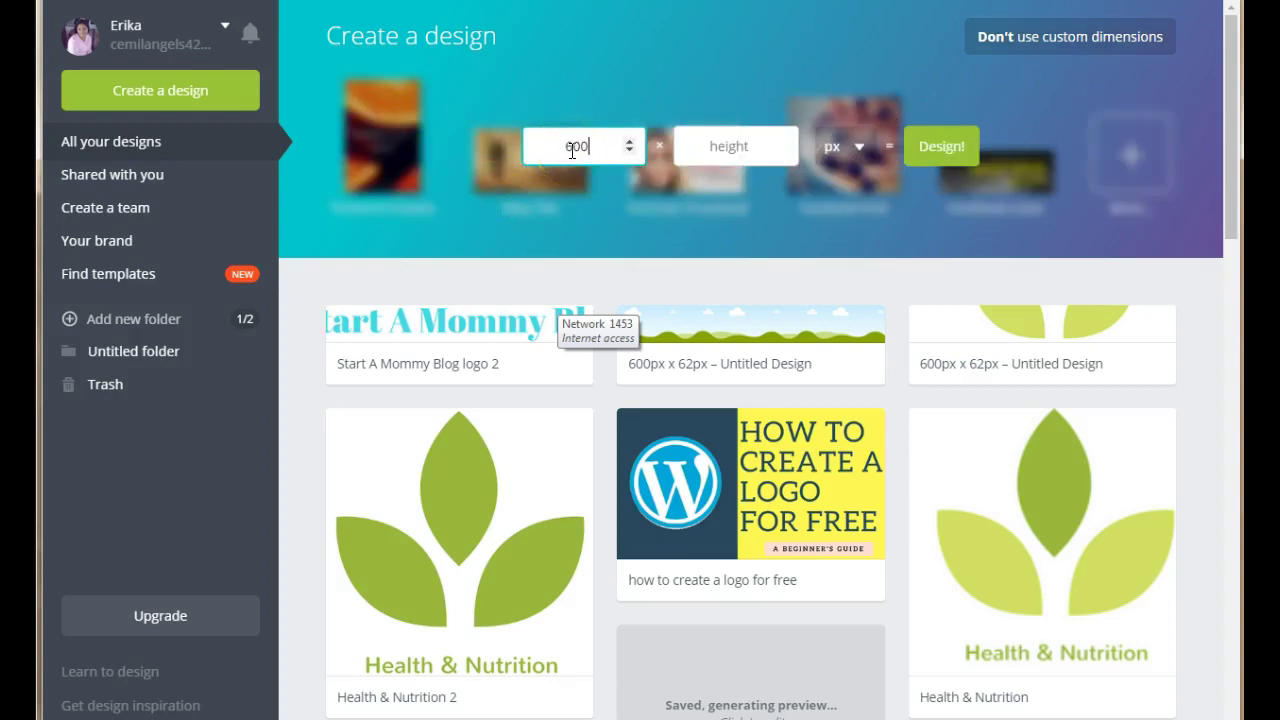
{"action": "left_click", "coordinate": [689, 149]}
{"action": "type", "text": "62"}
{"action": "left_click", "coordinate": [930, 146]}
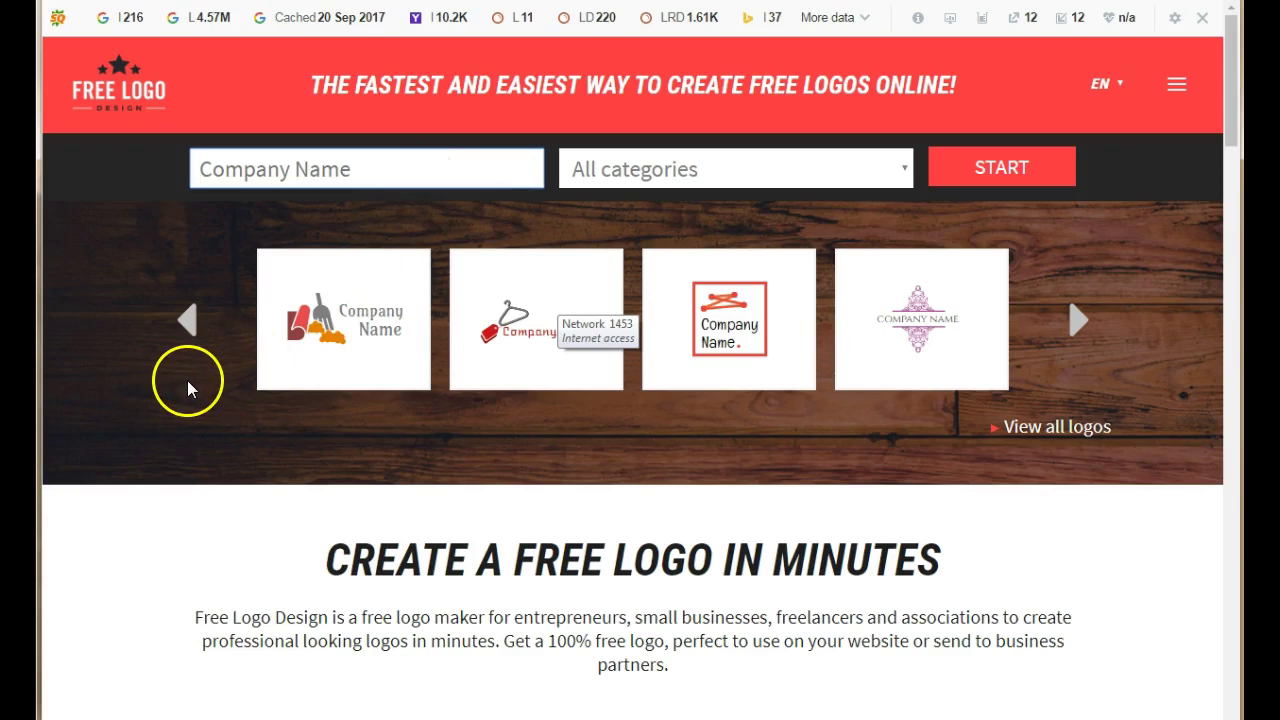
On the Free Logo Design site, look through the homepage's sample logos and instructions, and start creating a logo.
{"action": "scroll", "coordinate": [190, 385], "scroll_direction": "down", "scroll_amount": 6}
{"action": "scroll", "coordinate": [192, 388], "scroll_direction": "down", "scroll_amount": 12}
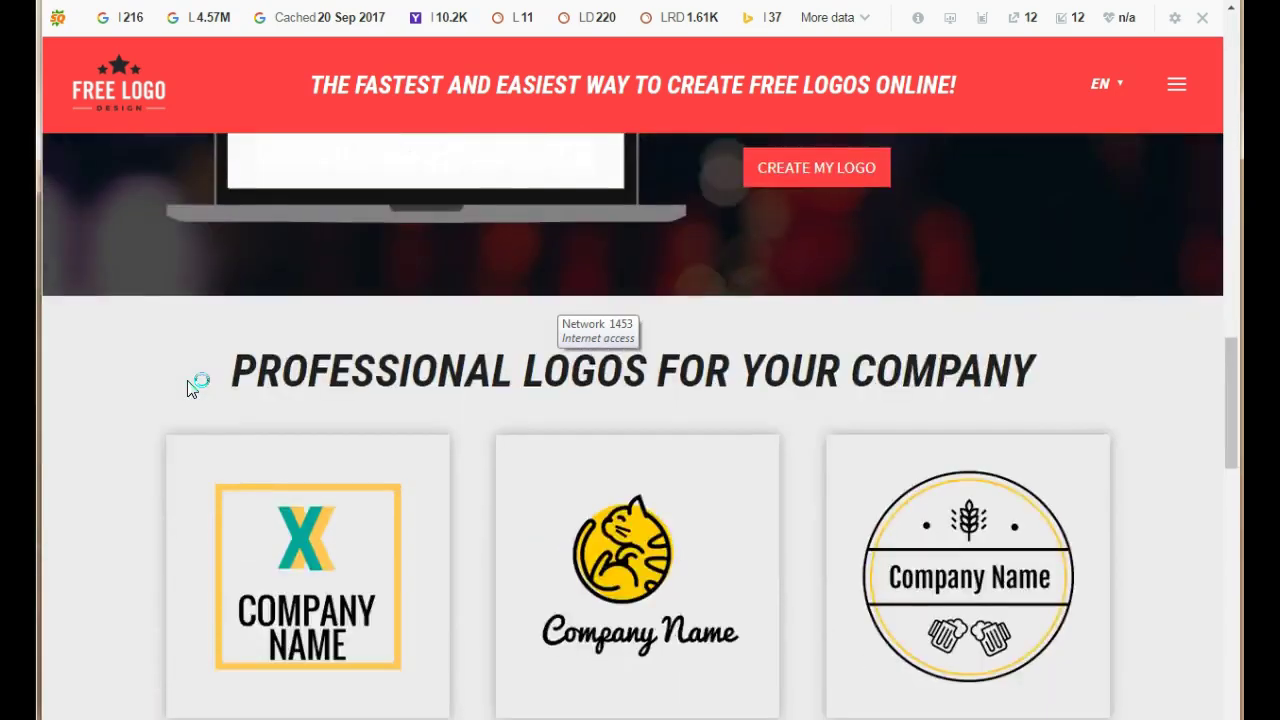
{"action": "scroll", "coordinate": [190, 391], "scroll_direction": "down", "scroll_amount": 4}
{"action": "scroll", "coordinate": [182, 392], "scroll_direction": "up", "scroll_amount": 12}
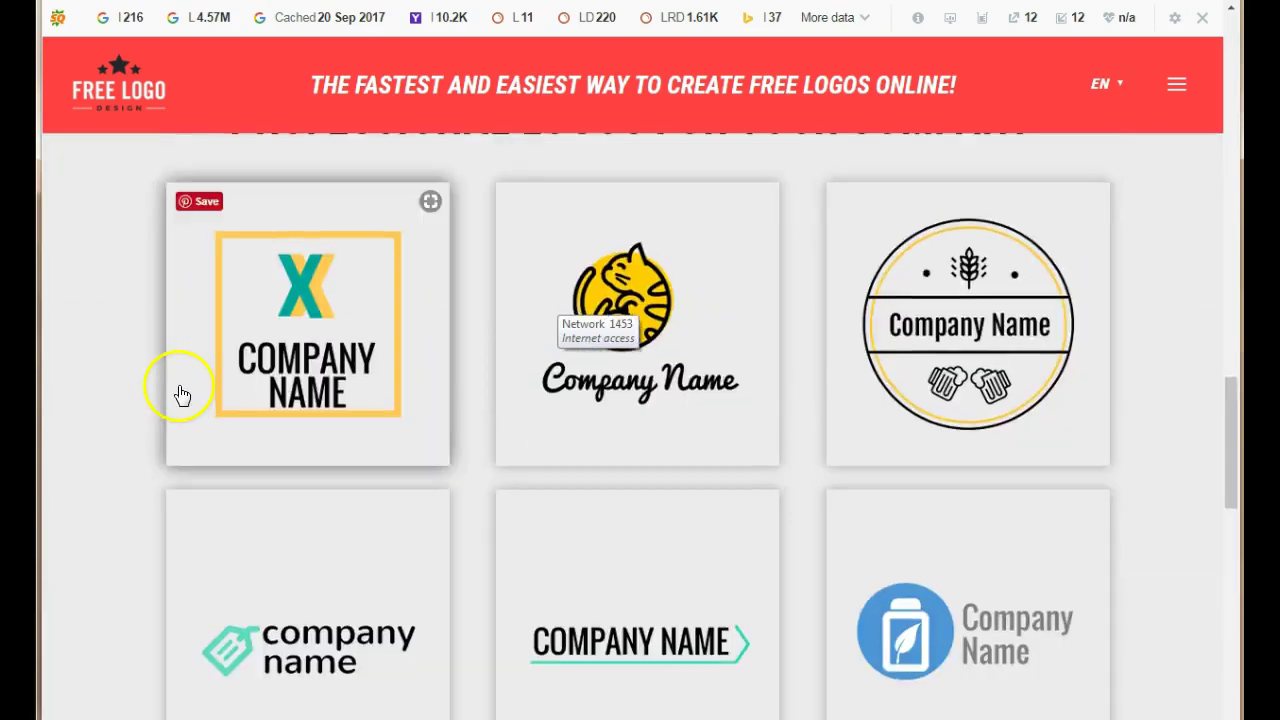
{"action": "scroll", "coordinate": [181, 393], "scroll_direction": "up", "scroll_amount": 3}
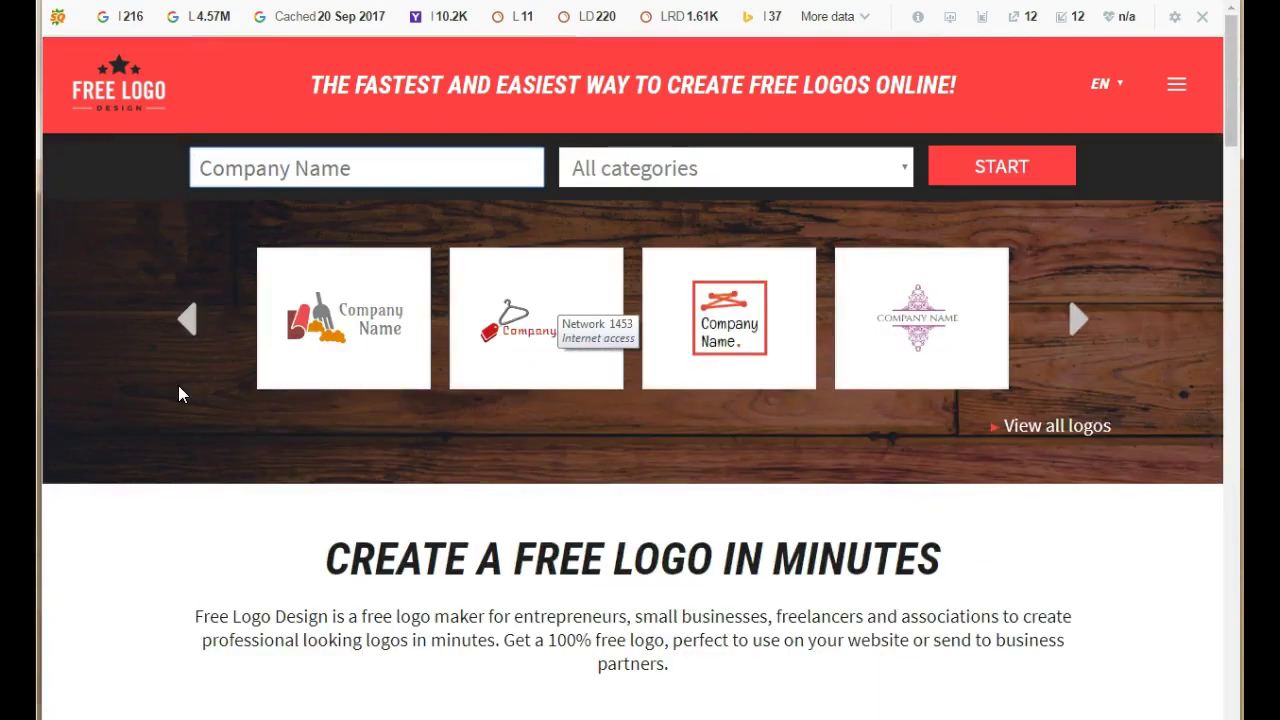
{"action": "left_click", "coordinate": [214, 515]}
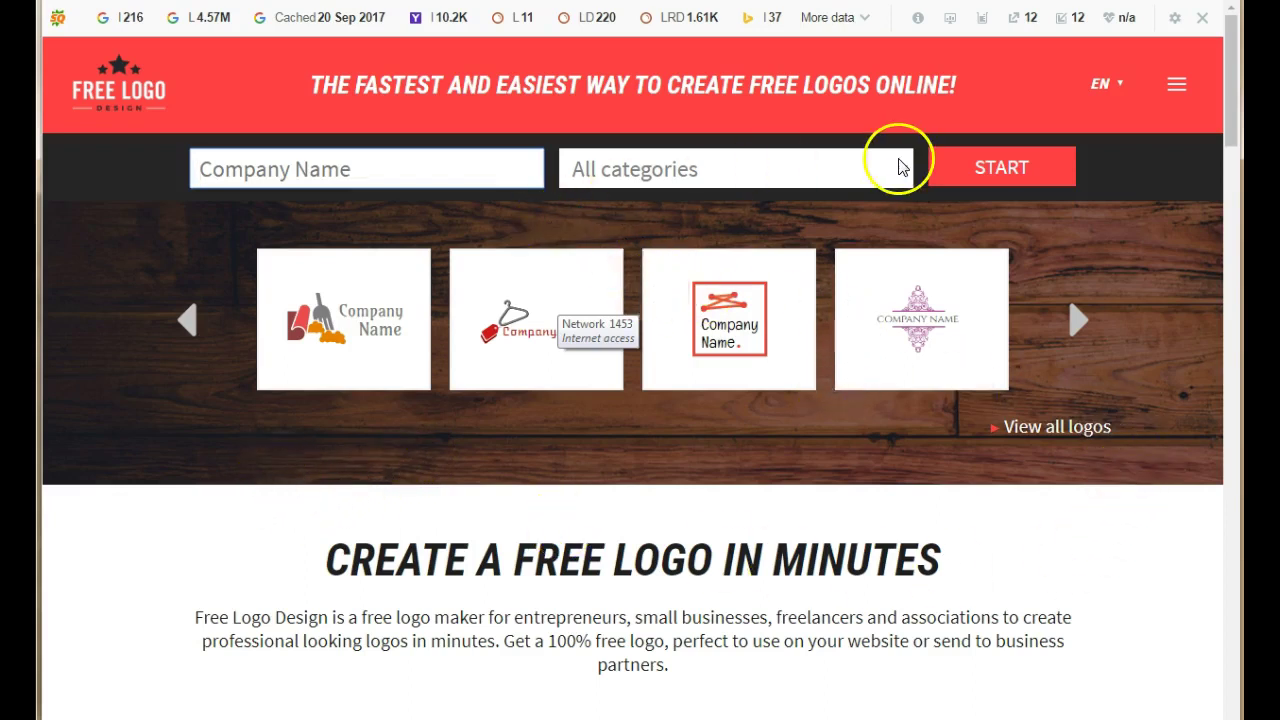
{"action": "scroll", "coordinate": [619, 435], "scroll_direction": "down", "scroll_amount": 7}
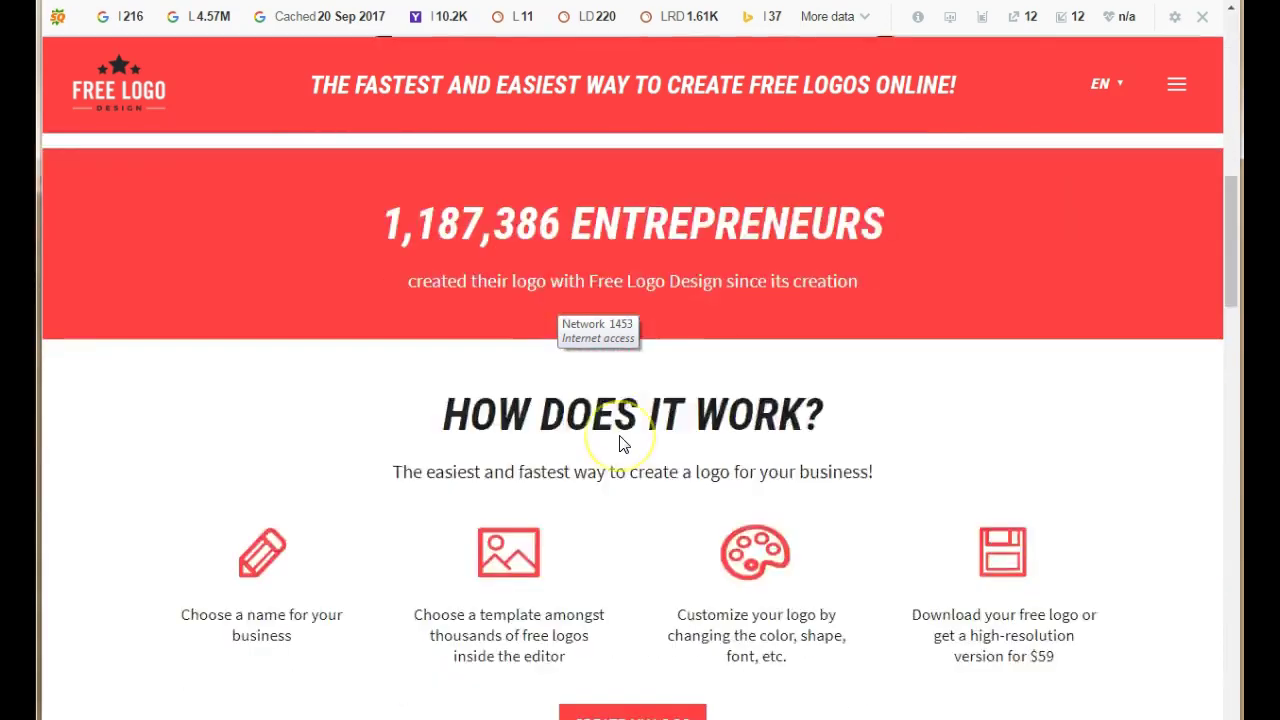
{"action": "scroll", "coordinate": [620, 443], "scroll_direction": "down", "scroll_amount": 3}
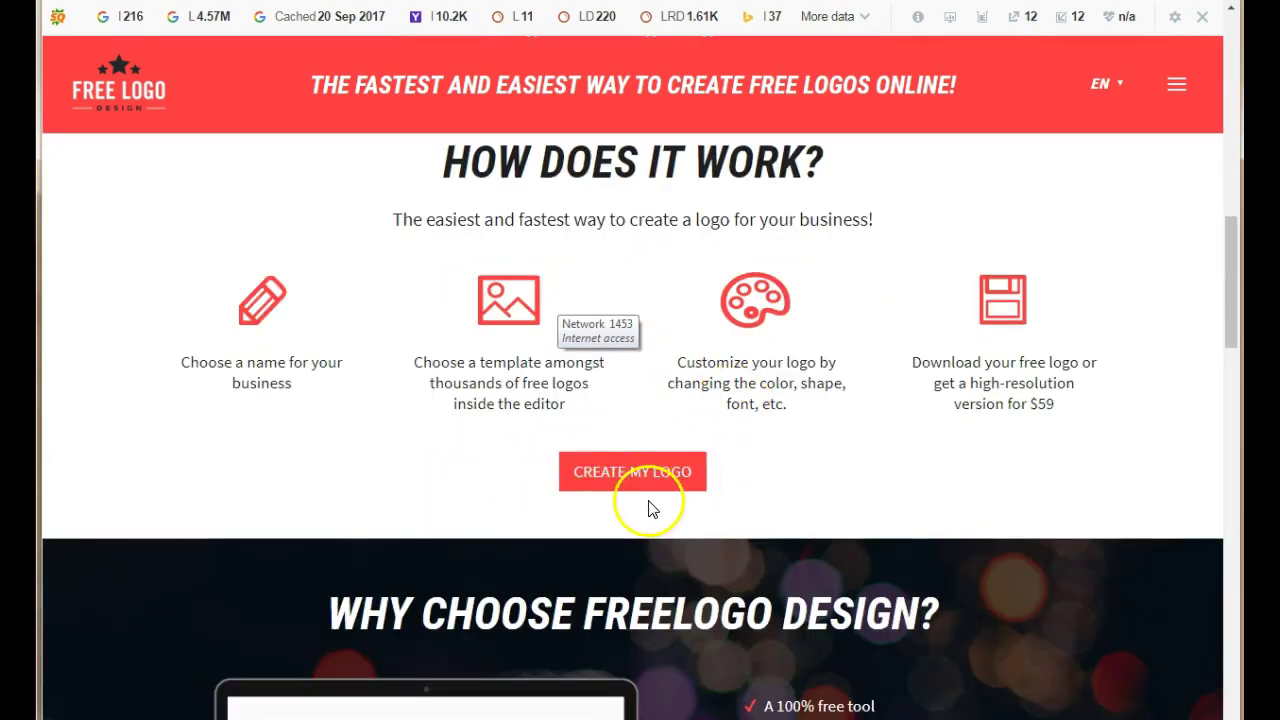
{"action": "left_click", "coordinate": [614, 478]}
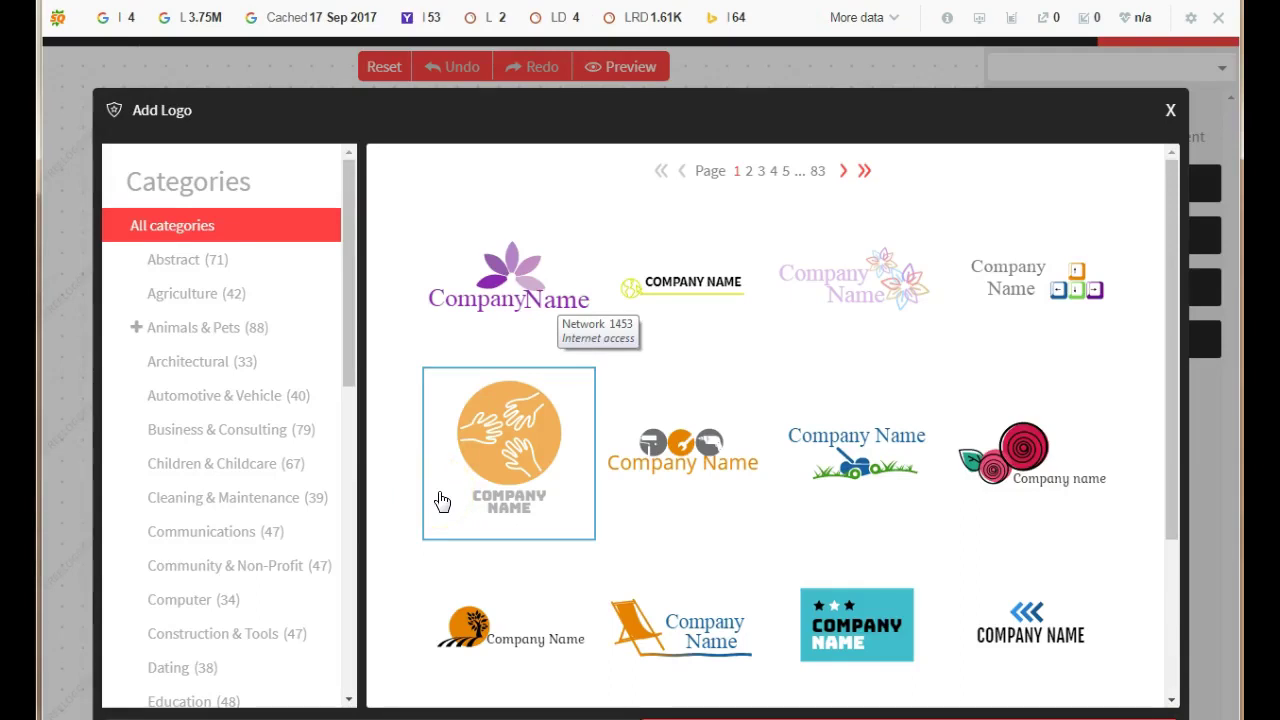
Load the logo template with two overlapping blue and orange monitors from the Computer category.
{"action": "left_click", "coordinate": [448, 497]}
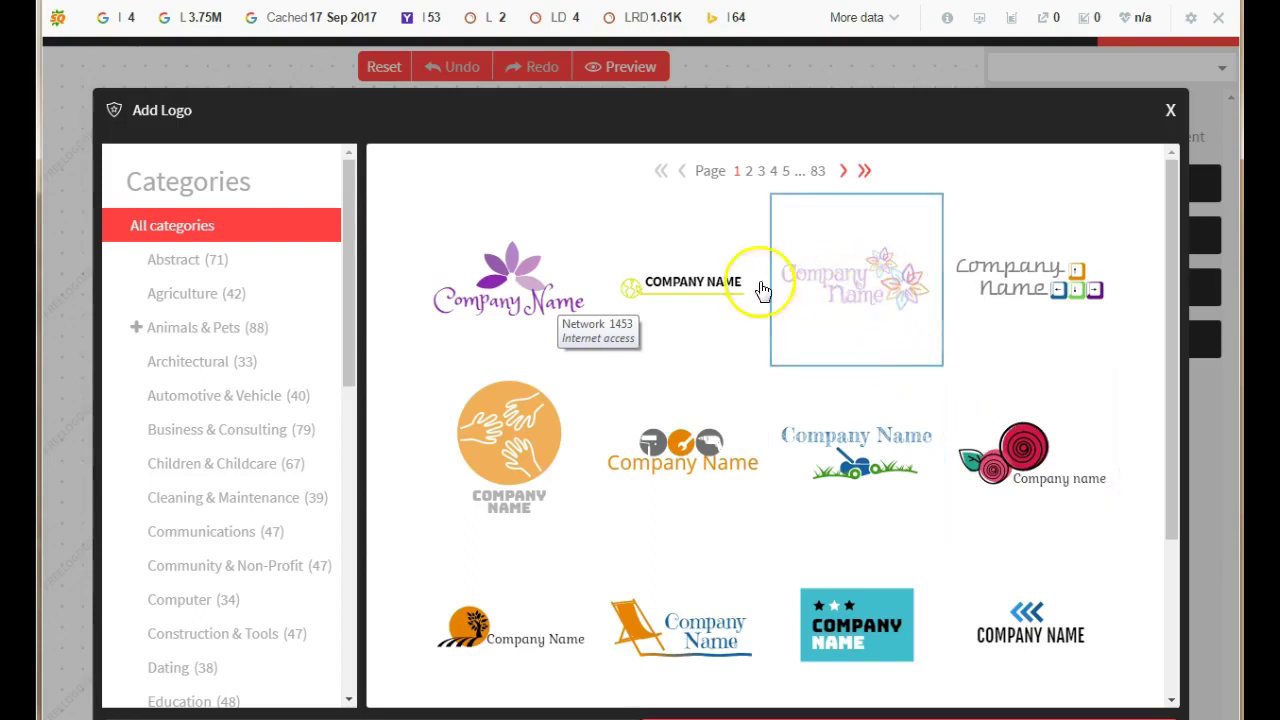
{"action": "left_click", "coordinate": [520, 283]}
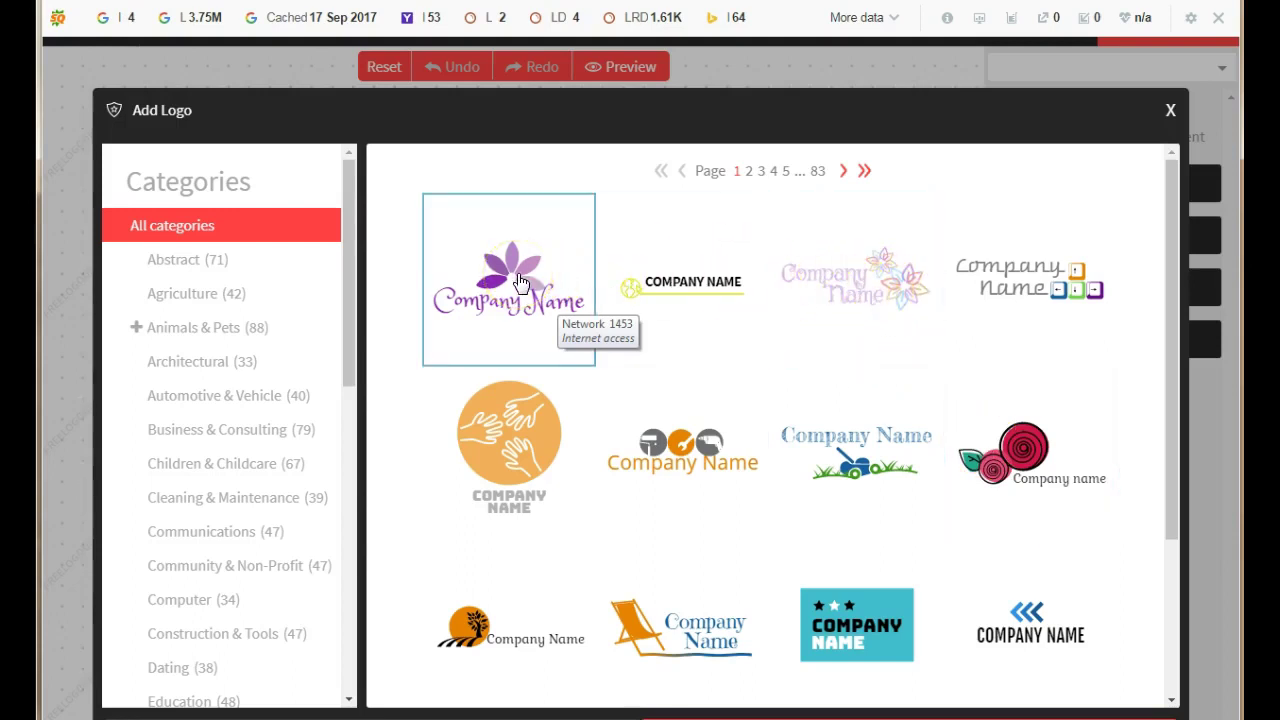
{"action": "left_click", "coordinate": [787, 519]}
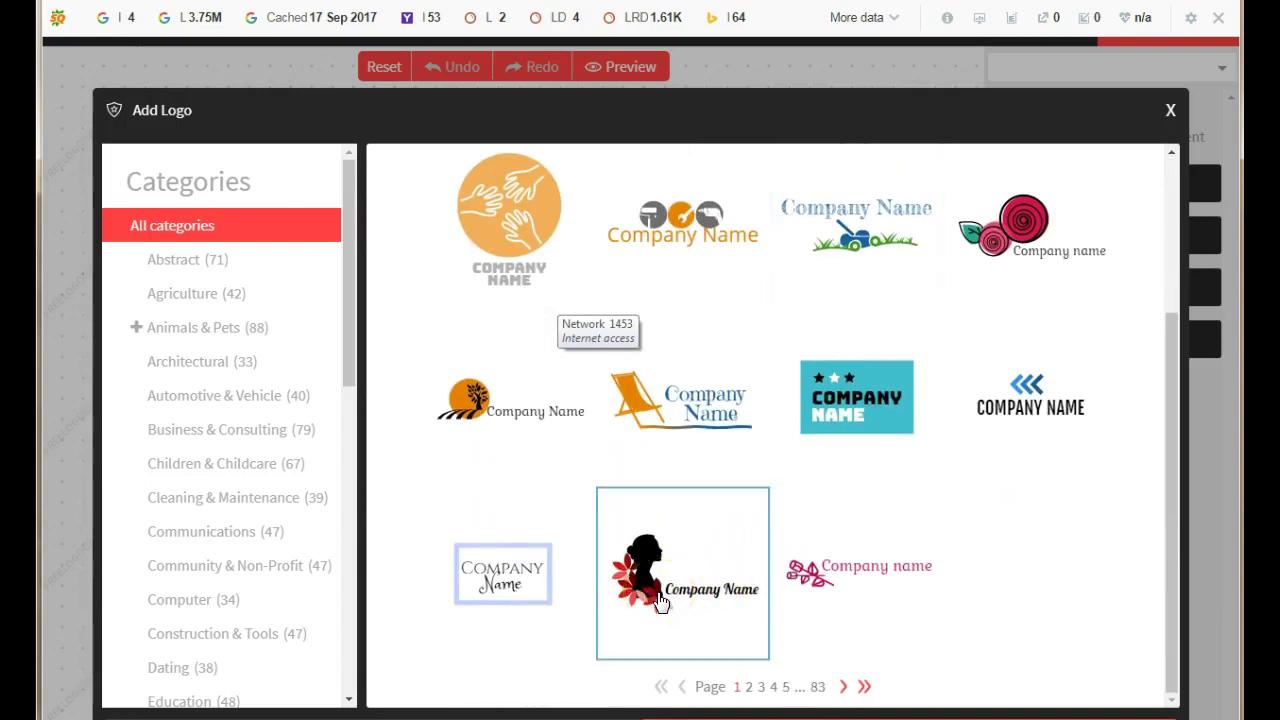
{"action": "scroll", "coordinate": [660, 600], "scroll_direction": "up", "scroll_amount": 2}
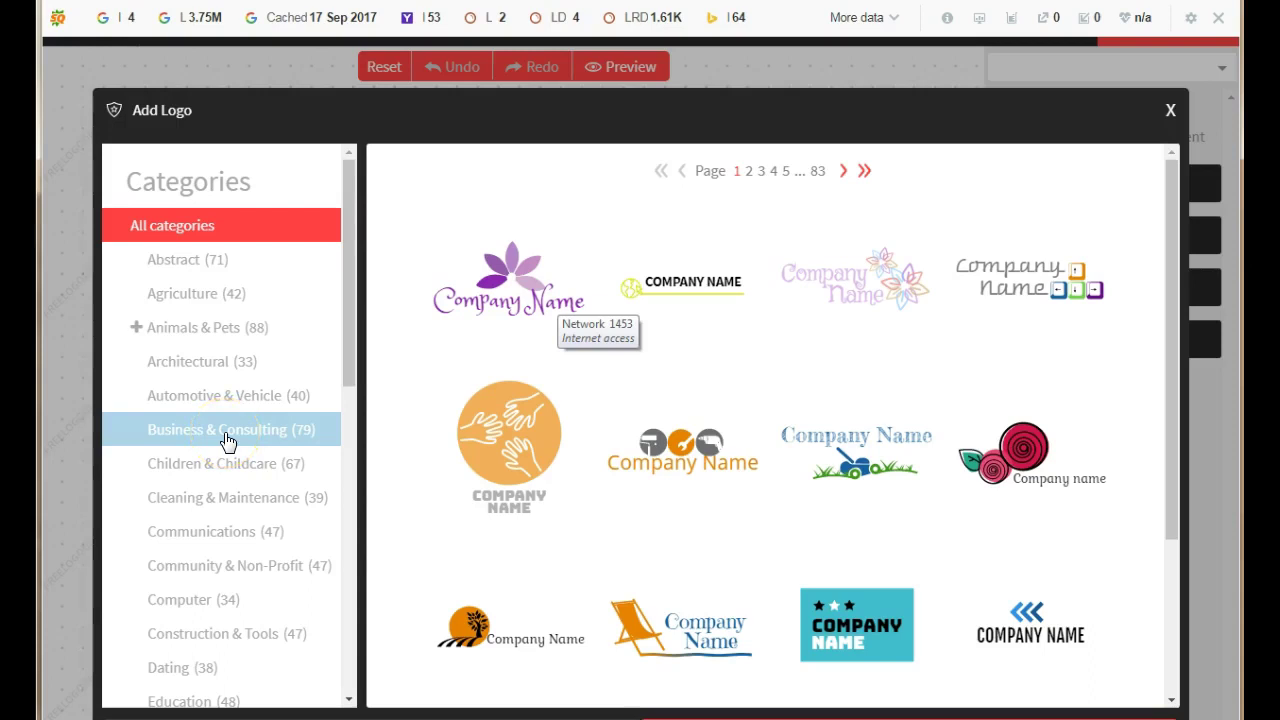
{"action": "left_click", "coordinate": [195, 608]}
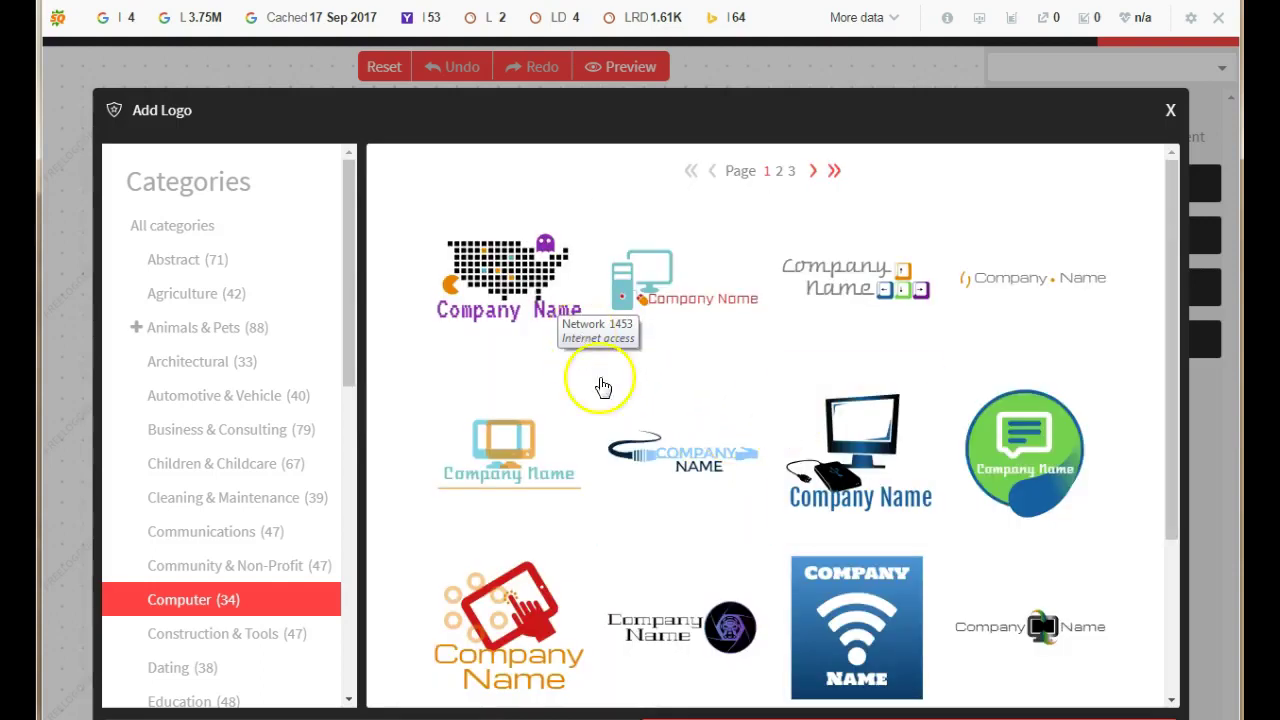
{"action": "left_click", "coordinate": [503, 460]}
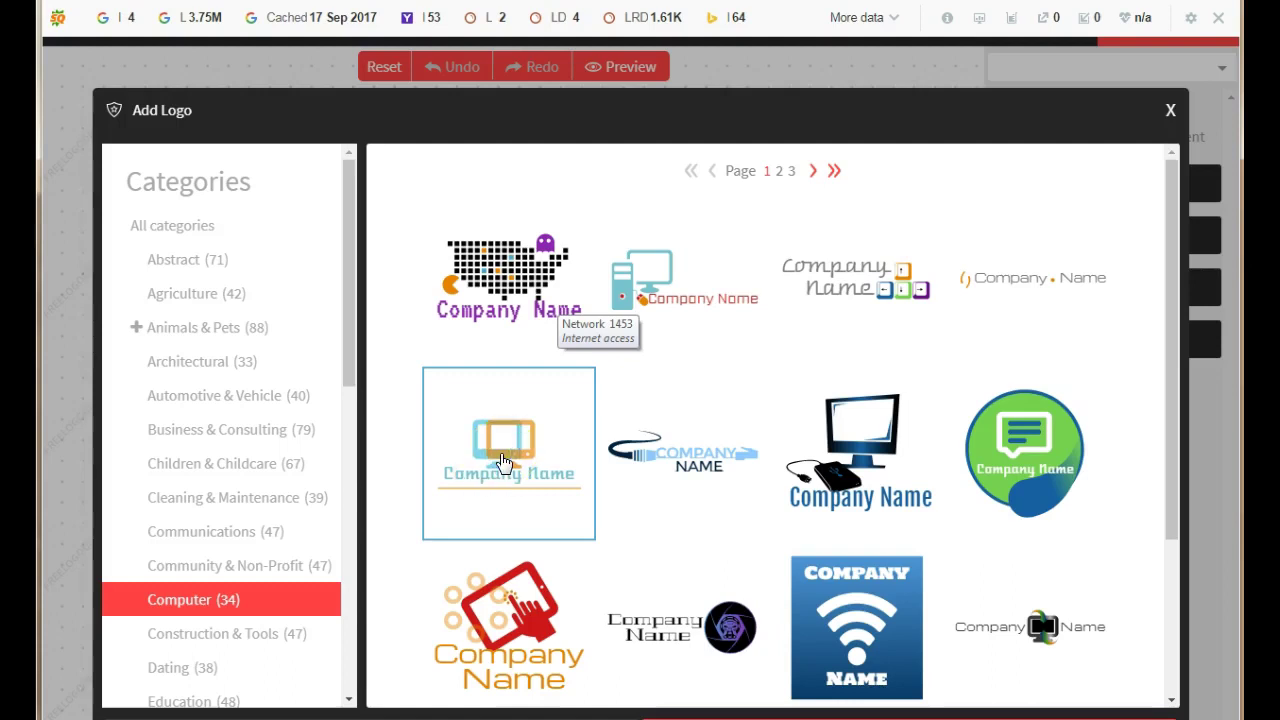
{"action": "left_click", "coordinate": [504, 463]}
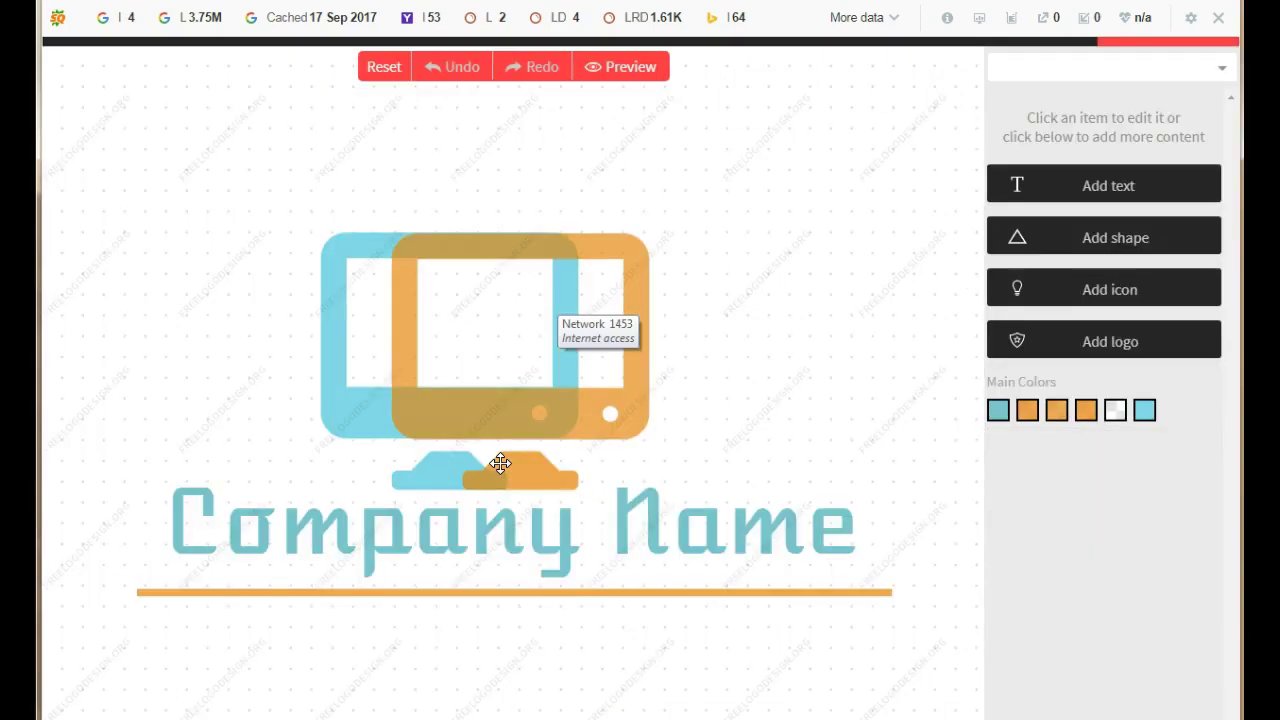
{"action": "left_click", "coordinate": [630, 456]}
{"action": "left_click", "coordinate": [654, 409]}
{"action": "left_click", "coordinate": [423, 374]}
{"action": "left_click", "coordinate": [503, 389]}
{"action": "left_click", "coordinate": [472, 374]}
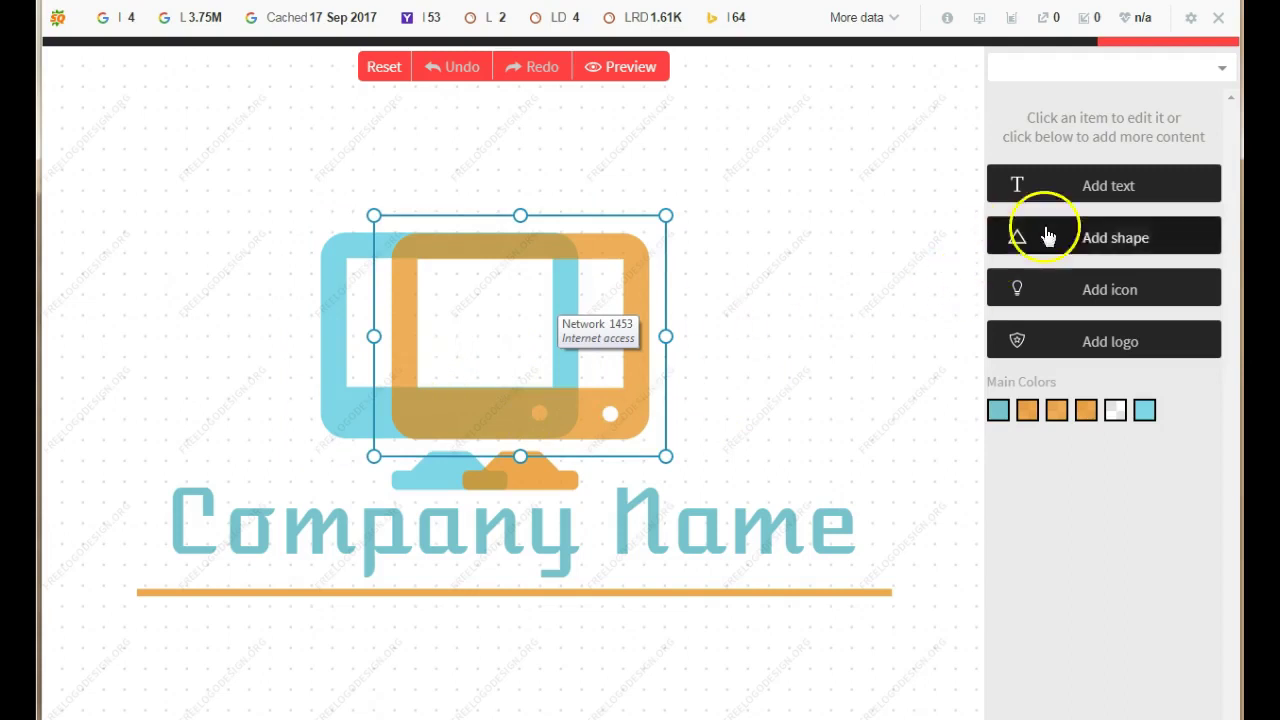
Add a new text element to the logo reading "Startamommyblog".
{"action": "left_click", "coordinate": [1105, 190]}
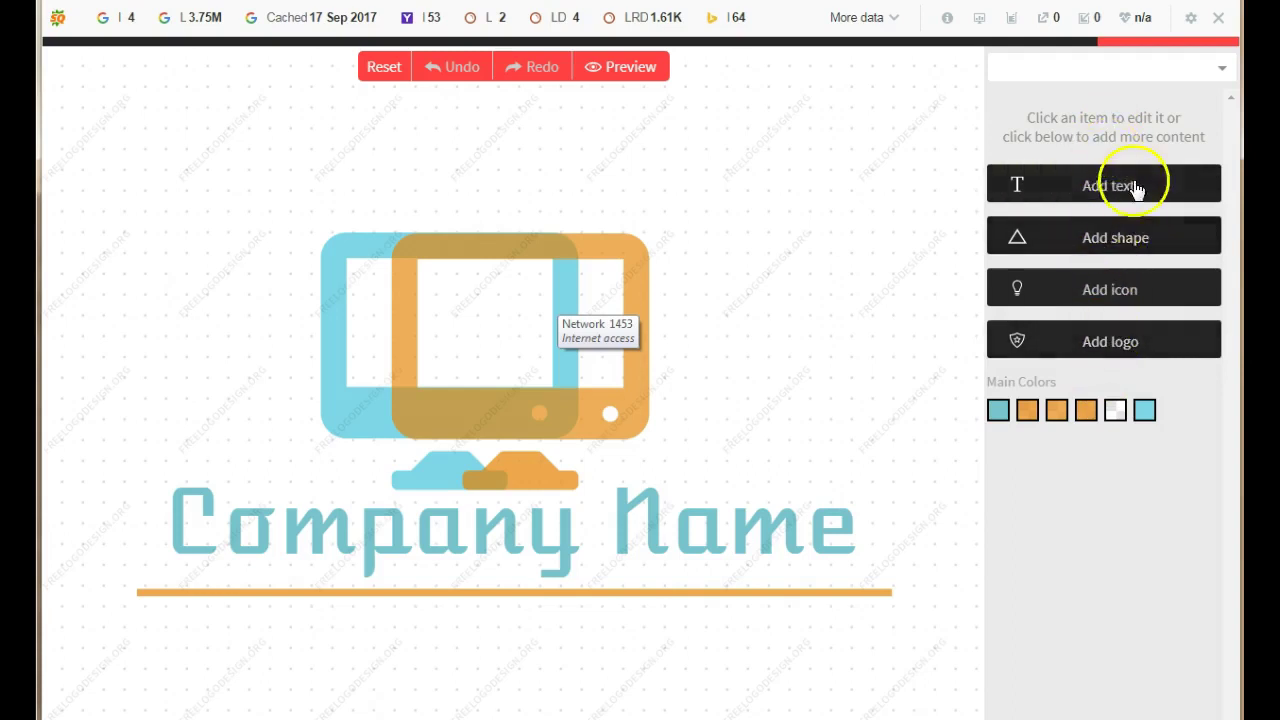
{"action": "left_click", "coordinate": [1100, 190]}
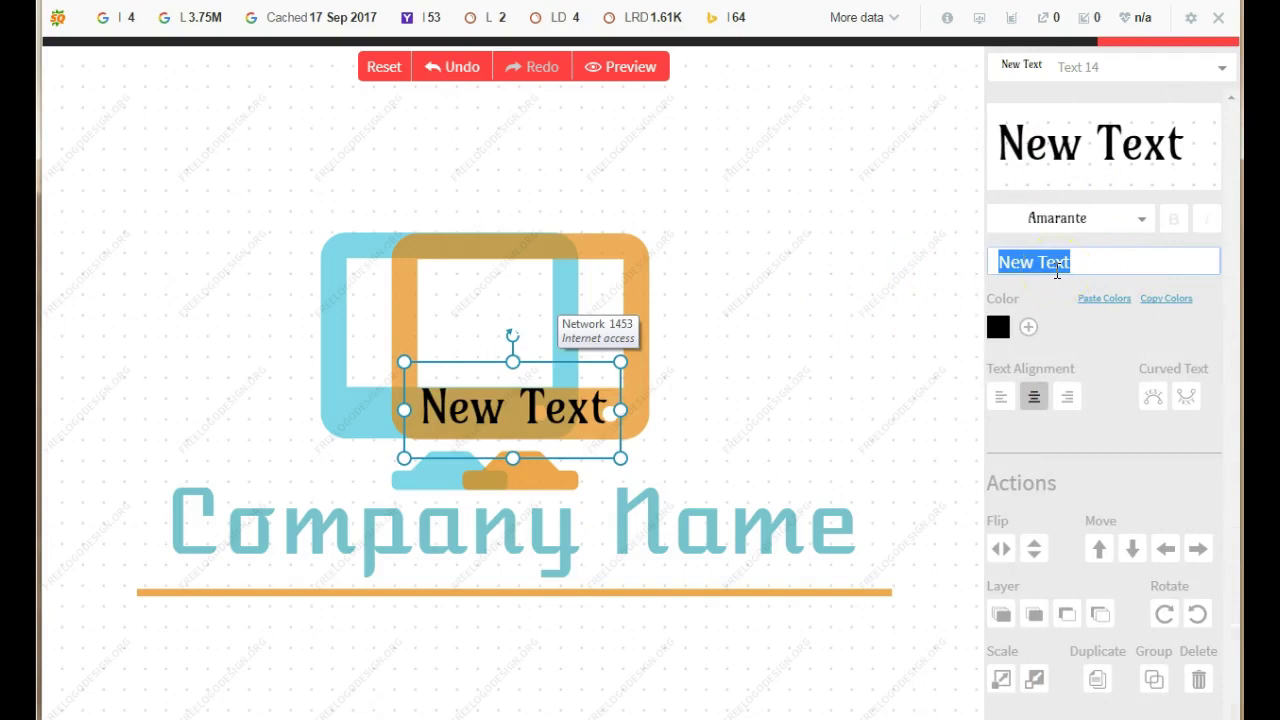
{"action": "key", "text": "BackSpace"}
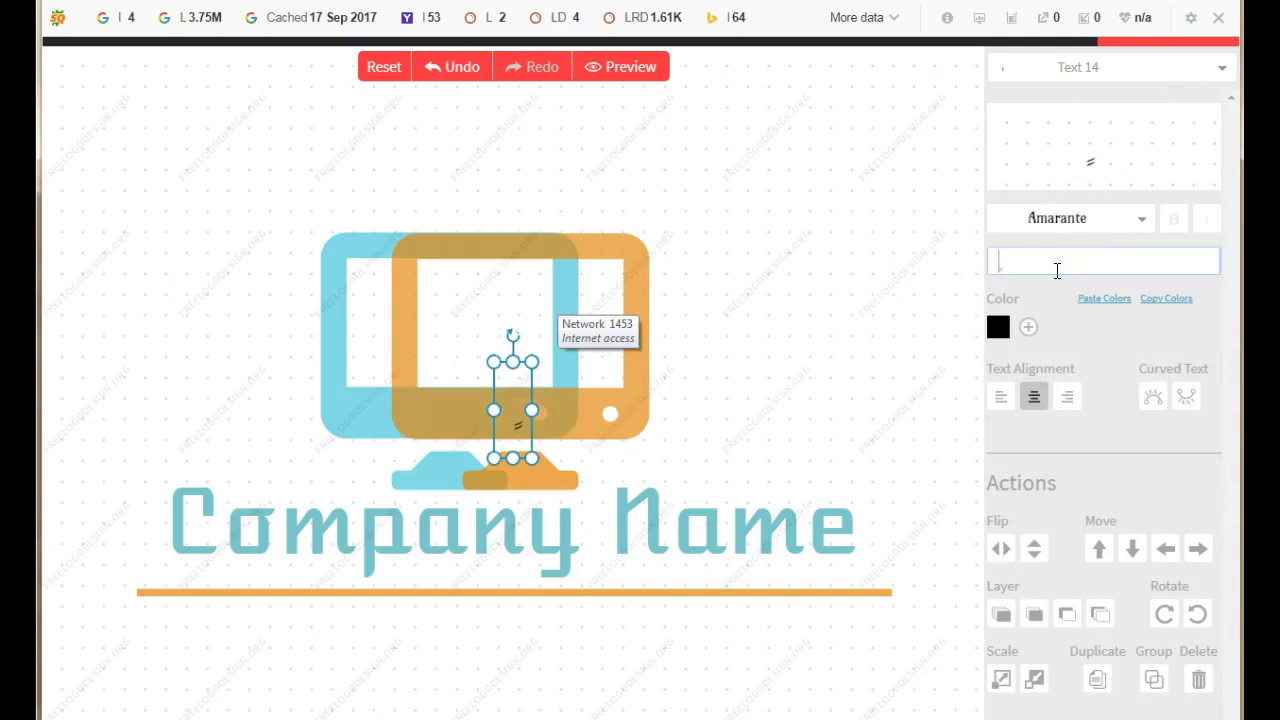
{"action": "key", "text": "BackSpace"}
{"action": "type", "text": "Startamommy"}
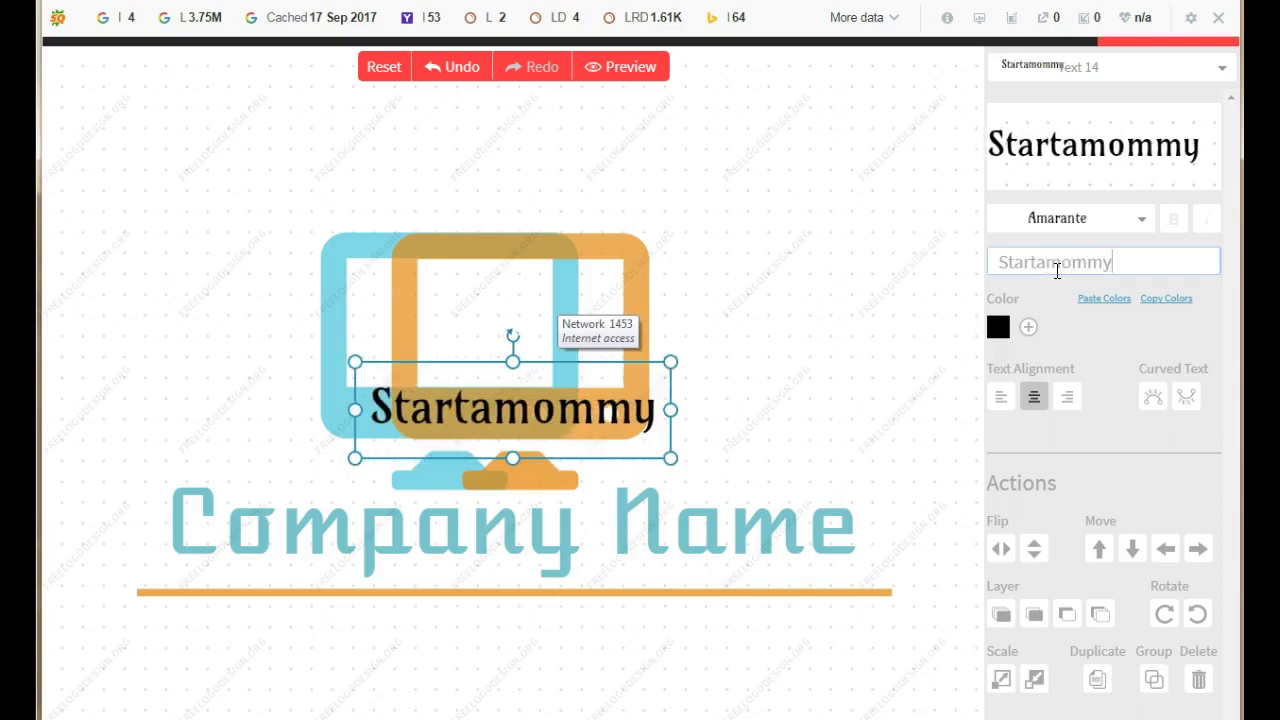
{"action": "type", "text": "blog"}
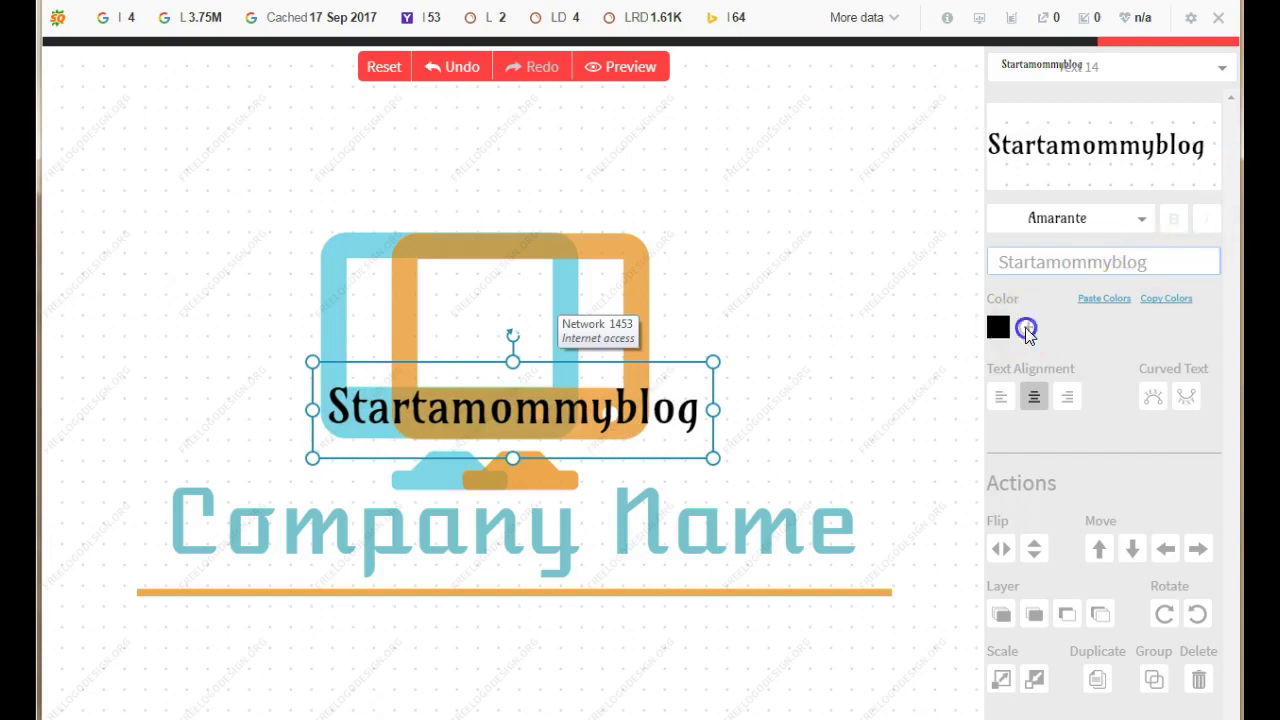
Add light pink (f29898) as a second color to the Startamommyblog text and move the text below the orange line.
{"action": "left_click", "coordinate": [1027, 329]}
{"action": "left_click", "coordinate": [860, 388]}
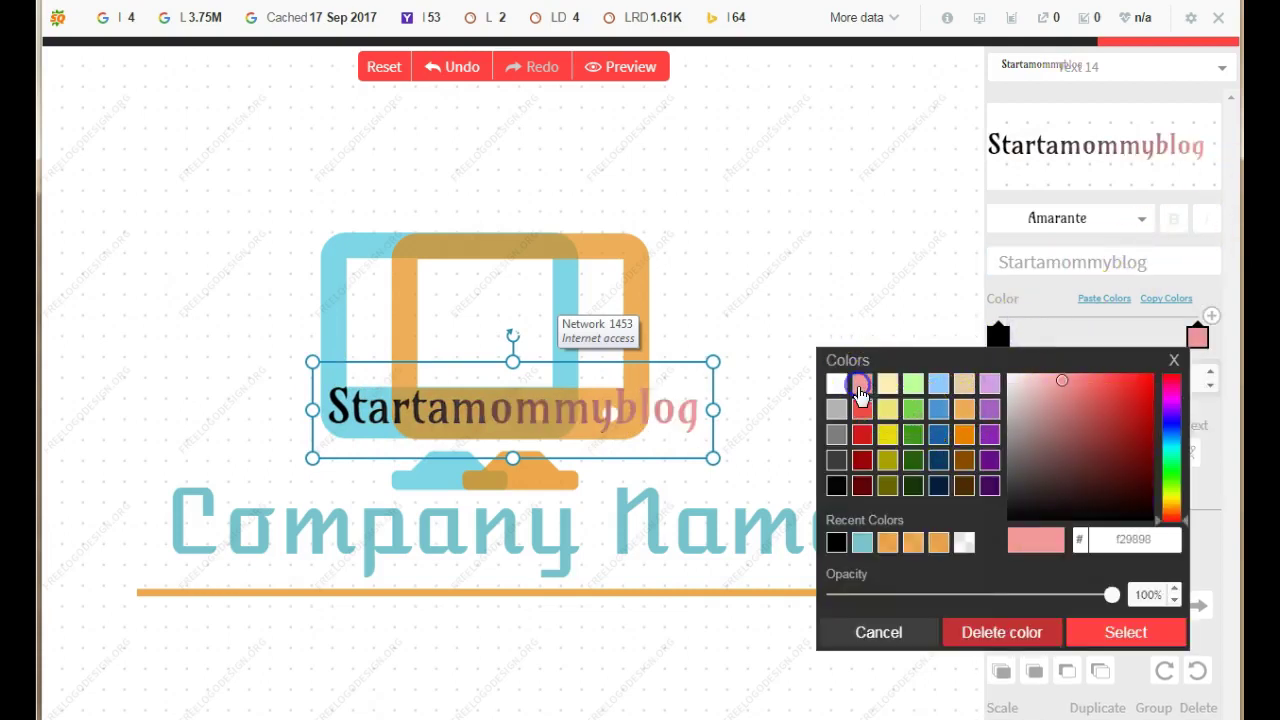
{"action": "left_click", "coordinate": [1129, 634]}
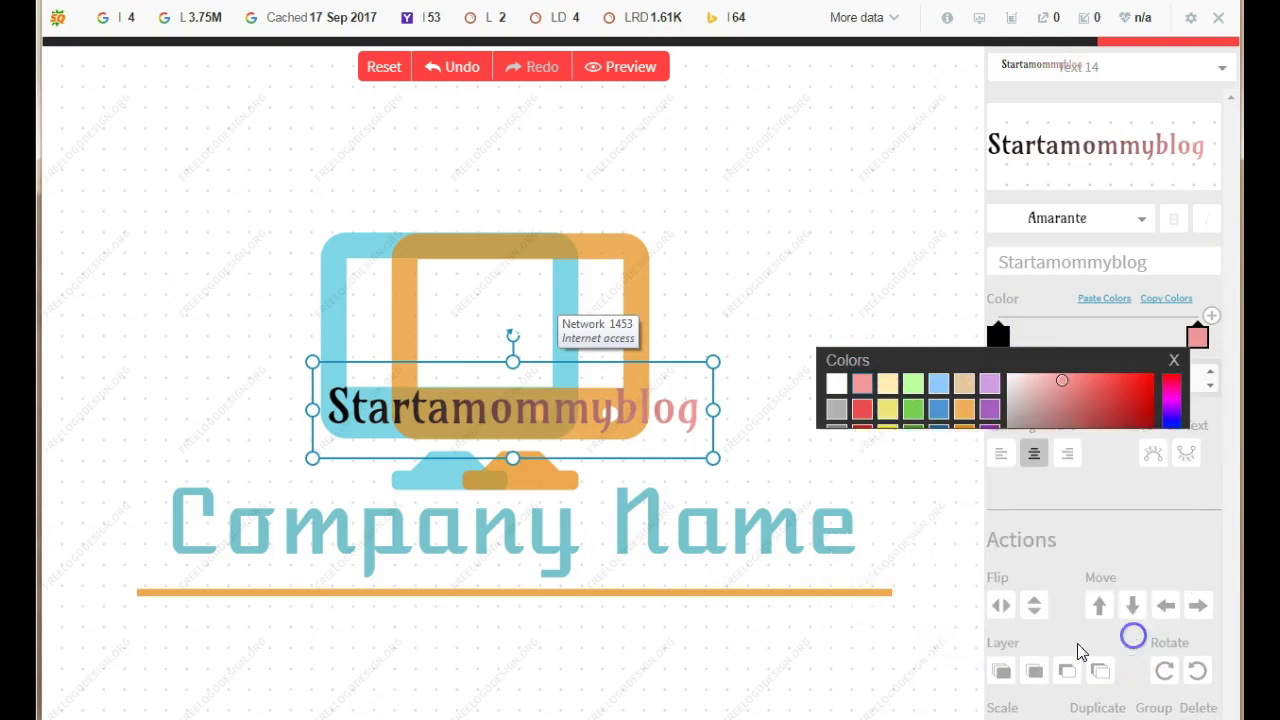
{"action": "left_click_drag", "start_coordinate": [643, 400], "coordinate": [580, 649]}
Delete the Company Name text and move the Startamommyblog text into its place above the orange line.
{"action": "left_click", "coordinate": [720, 544]}
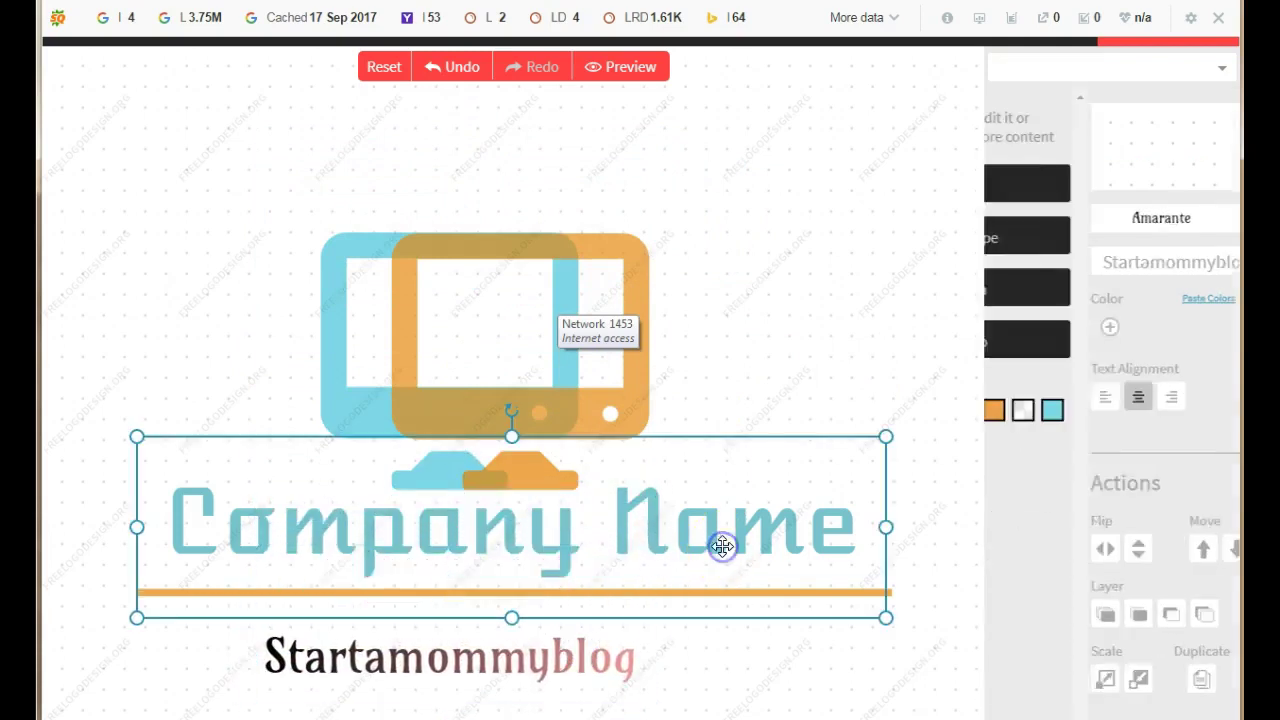
{"action": "left_click", "coordinate": [1199, 680]}
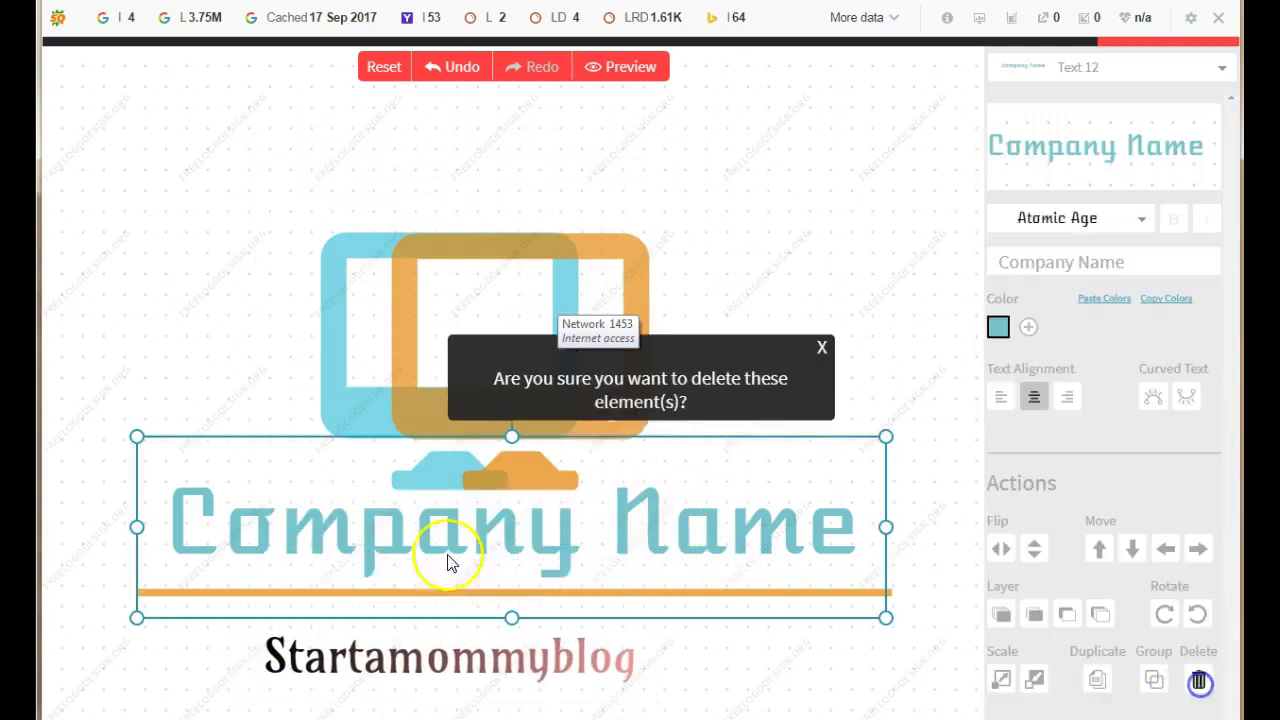
{"action": "left_click", "coordinate": [754, 469]}
{"action": "left_click", "coordinate": [435, 670]}
{"action": "left_click_drag", "start_coordinate": [435, 670], "coordinate": [477, 550]}
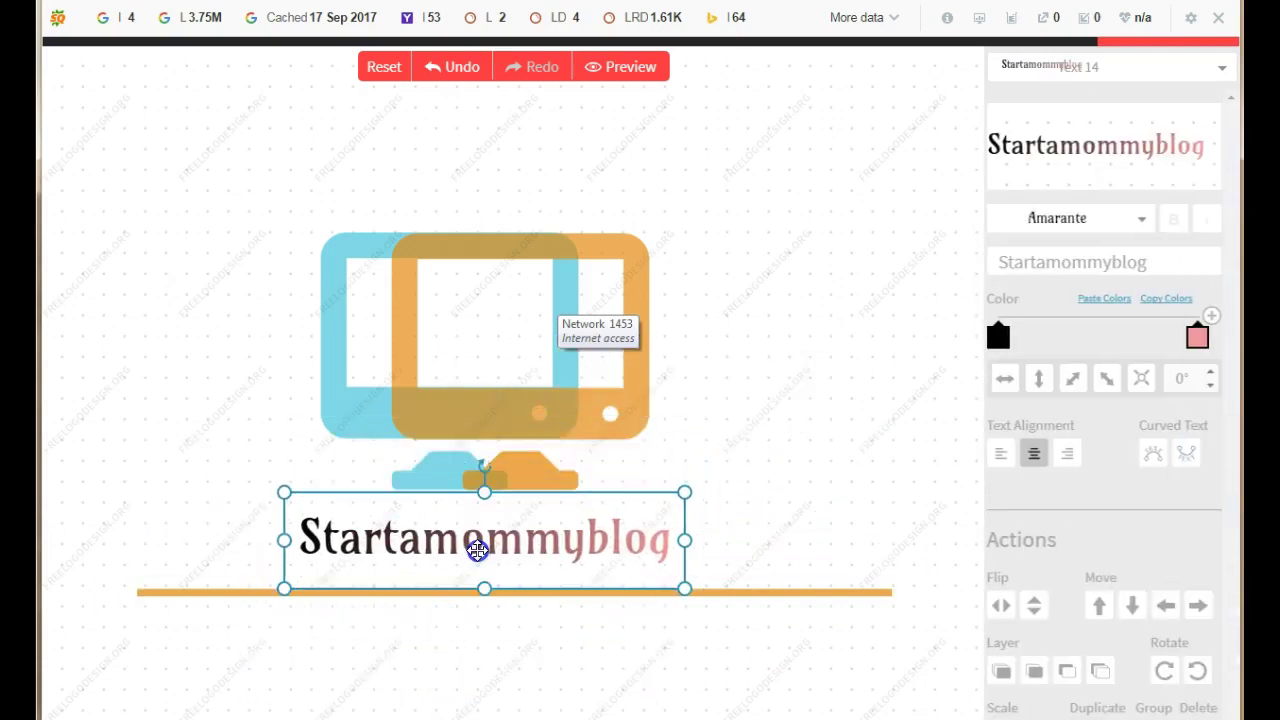
{"action": "left_click", "coordinate": [513, 368]}
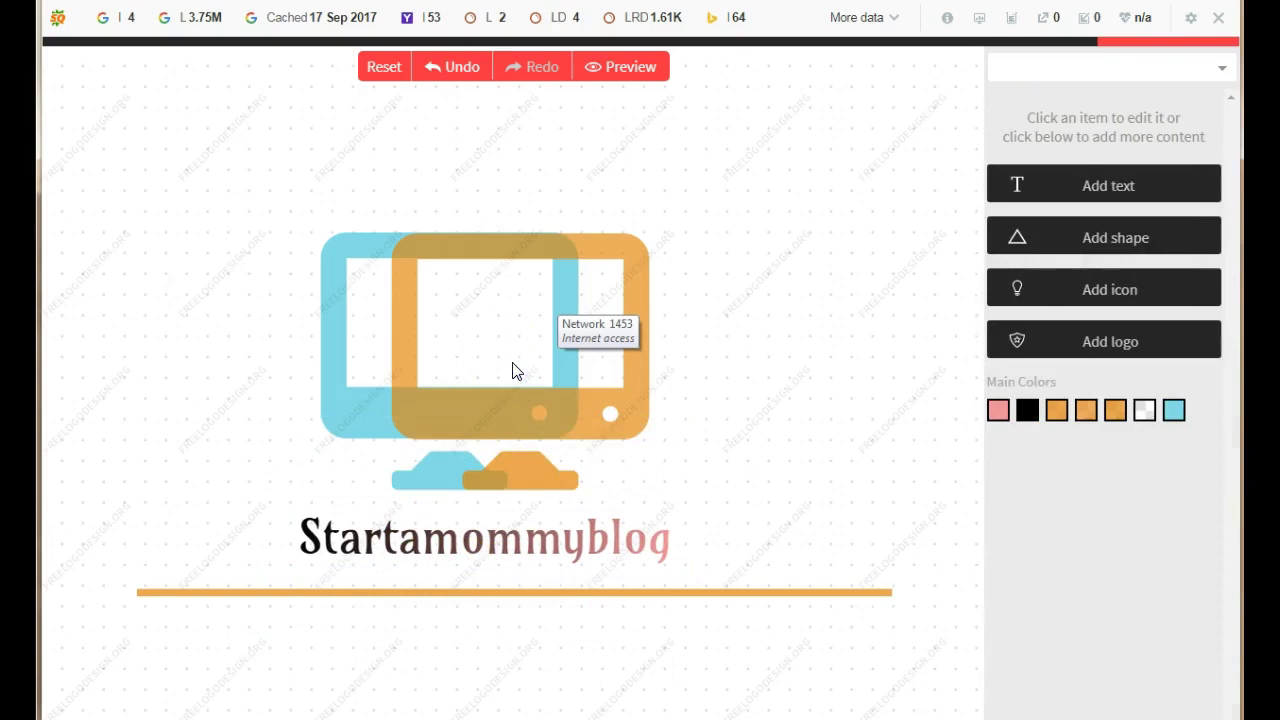
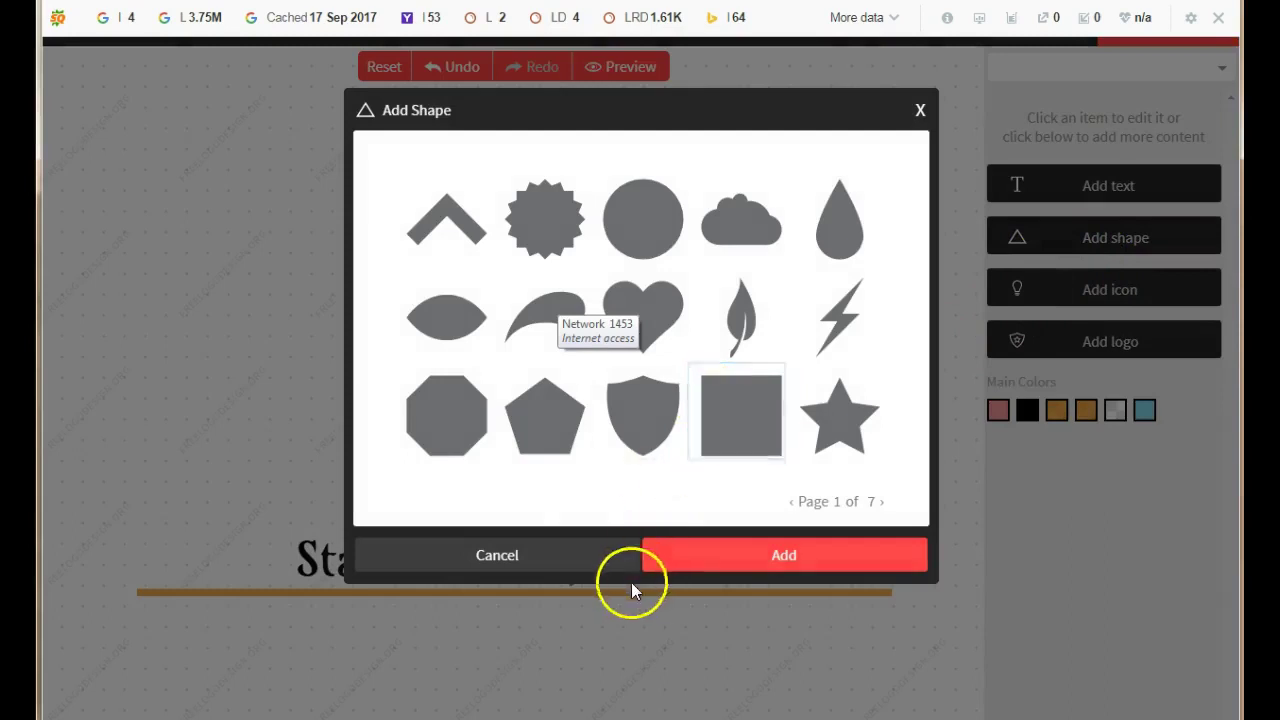
Examine the basic shapes offered on the first page of the shape library, such as the heart, badge, bolt, shield and octagon.
{"action": "left_click", "coordinate": [651, 414]}
{"action": "left_click", "coordinate": [650, 348]}
{"action": "left_click", "coordinate": [545, 218]}
{"action": "left_click", "coordinate": [838, 316]}
{"action": "left_click", "coordinate": [838, 400]}
{"action": "left_click", "coordinate": [747, 420]}
{"action": "left_click", "coordinate": [546, 345]}
{"action": "left_click", "coordinate": [455, 335]}
{"action": "left_click", "coordinate": [608, 414]}
{"action": "left_click", "coordinate": [545, 415]}
{"action": "left_click", "coordinate": [445, 425]}
{"action": "left_click", "coordinate": [755, 445]}
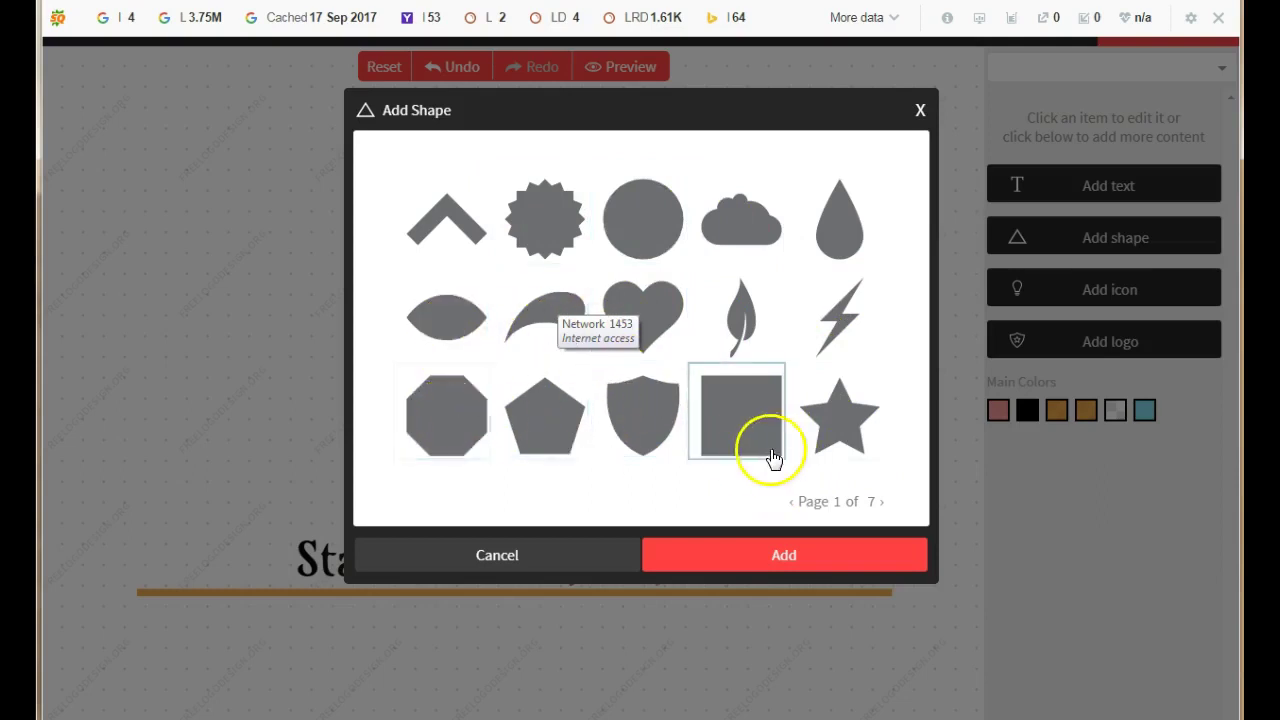
{"action": "left_click", "coordinate": [447, 421]}
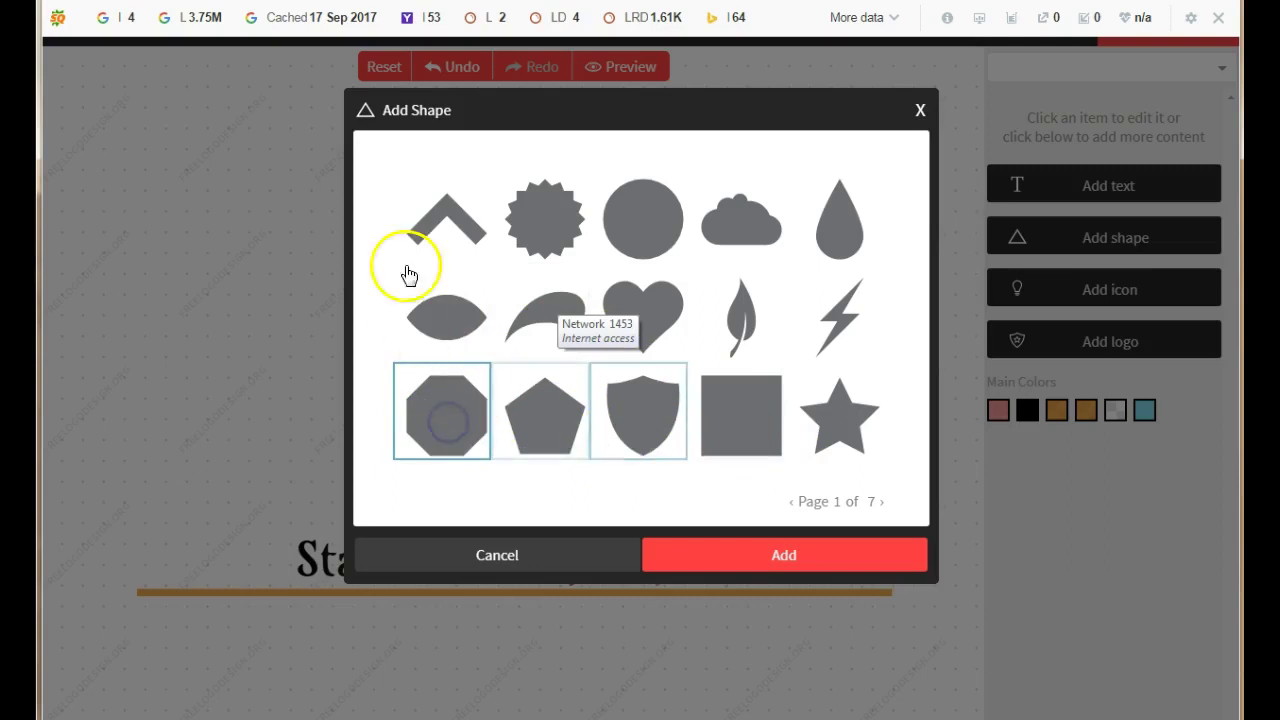
Add the circular flower-wheel shape from page 2 of the shape library to the logo.
{"action": "left_click", "coordinate": [881, 502]}
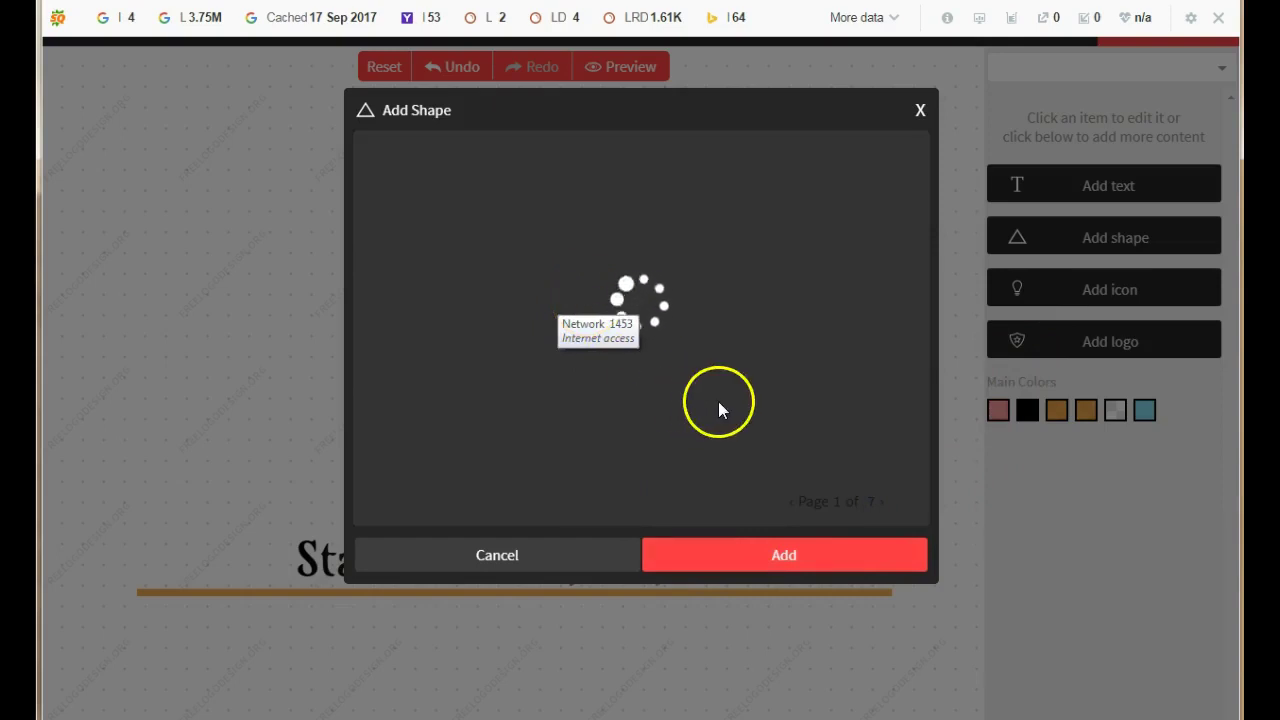
{"action": "left_click", "coordinate": [830, 426]}
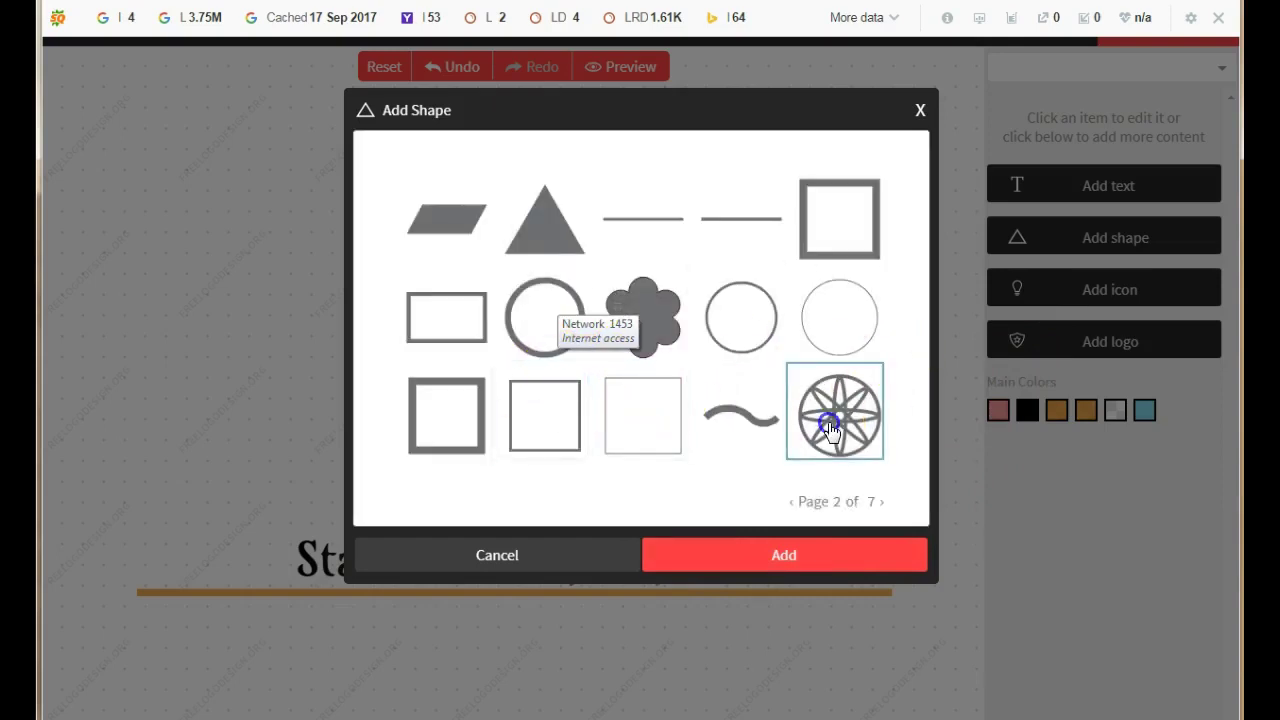
{"action": "left_click", "coordinate": [838, 570]}
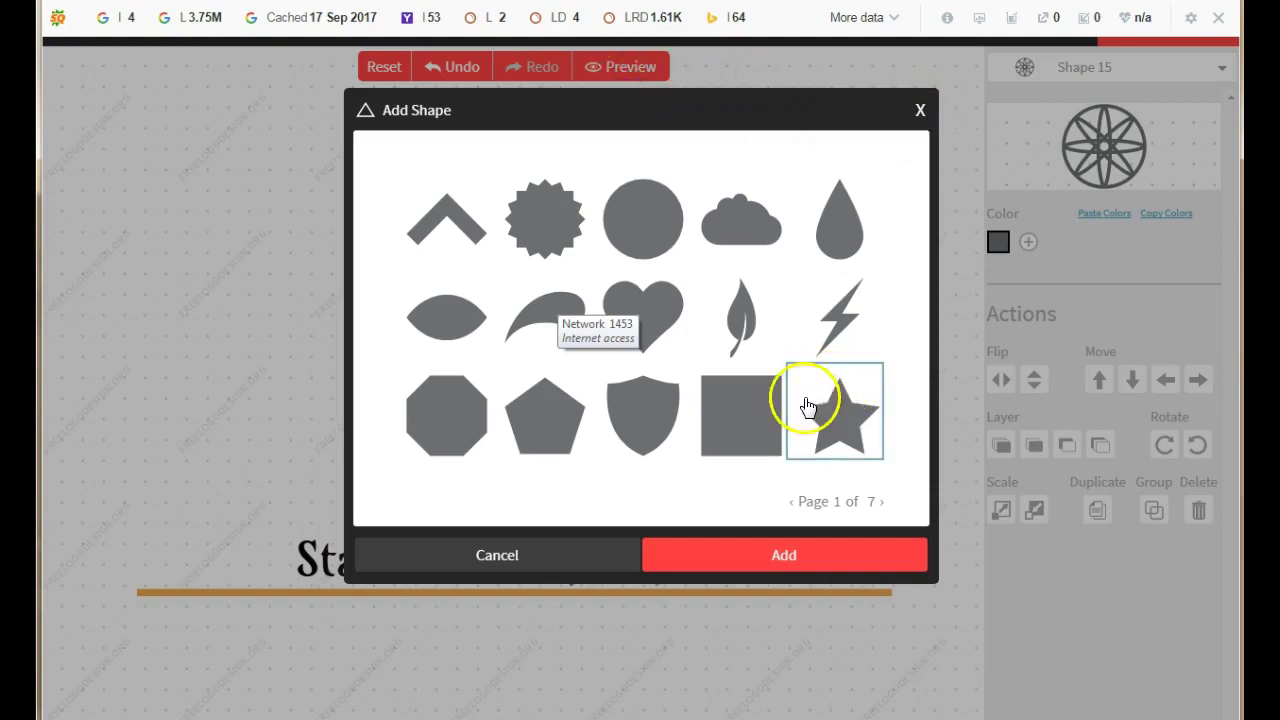
{"action": "left_click", "coordinate": [922, 108]}
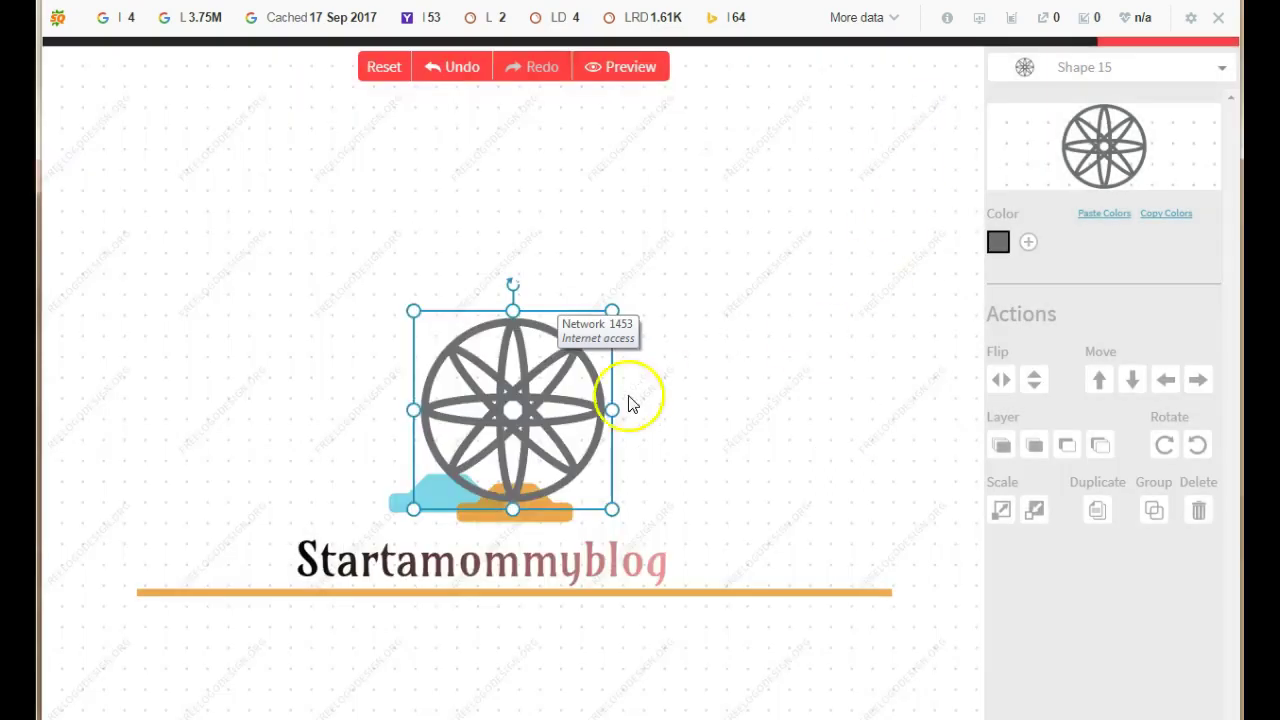
Move the flower-wheel shape aside and delete the orange and blue monitor stands above the text.
{"action": "left_click_drag", "start_coordinate": [489, 423], "coordinate": [697, 350]}
{"action": "left_click", "coordinate": [521, 482]}
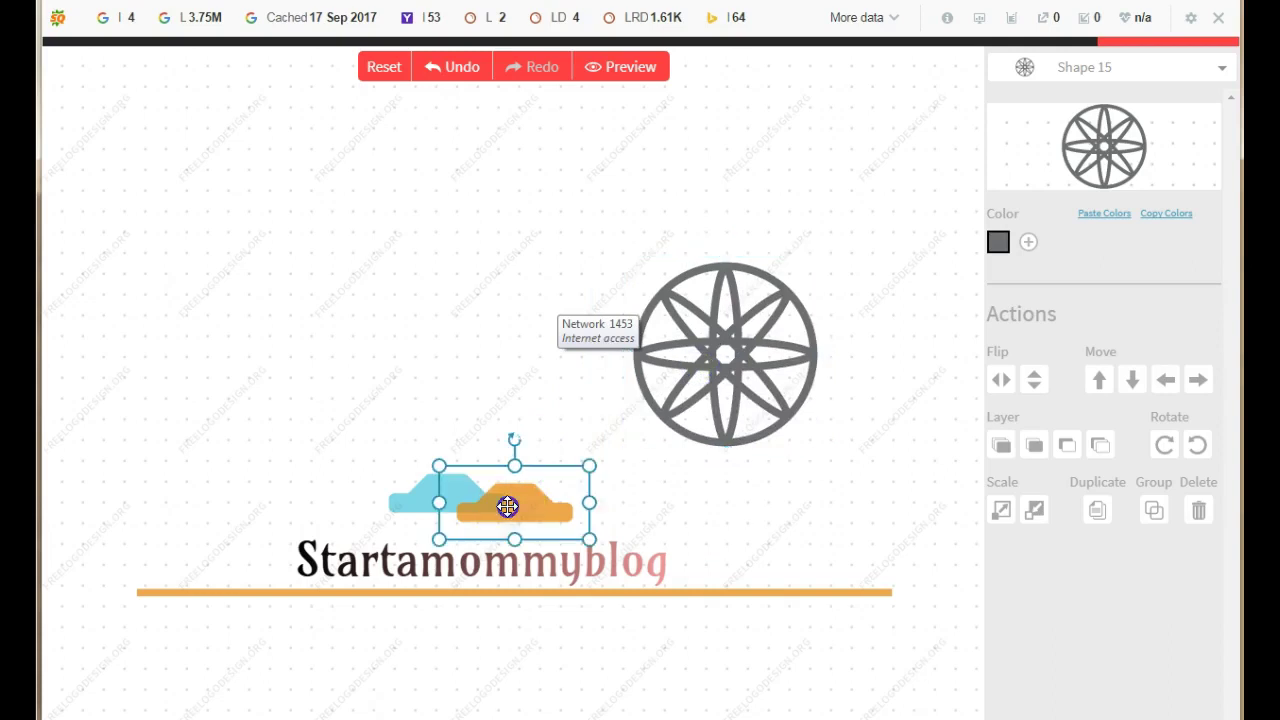
{"action": "left_click", "coordinate": [1200, 511]}
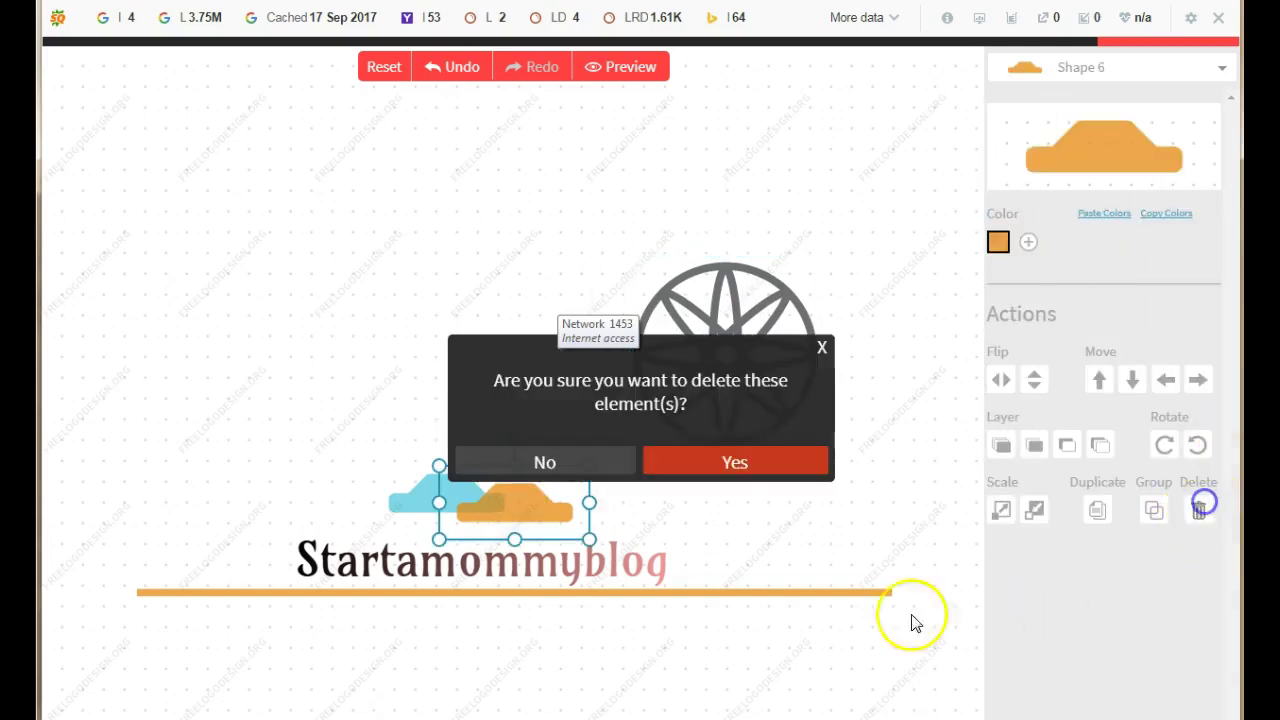
{"action": "left_click", "coordinate": [719, 461]}
{"action": "left_click", "coordinate": [448, 492]}
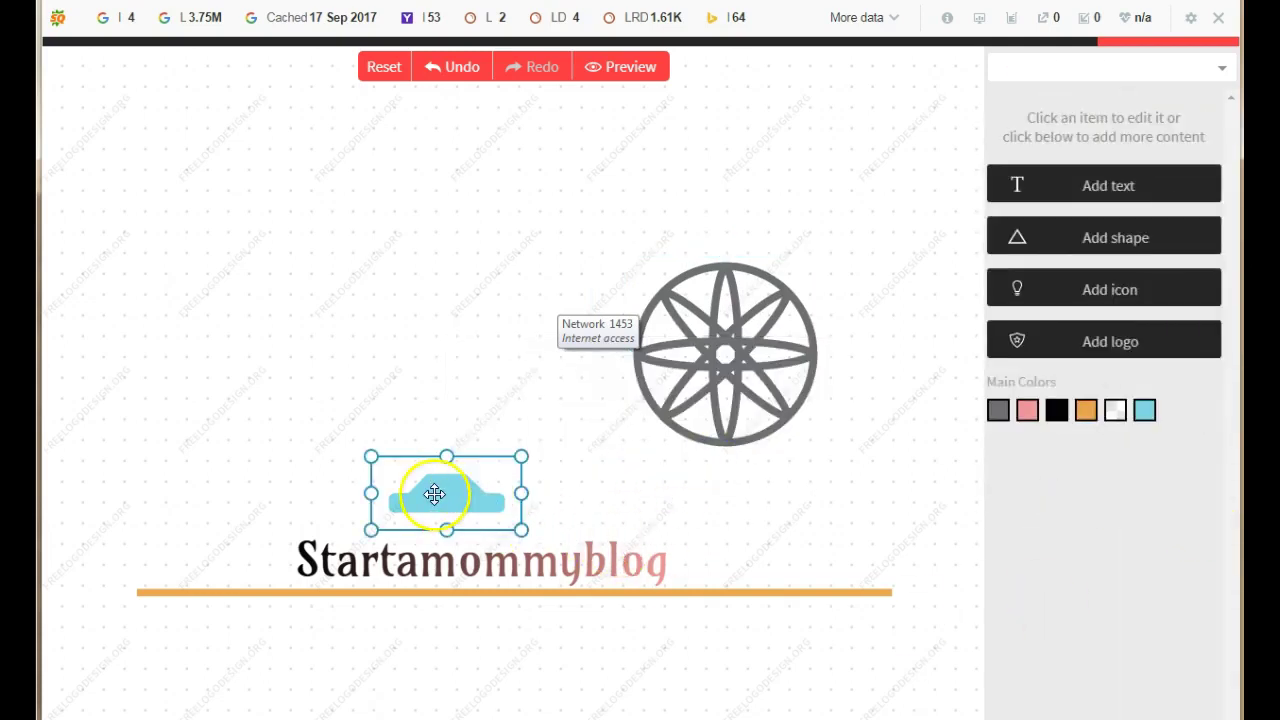
{"action": "left_click", "coordinate": [1201, 511]}
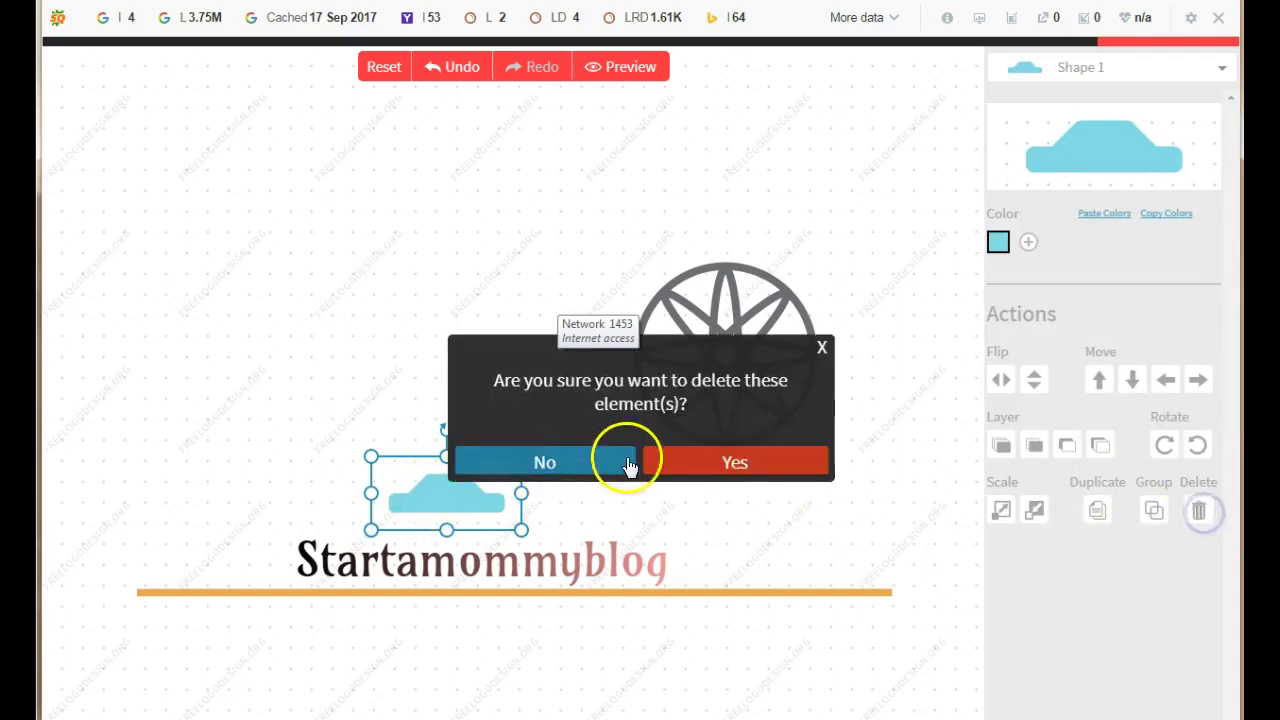
{"action": "left_click", "coordinate": [730, 468]}
Place the flower-wheel shape directly above the Startamommyblog text and add light pink (f29898) as its second color.
{"action": "left_click_drag", "start_coordinate": [686, 289], "coordinate": [500, 418]}
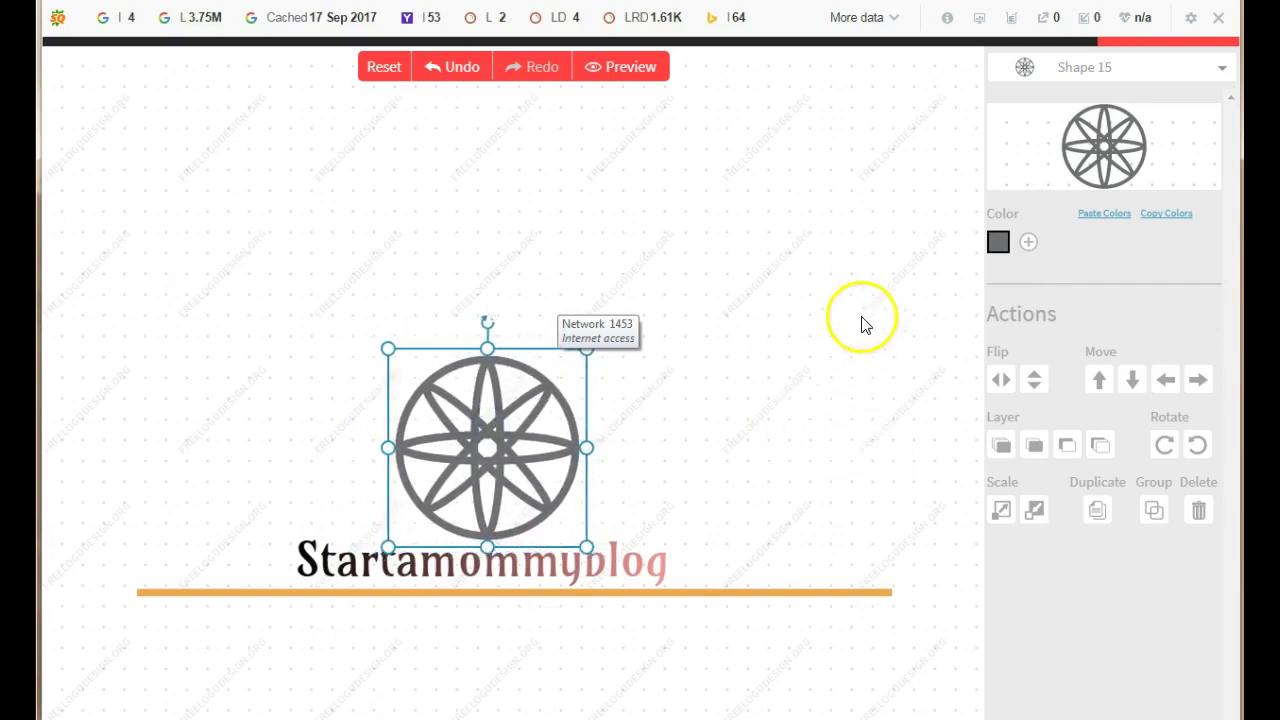
{"action": "left_click", "coordinate": [1025, 245]}
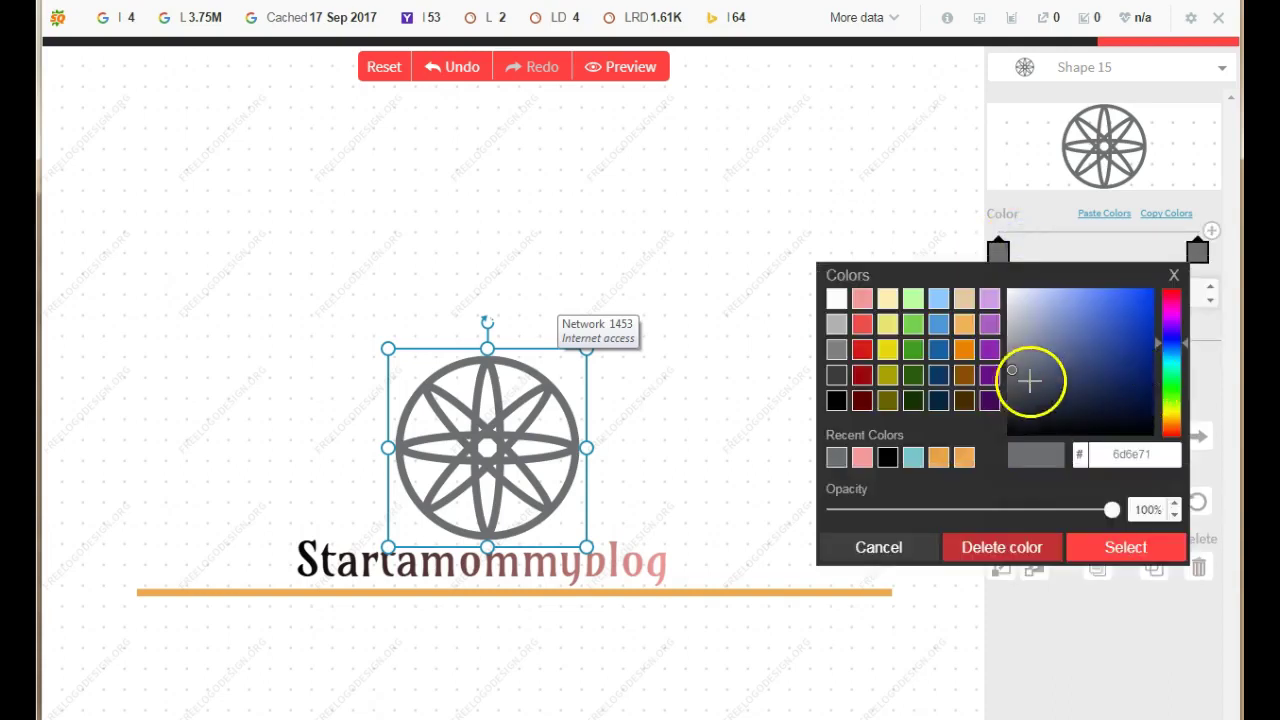
{"action": "left_click", "coordinate": [862, 302]}
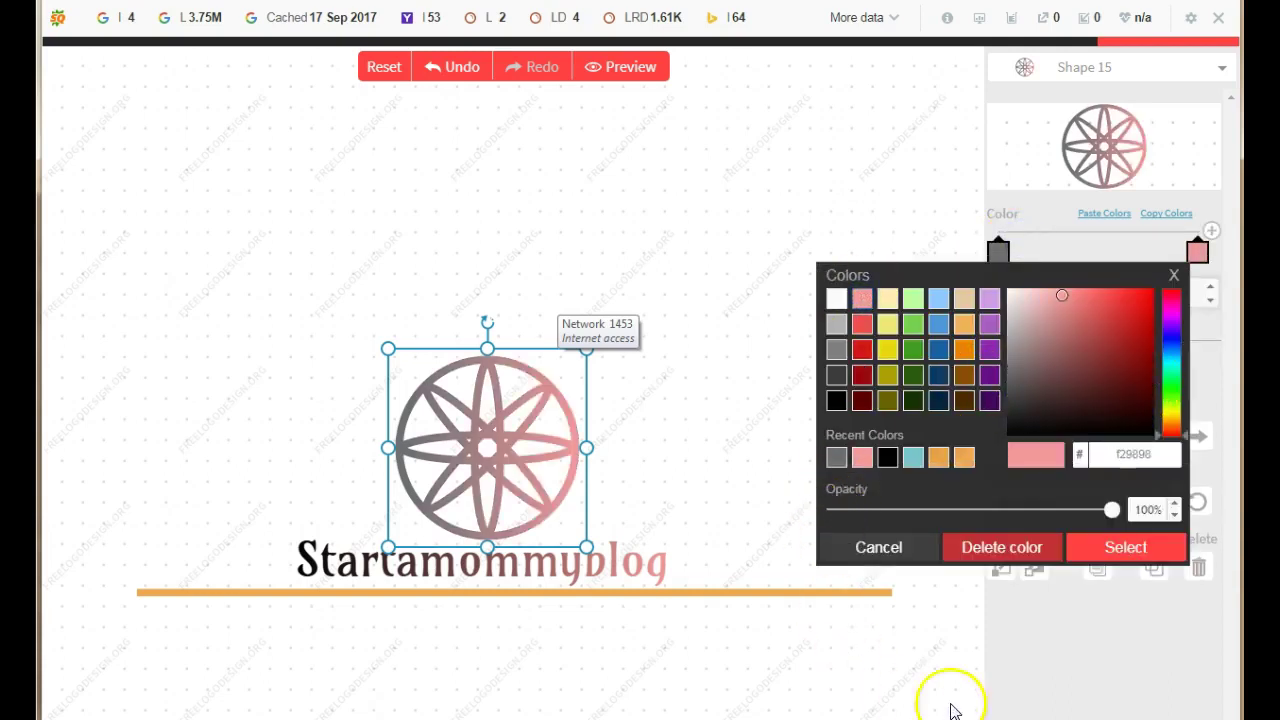
{"action": "left_click", "coordinate": [1023, 658]}
{"action": "left_click", "coordinate": [818, 168]}
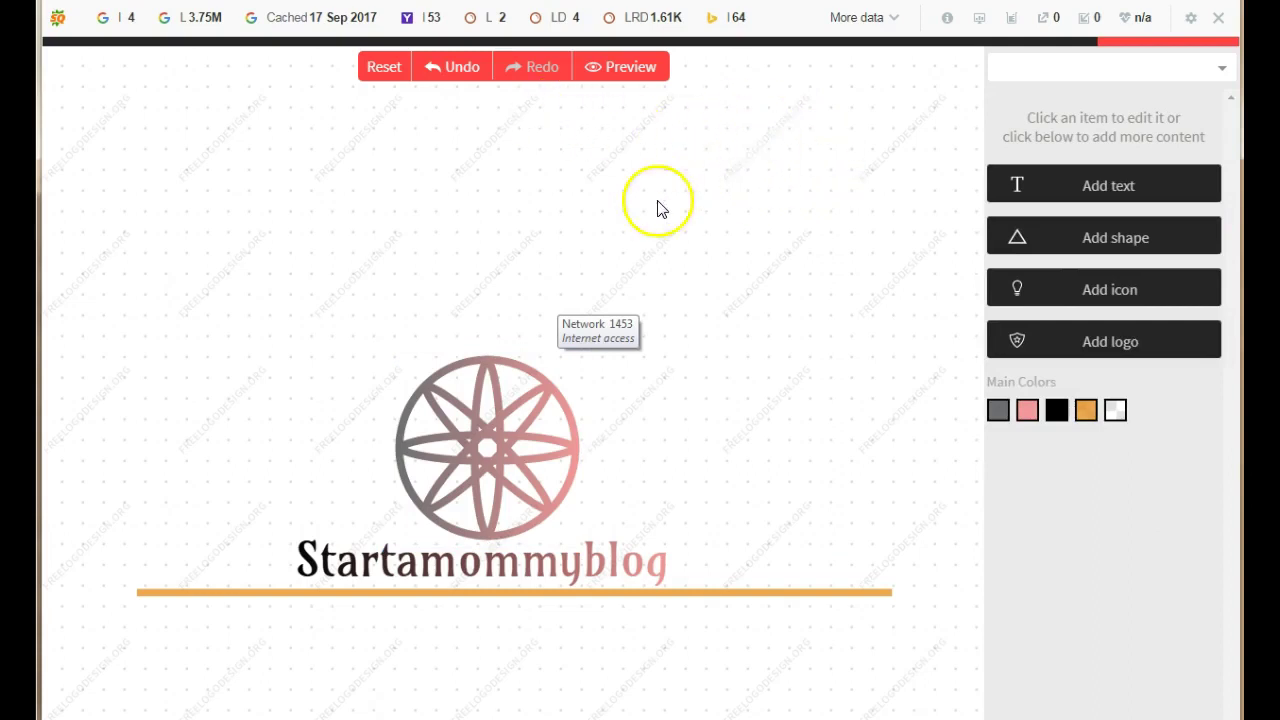
Preview the finished logo, and view the free low-res download form without submitting it.
{"action": "left_click", "coordinate": [643, 68]}
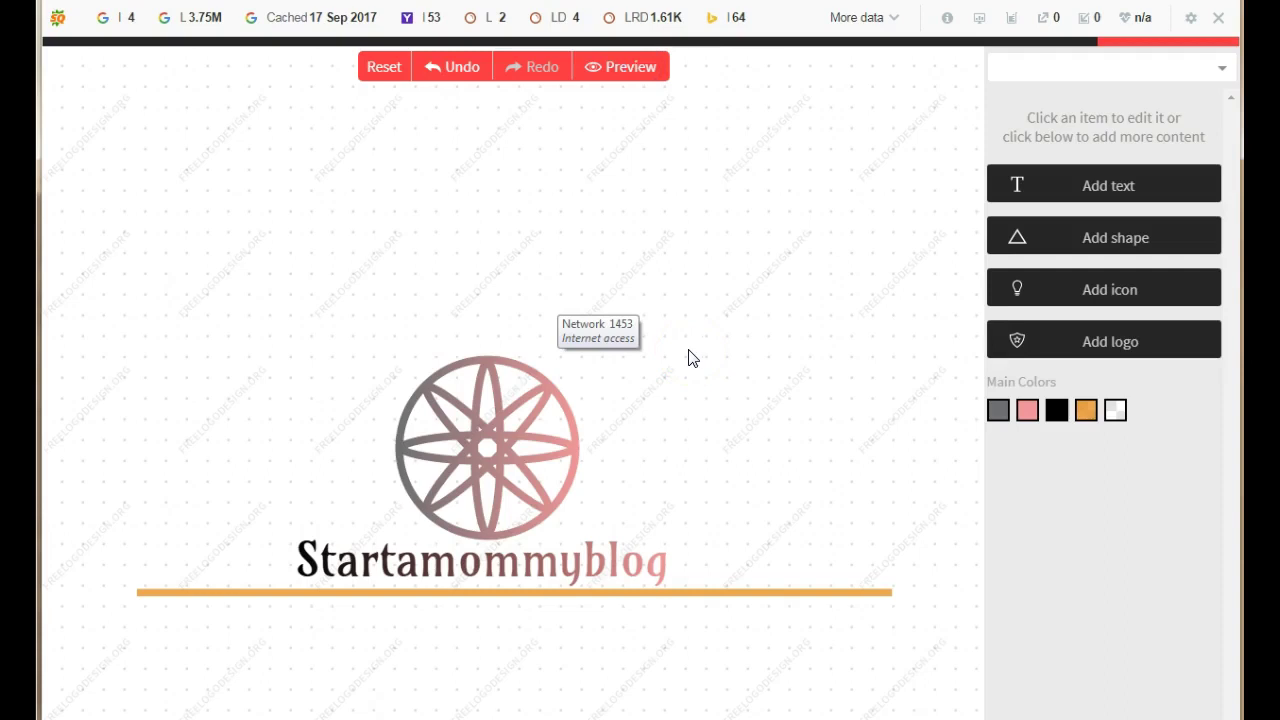
{"action": "left_click", "coordinate": [636, 68]}
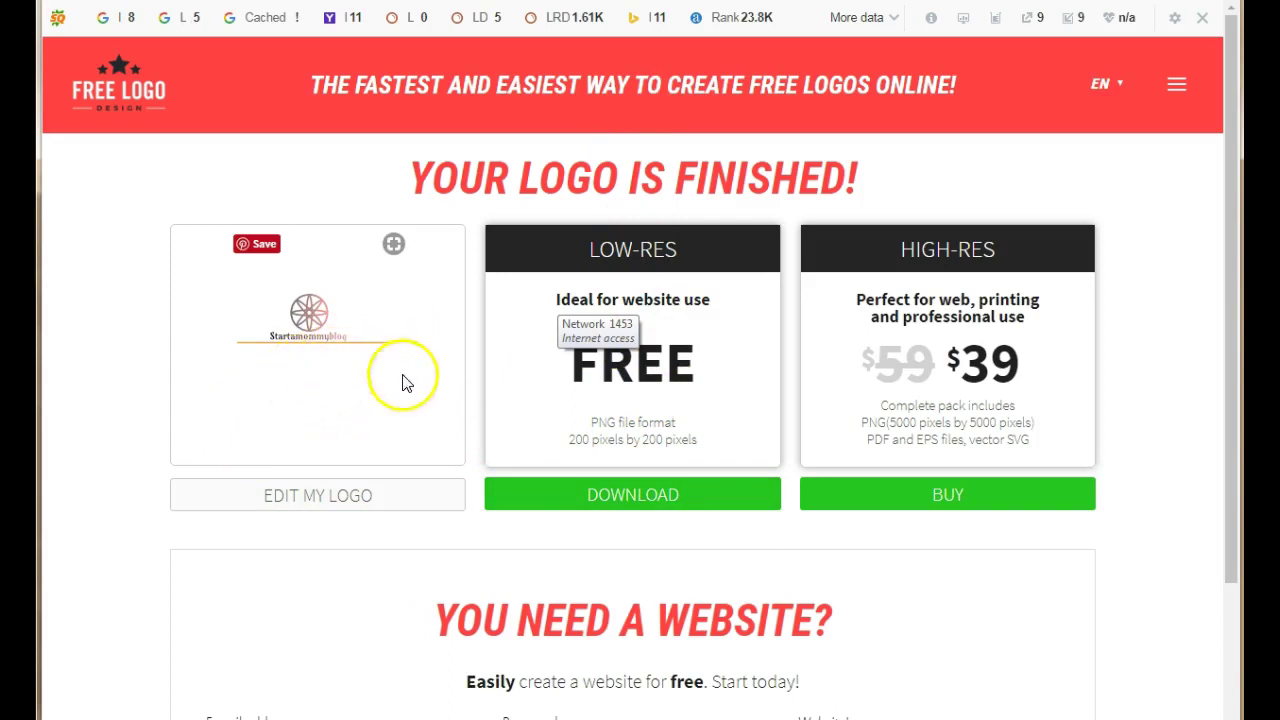
{"action": "left_click", "coordinate": [607, 497]}
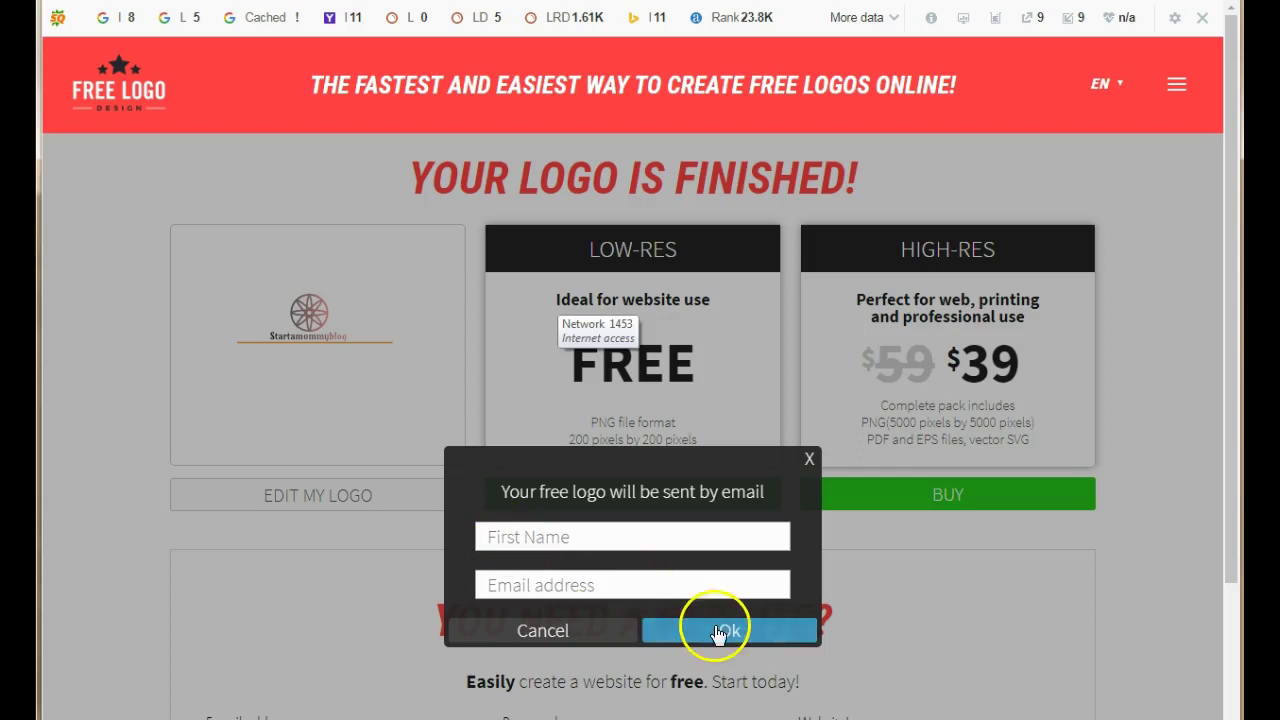
{"action": "left_click", "coordinate": [809, 462]}
In Canva, try the full-width single-image layout on the 600px x 62px design and delete it from the page.
{"action": "mouse_move", "coordinate": [309, 346]}
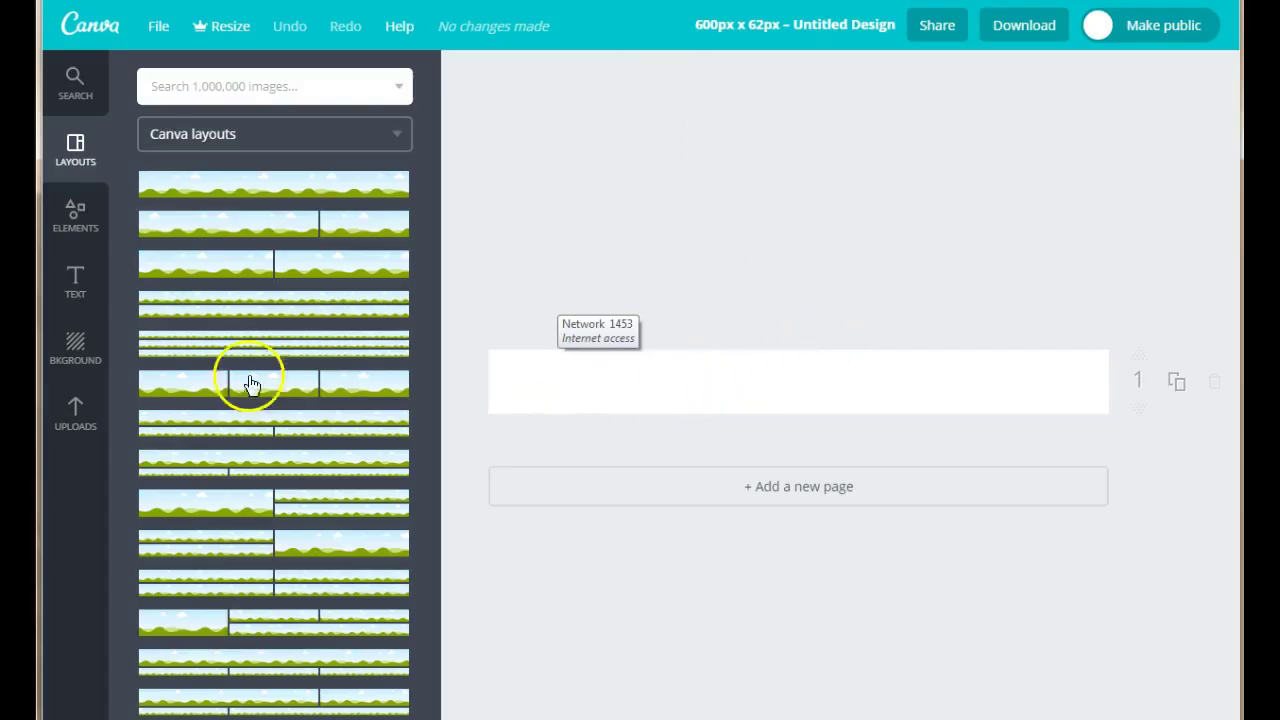
{"action": "left_click_drag", "start_coordinate": [249, 186], "coordinate": [751, 396]}
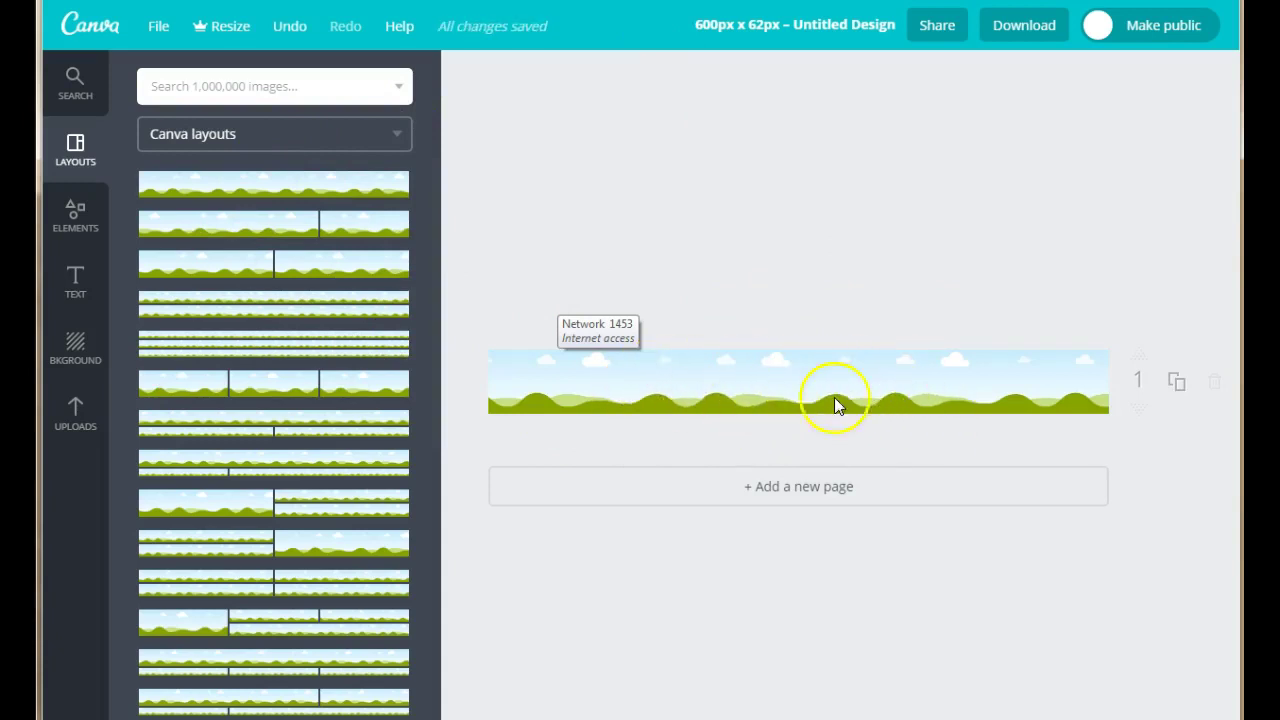
{"action": "left_click", "coordinate": [773, 393]}
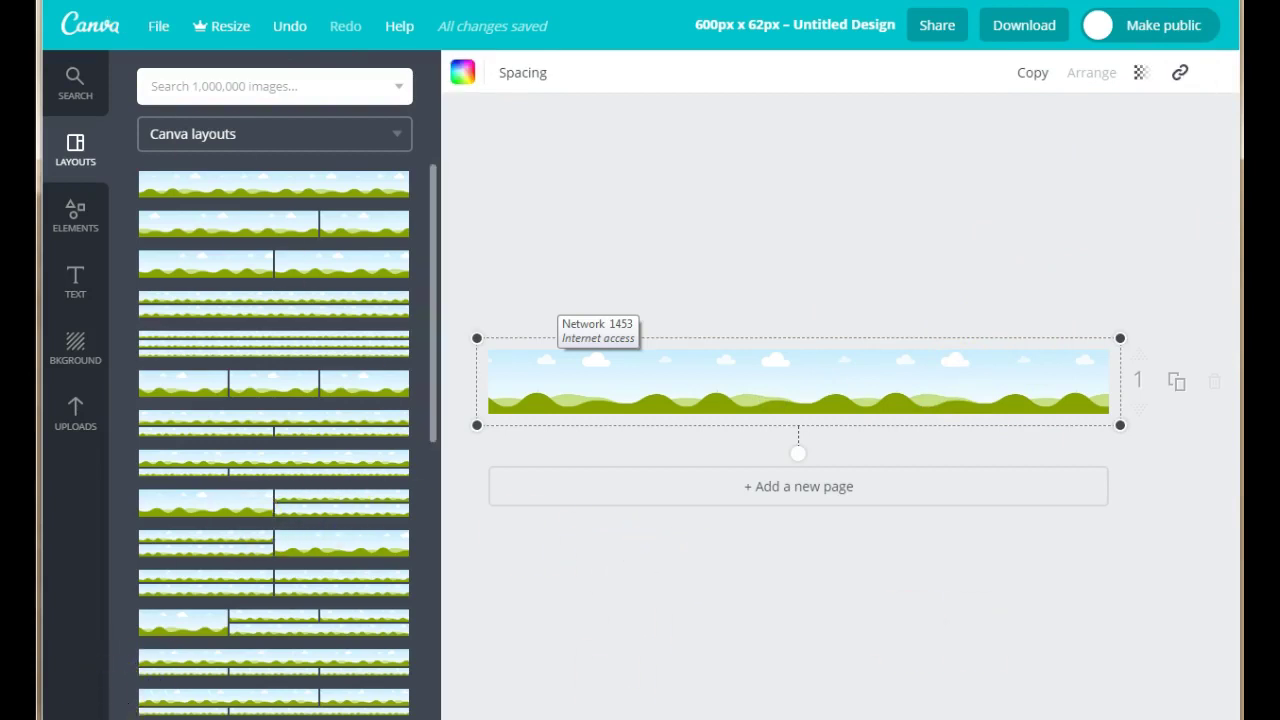
{"action": "key", "text": "F5"}
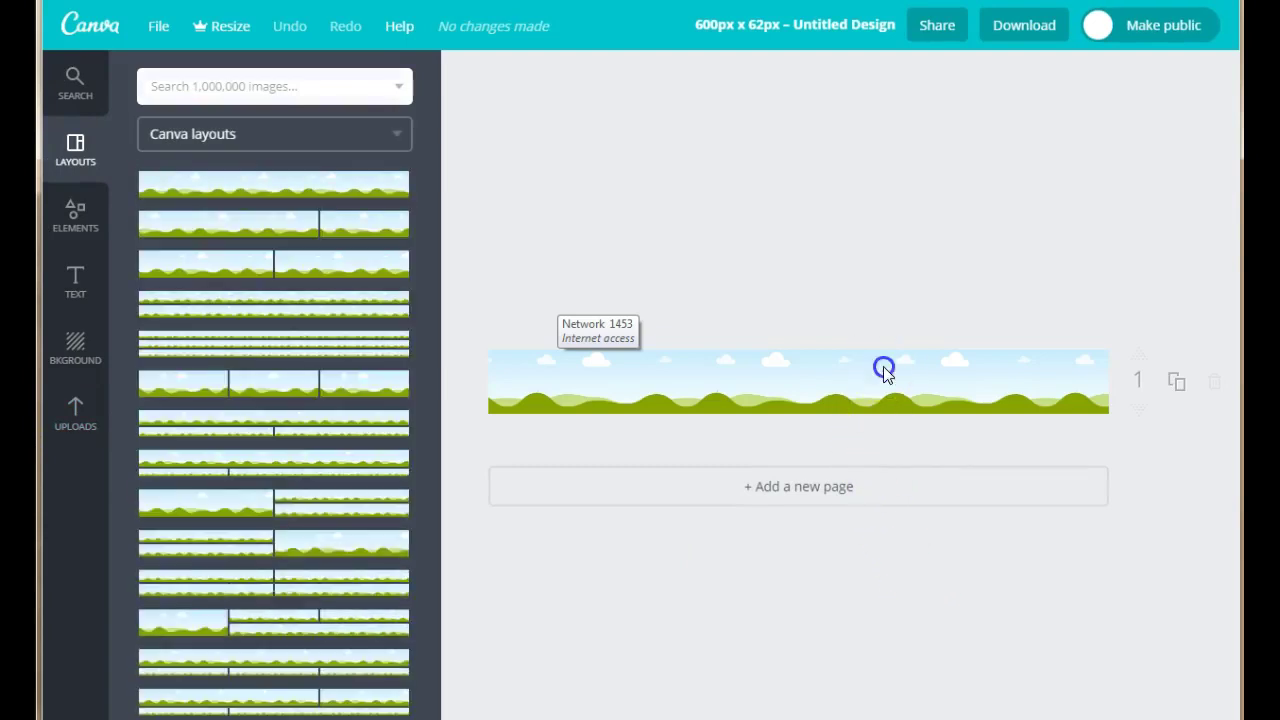
{"action": "left_click", "coordinate": [884, 371]}
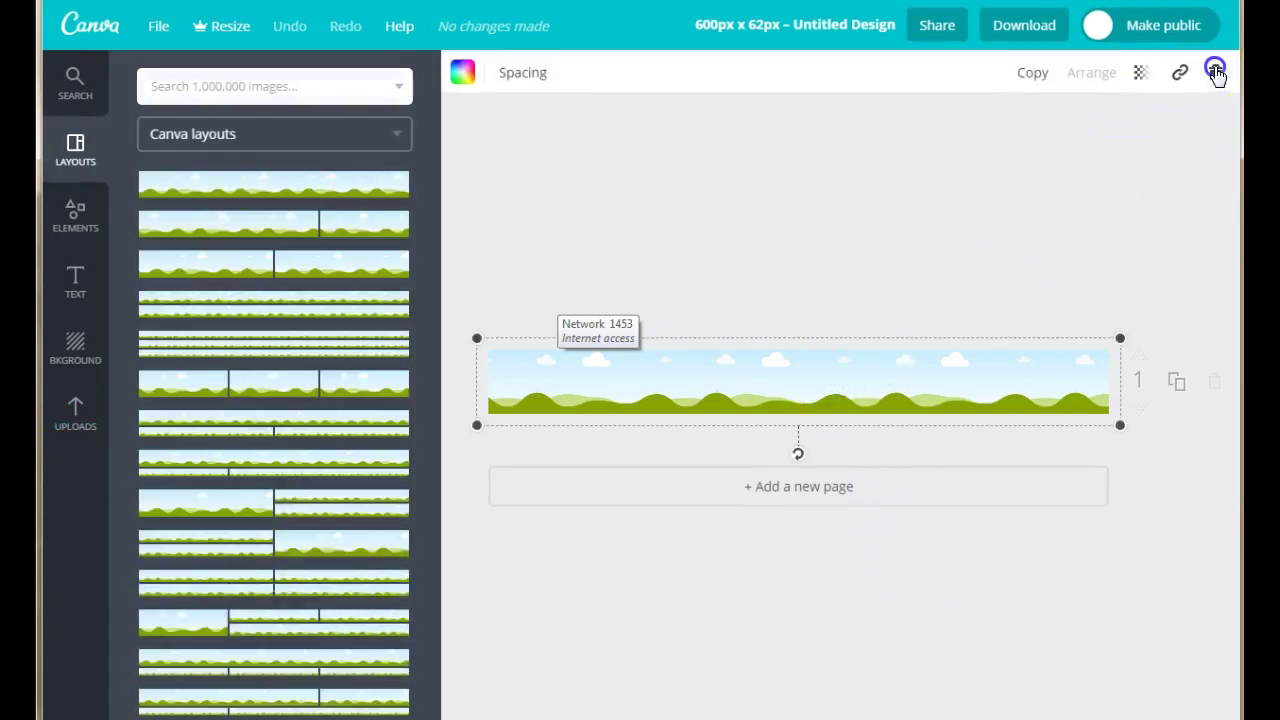
{"action": "left_click", "coordinate": [1215, 72]}
{"action": "left_click", "coordinate": [1152, 160]}
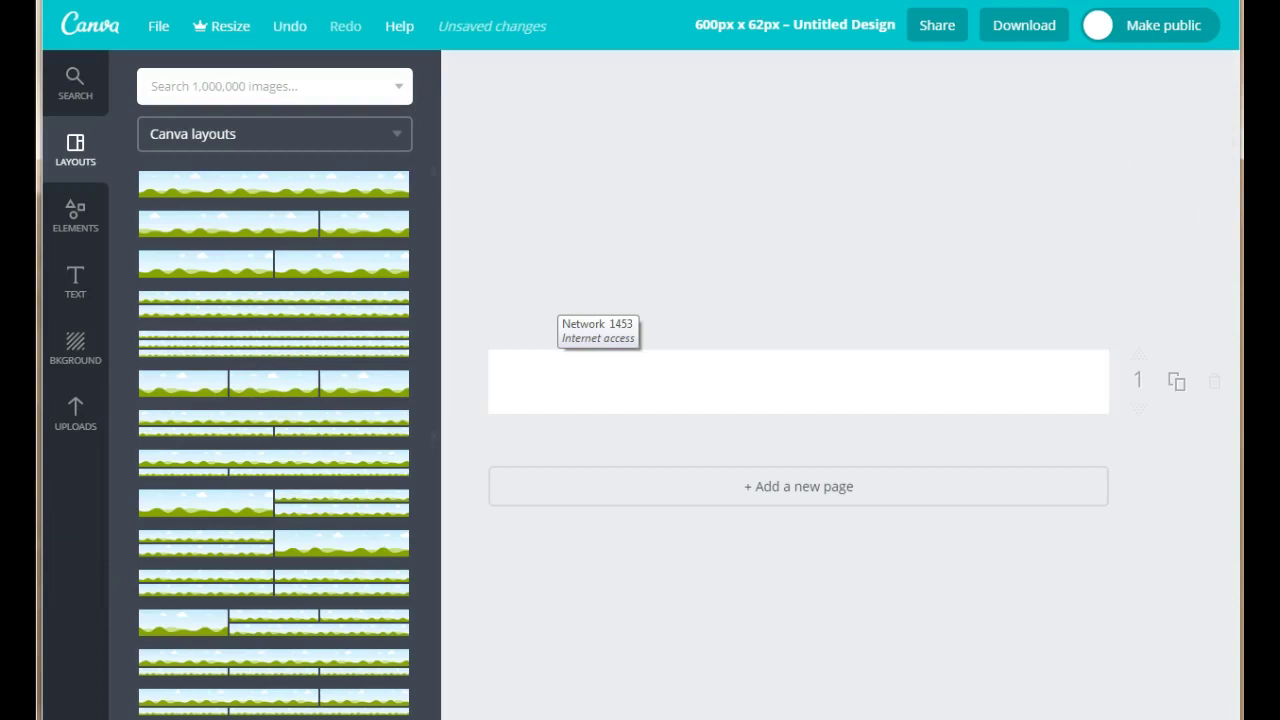
Search the image library for "logo" and add the free green and gray globe graphic to the blank banner.
{"action": "left_click", "coordinate": [211, 86]}
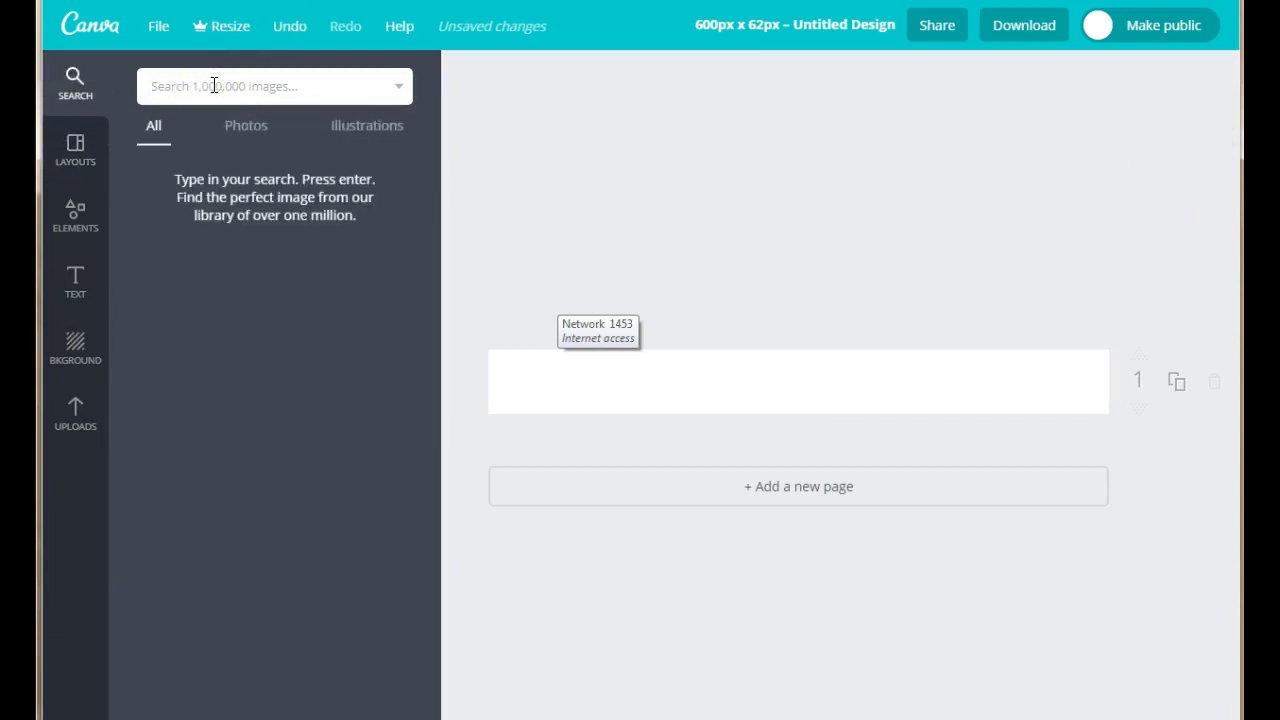
{"action": "key", "text": "Return"}
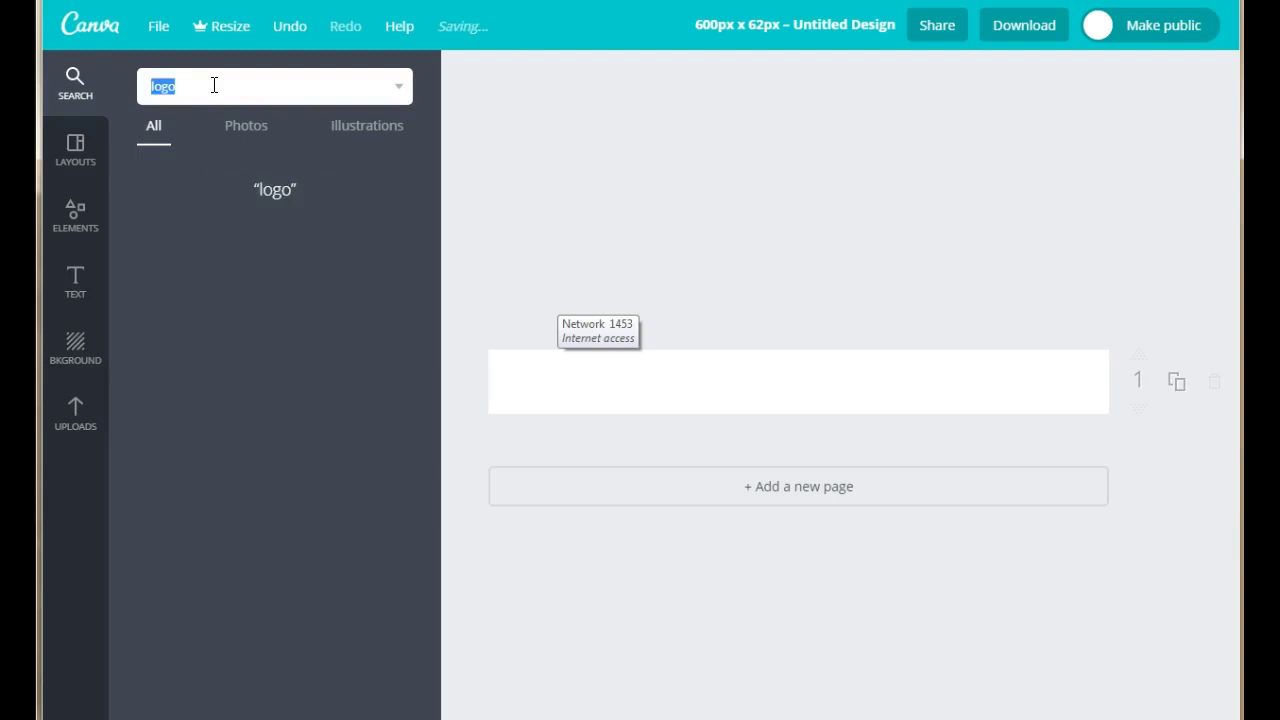
{"action": "scroll", "coordinate": [232, 338], "scroll_direction": "down", "scroll_amount": 10}
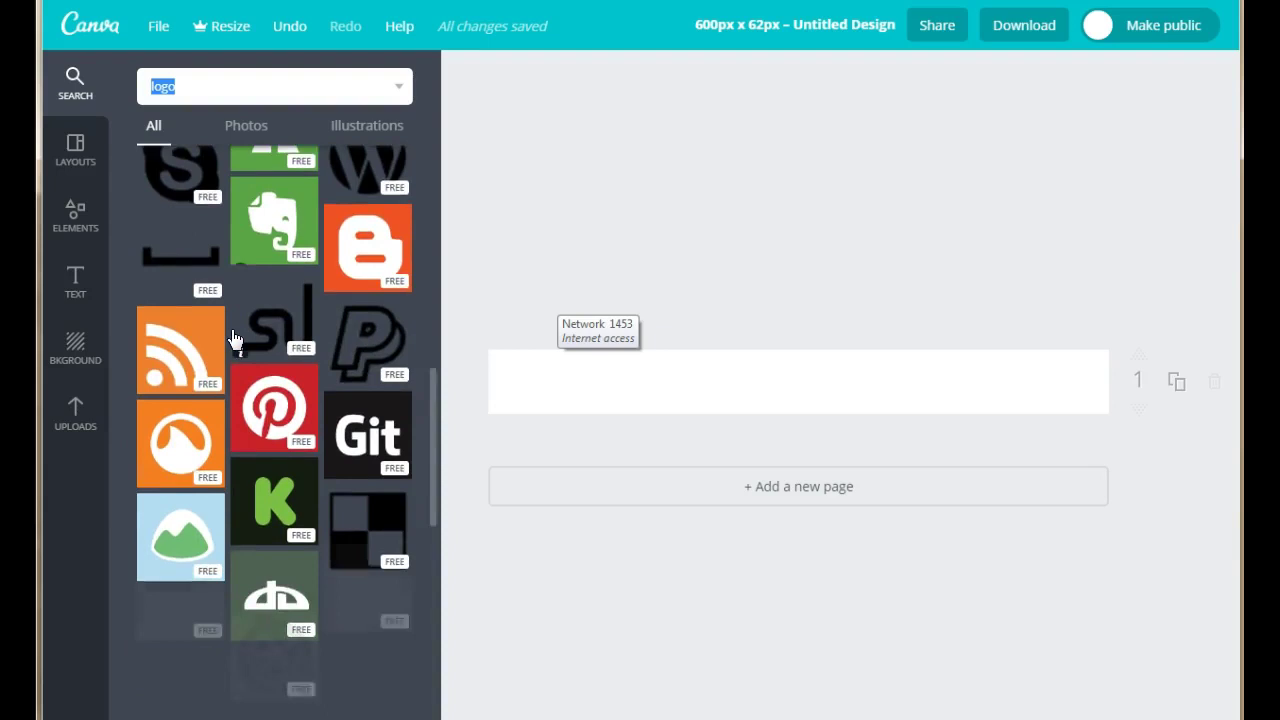
{"action": "scroll", "coordinate": [230, 338], "scroll_direction": "down", "scroll_amount": 5}
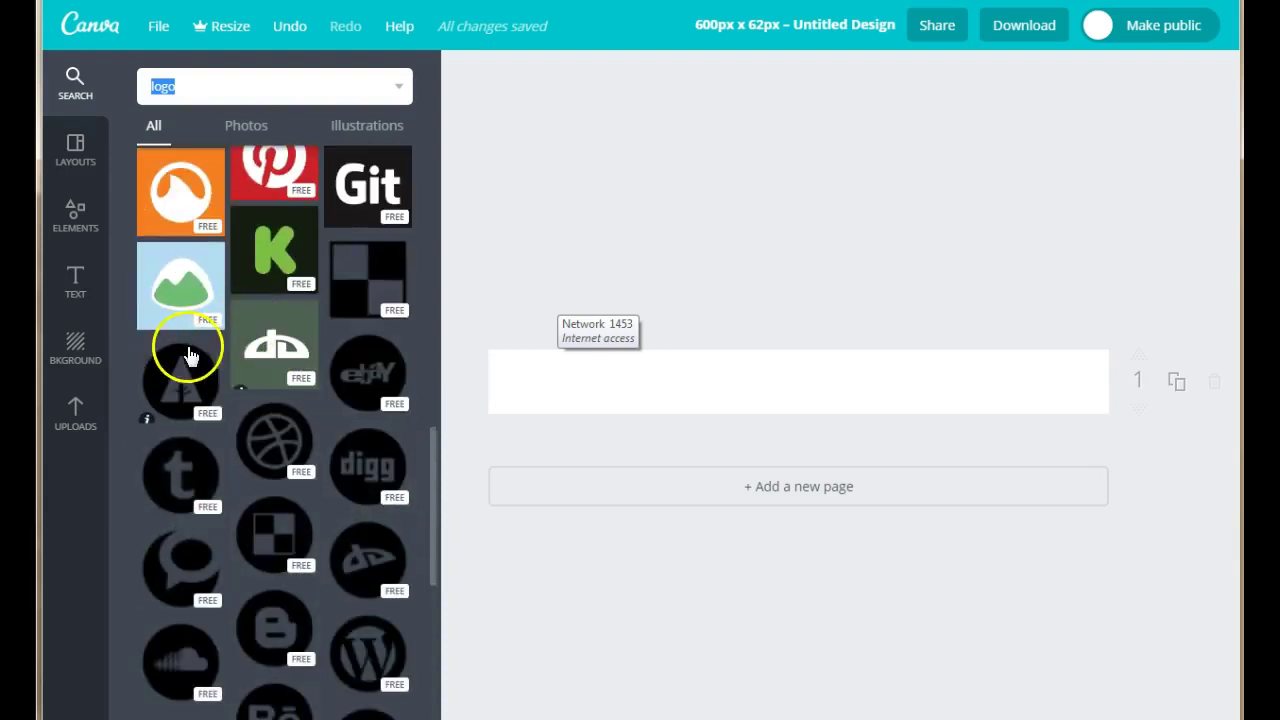
{"action": "scroll", "coordinate": [270, 414], "scroll_direction": "down", "scroll_amount": 10}
{"action": "scroll", "coordinate": [270, 414], "scroll_direction": "down", "scroll_amount": 5}
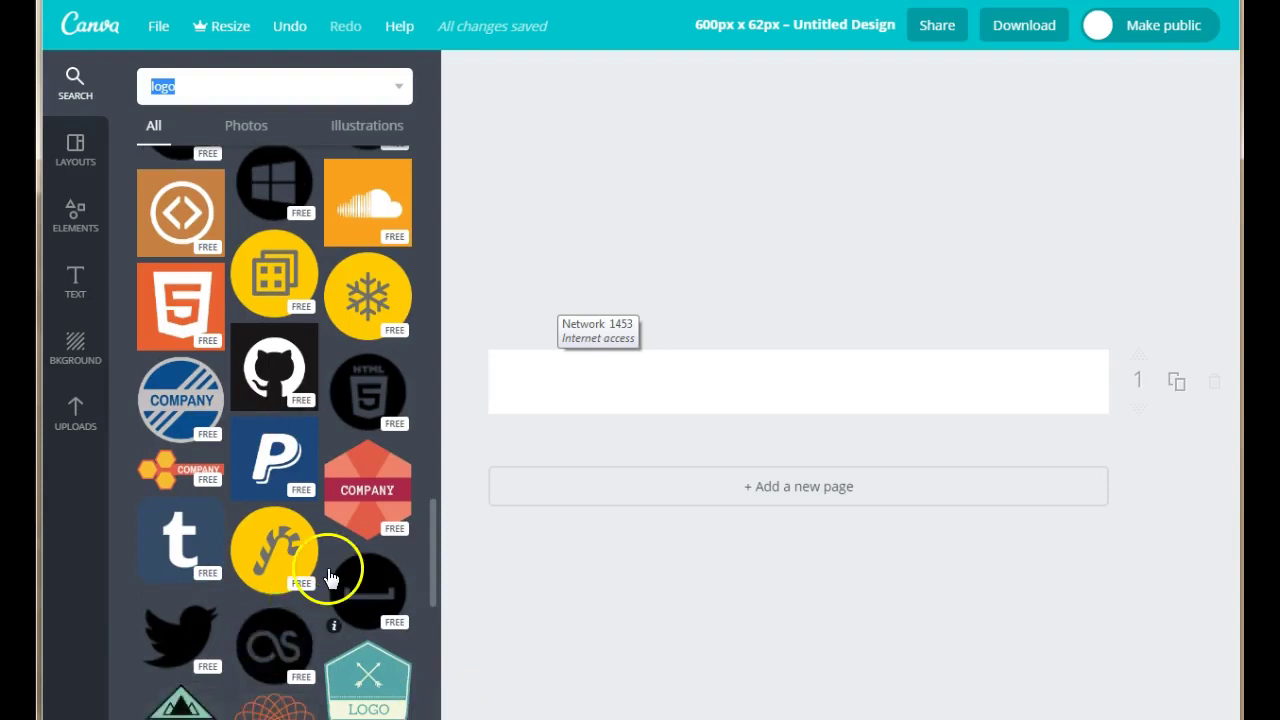
{"action": "scroll", "coordinate": [333, 574], "scroll_direction": "down", "scroll_amount": 1}
{"action": "scroll", "coordinate": [333, 574], "scroll_direction": "down", "scroll_amount": 5}
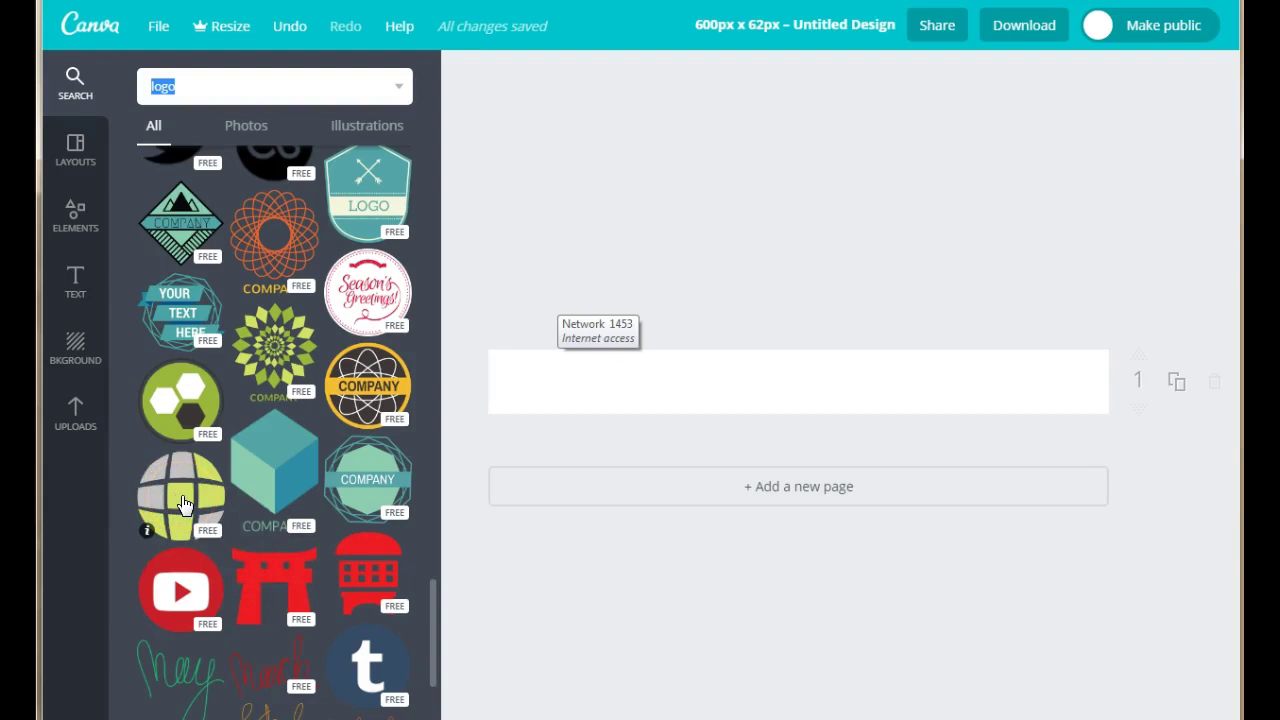
{"action": "left_click_drag", "start_coordinate": [155, 502], "coordinate": [685, 455]}
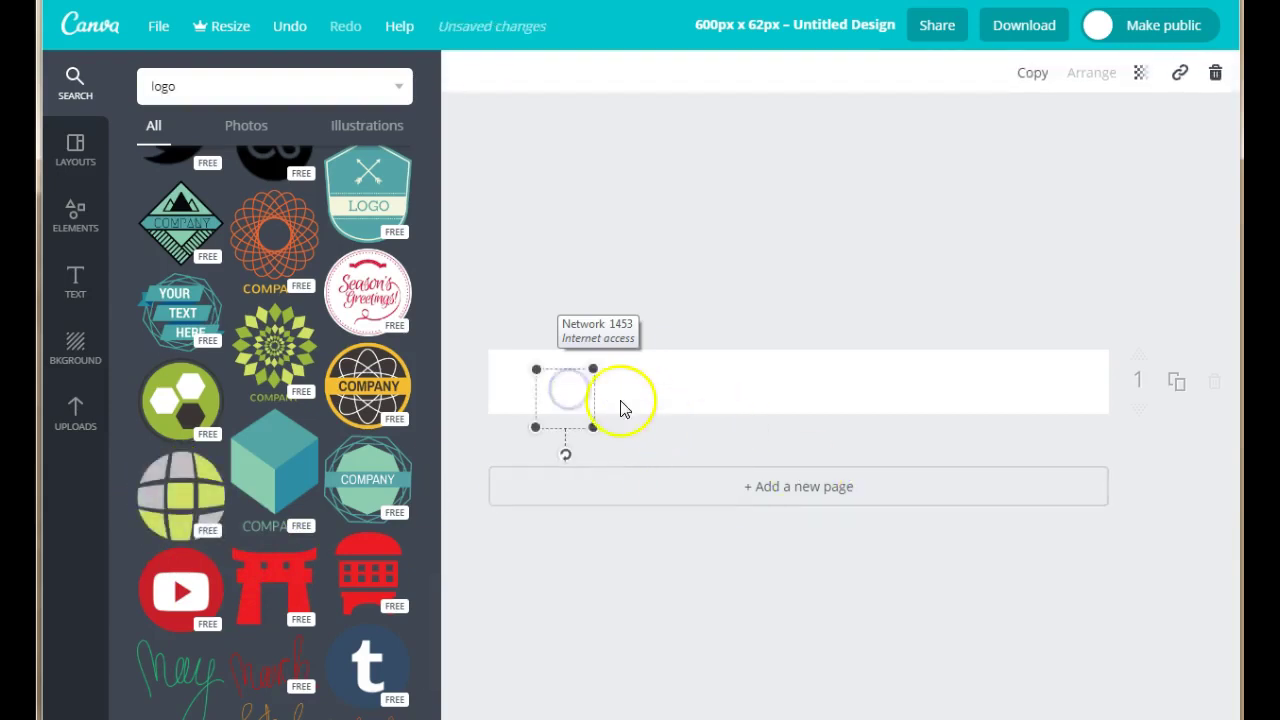
Resize the globe graphic so it fits within the banner's full height.
{"action": "left_click_drag", "start_coordinate": [594, 370], "coordinate": [624, 342]}
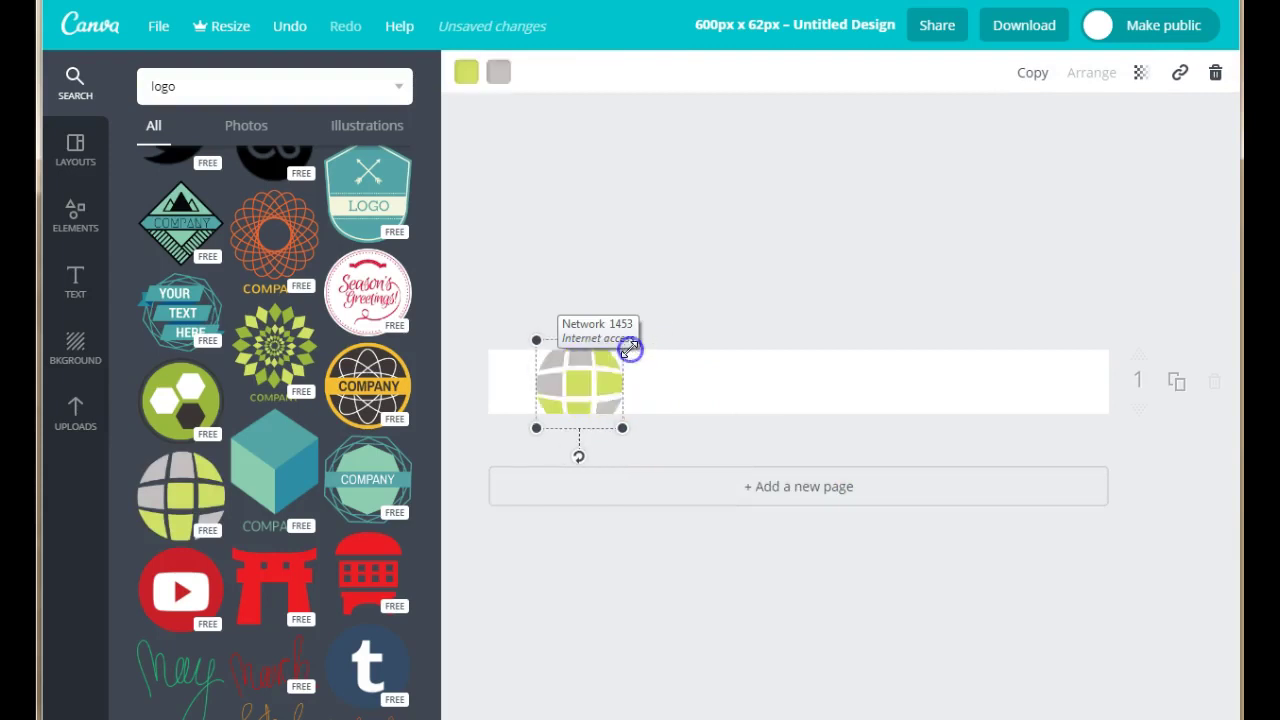
{"action": "left_click_drag", "start_coordinate": [614, 424], "coordinate": [593, 350]}
{"action": "left_click", "coordinate": [651, 391]}
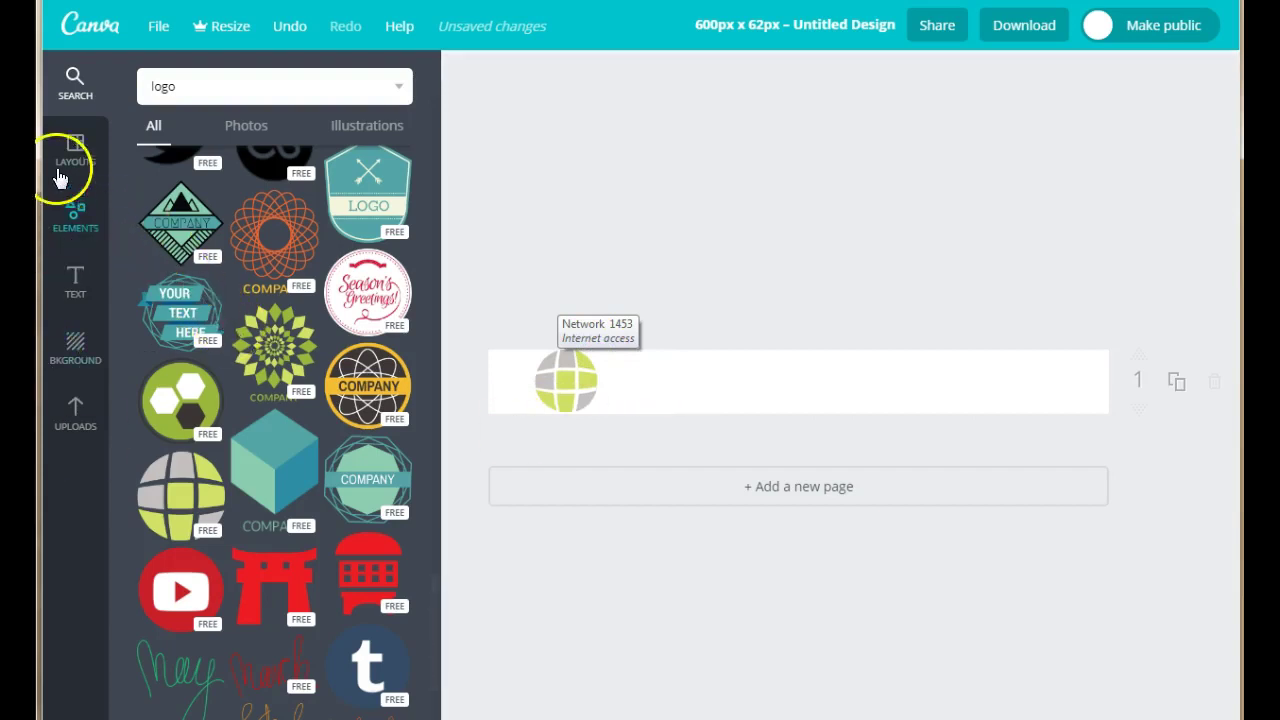
Add a heading beside the globe, narrow its text box, and replace the placeholder with SAMB.
{"action": "left_click", "coordinate": [79, 280]}
{"action": "left_click_drag", "start_coordinate": [275, 188], "coordinate": [748, 380]}
{"action": "left_click", "coordinate": [929, 400]}
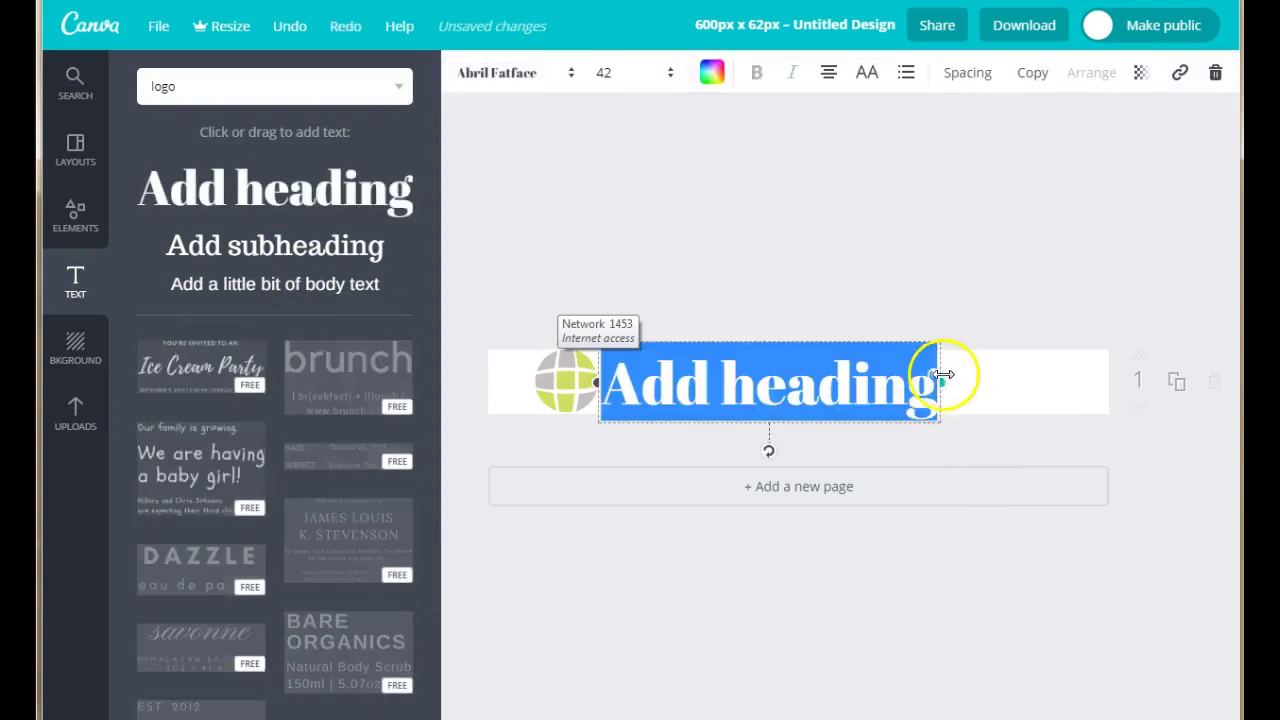
{"action": "left_click_drag", "start_coordinate": [941, 382], "coordinate": [803, 376]}
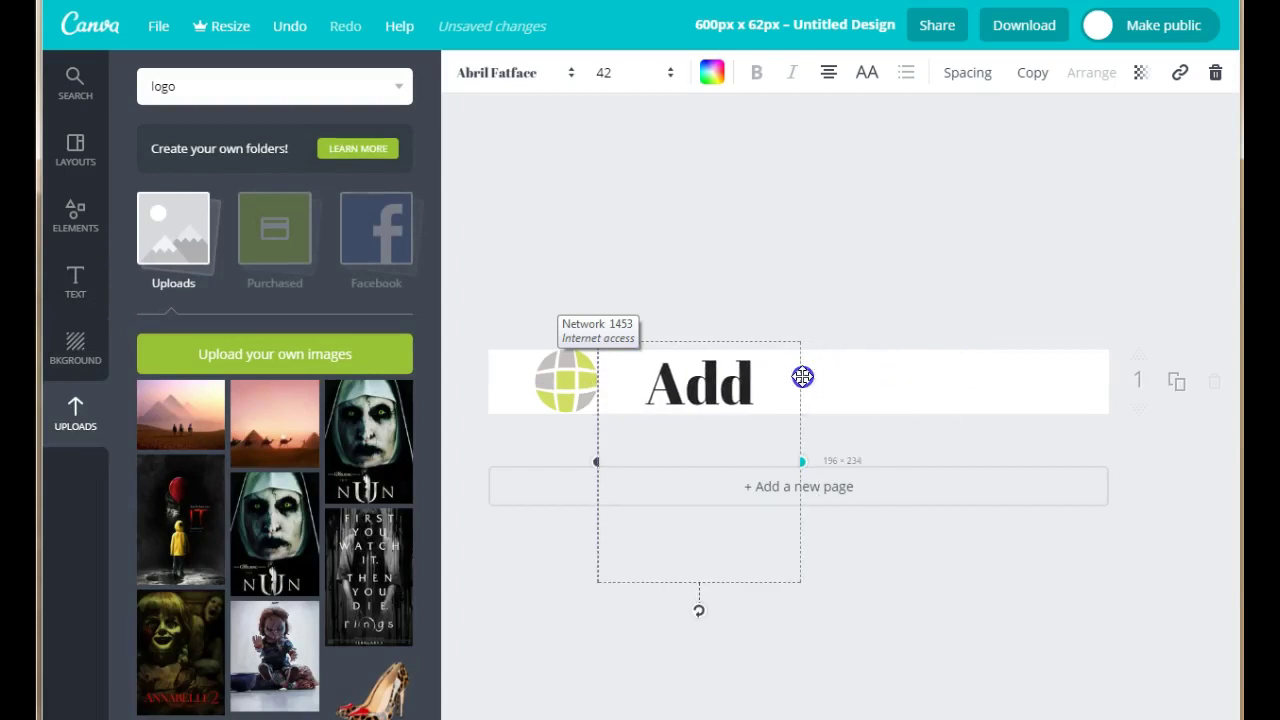
{"action": "left_click", "coordinate": [657, 380]}
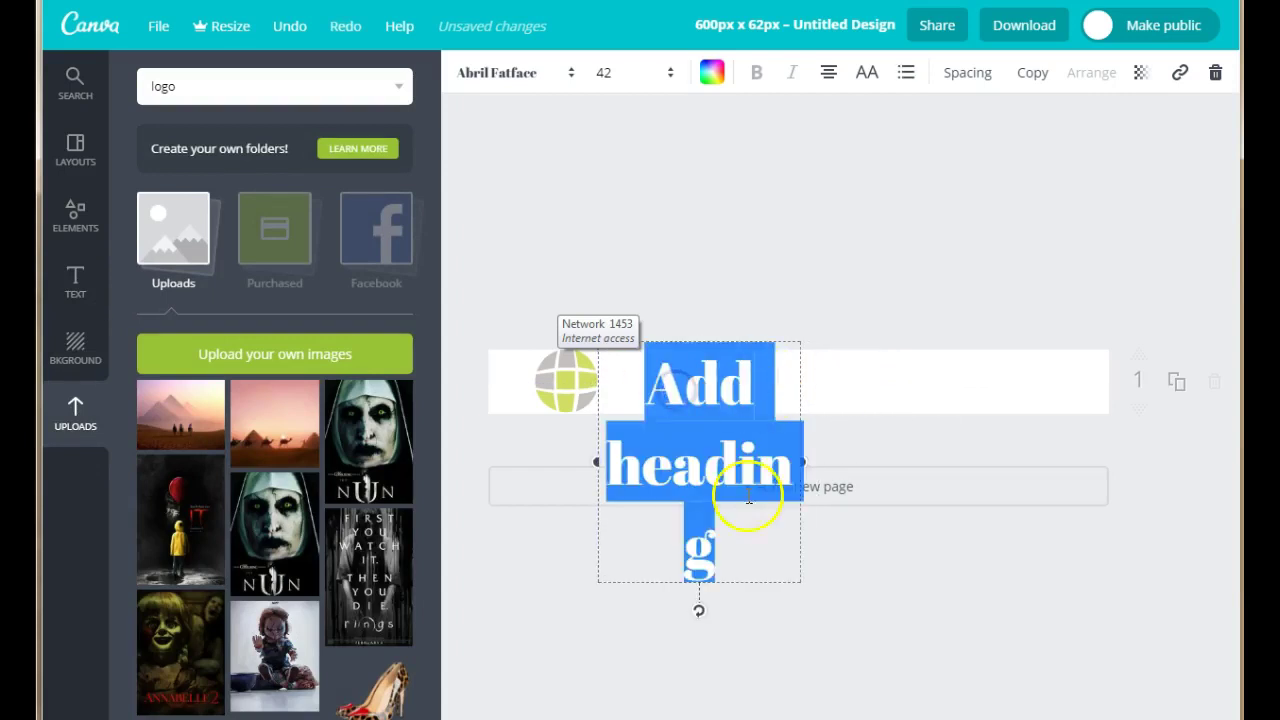
{"action": "key", "text": "BackSpace"}
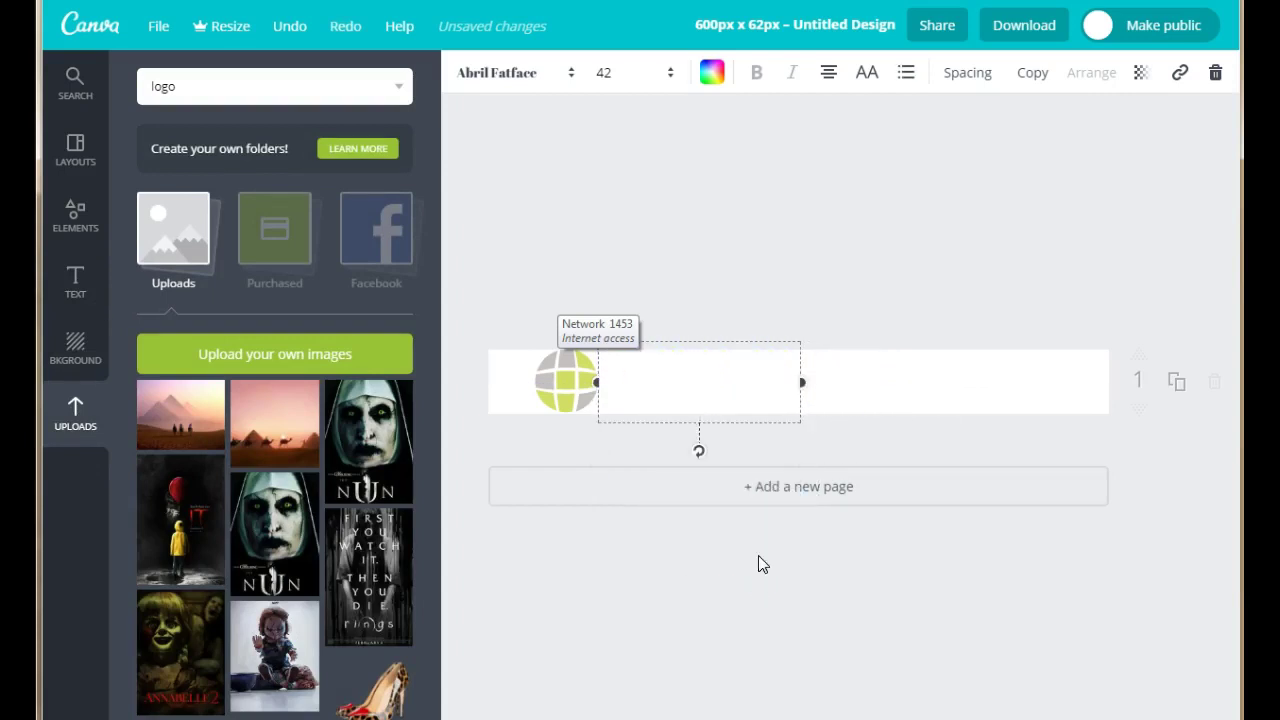
{"action": "type", "text": "S"}
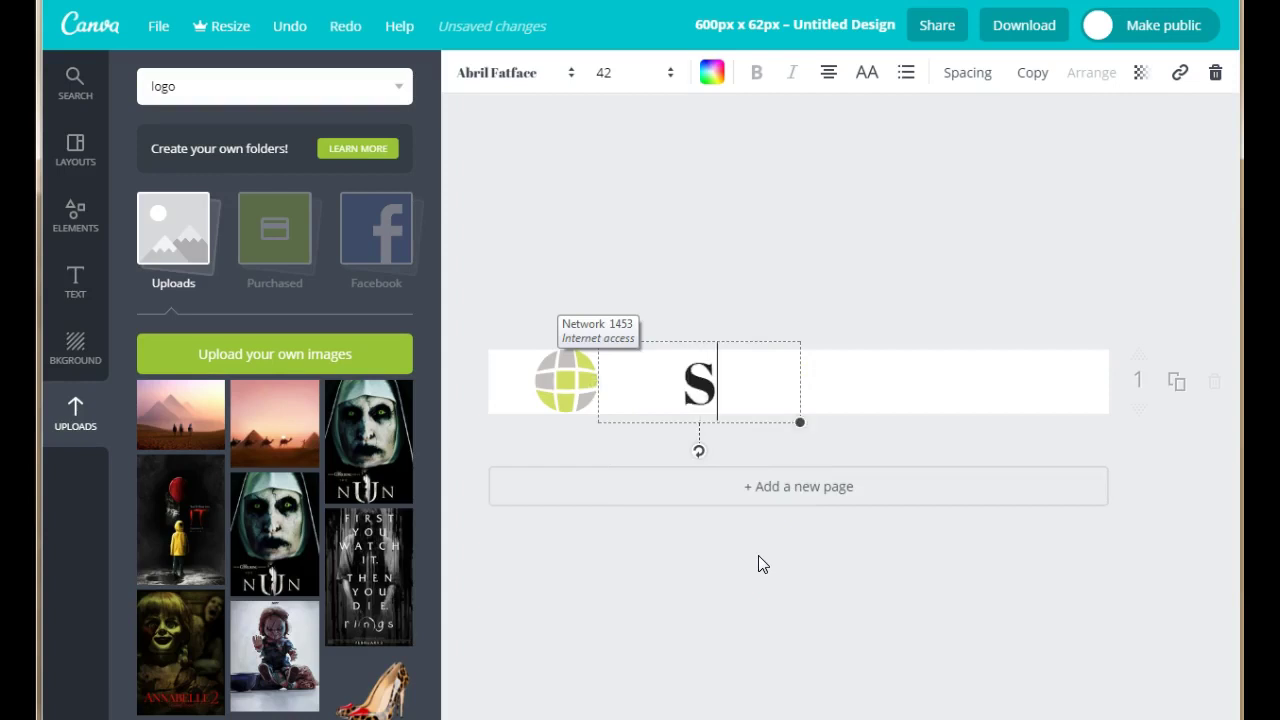
{"action": "type", "text": "AMB"}
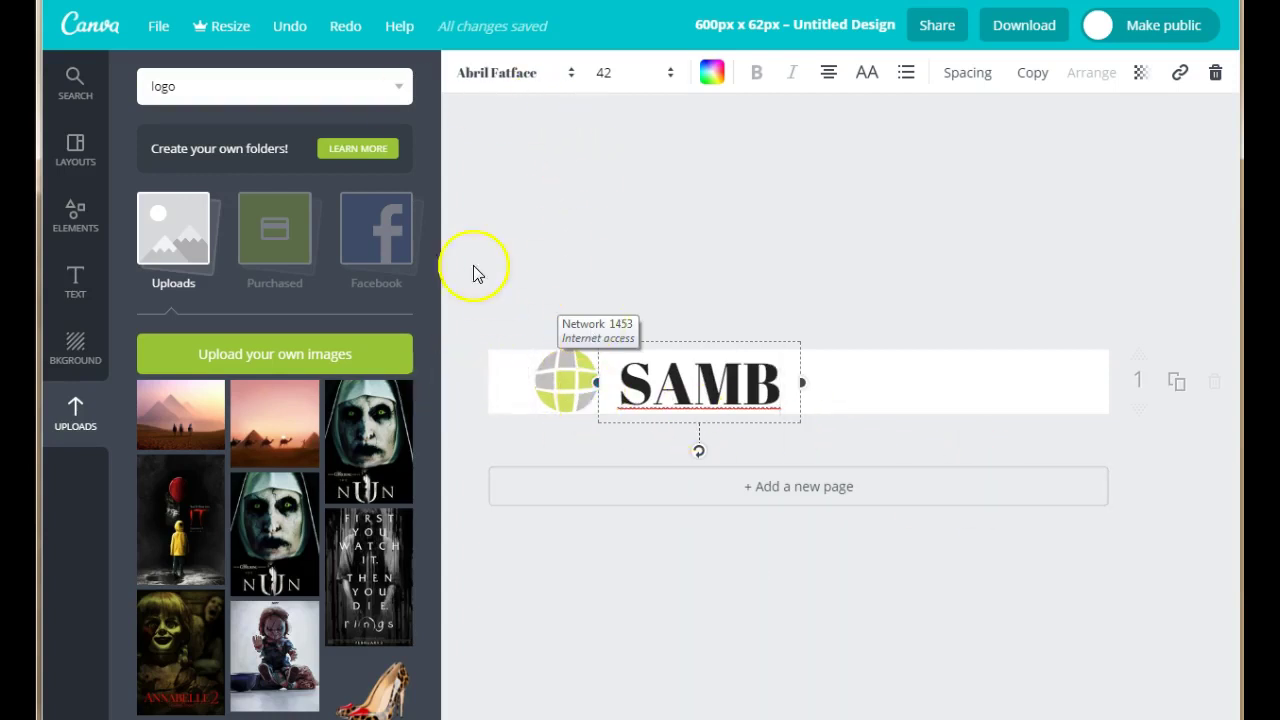
Try the globe's green on the SAMB text, and color it with the globe's gray instead.
{"action": "left_click", "coordinate": [711, 73]}
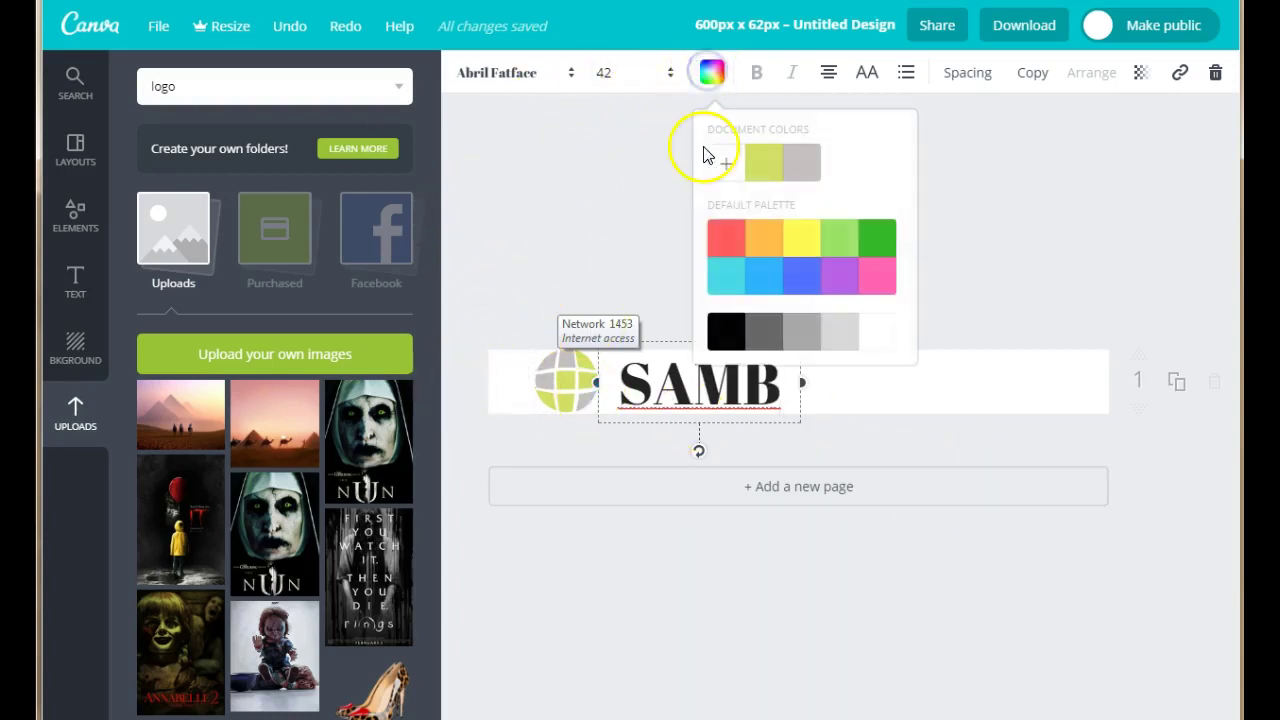
{"action": "left_click", "coordinate": [766, 164]}
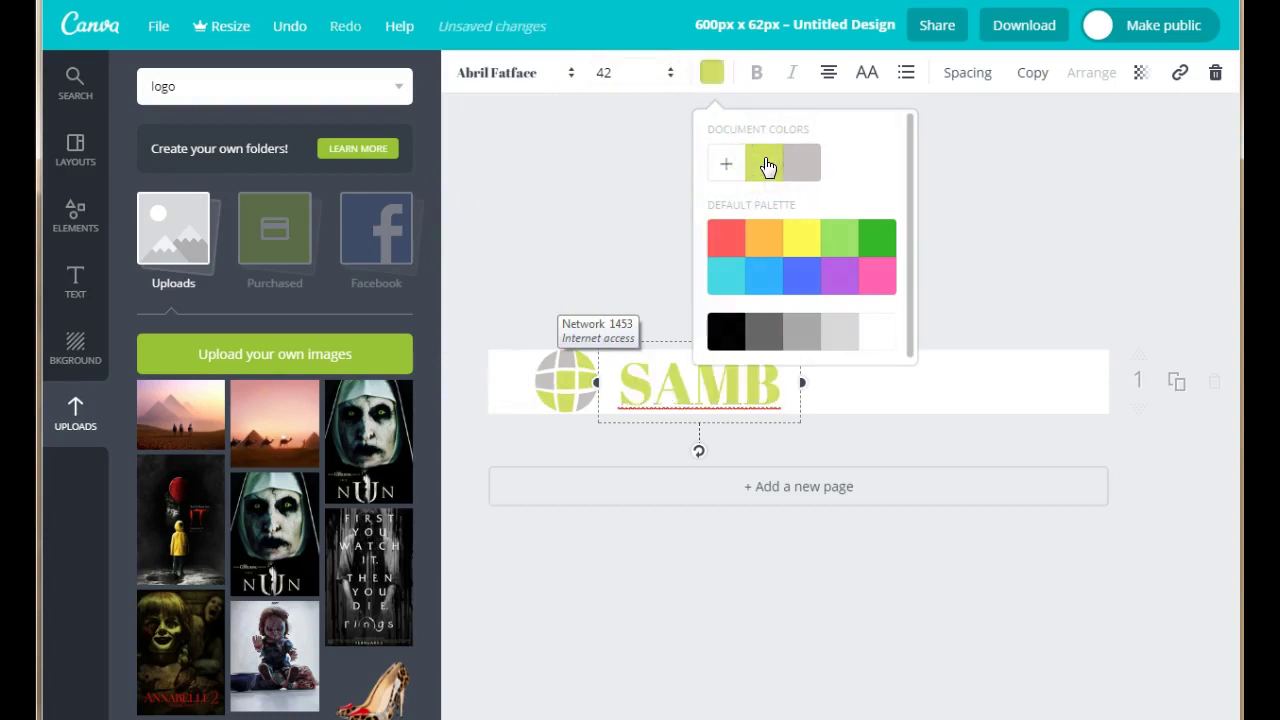
{"action": "left_click", "coordinate": [806, 162]}
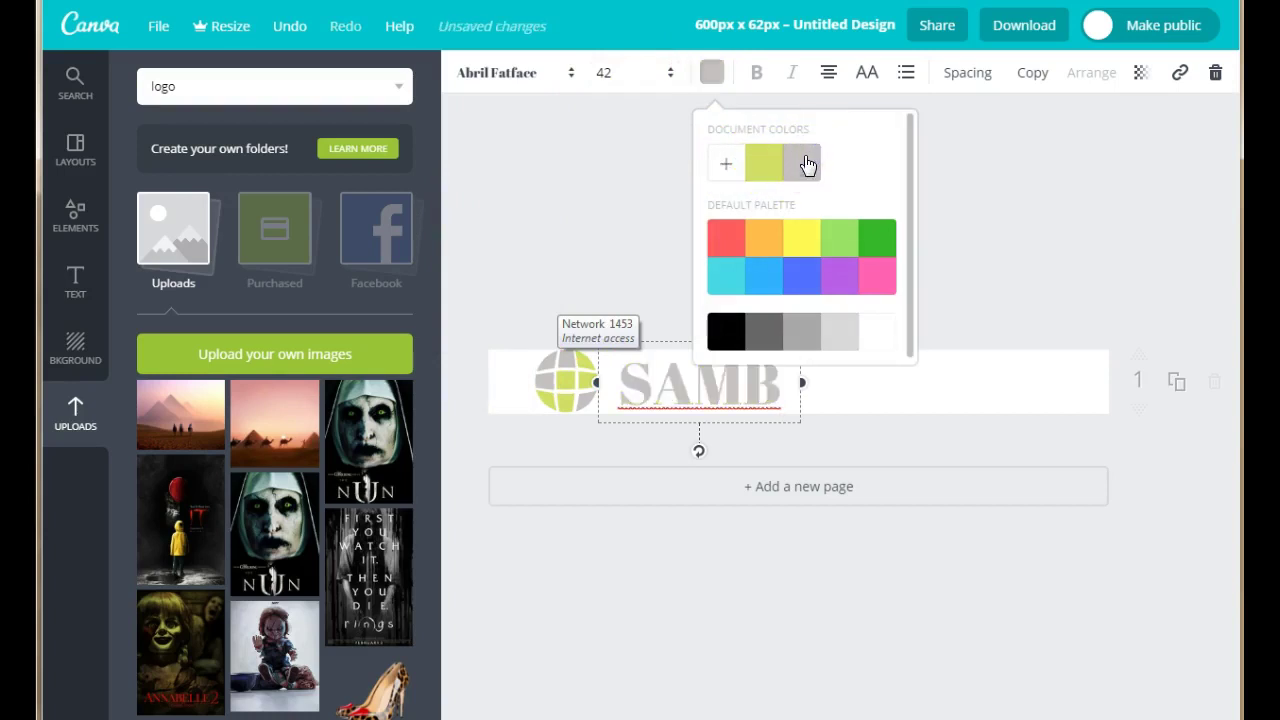
{"action": "left_click", "coordinate": [806, 164]}
{"action": "left_click", "coordinate": [1086, 171]}
{"action": "left_click", "coordinate": [855, 648]}
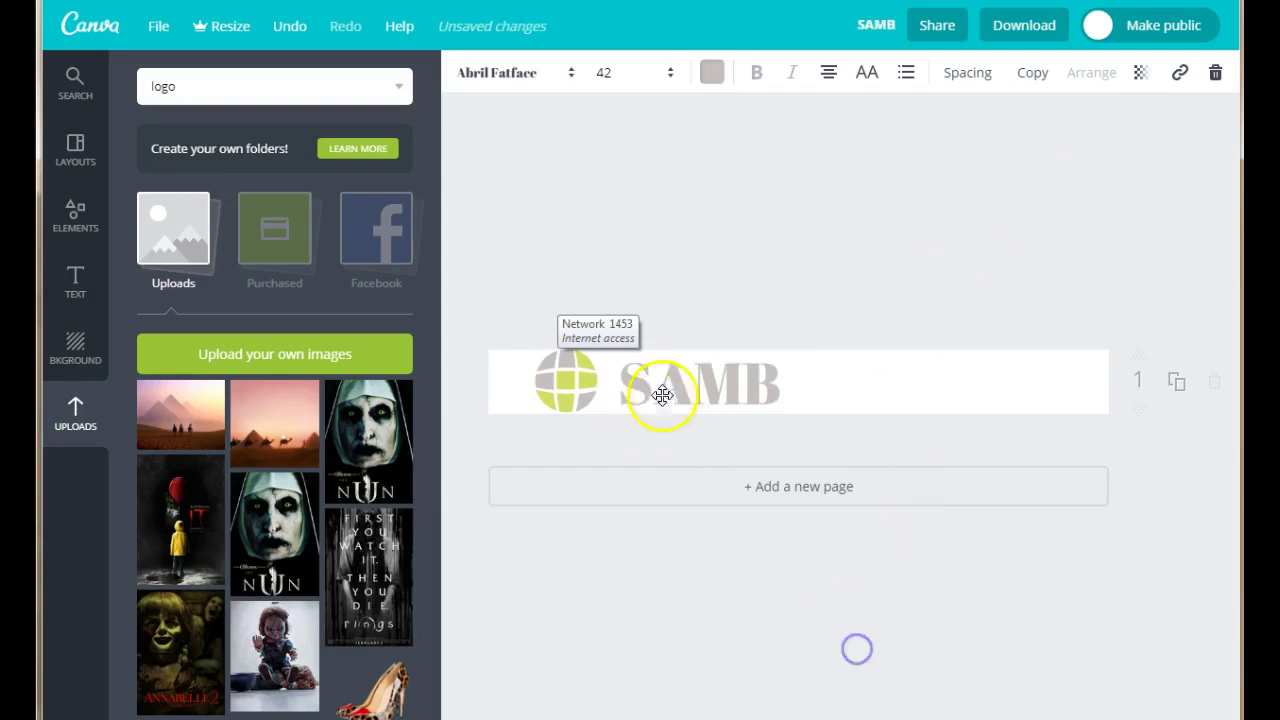
Move the SAMB text directly against the globe and download the design as a PNG.
{"action": "left_click_drag", "start_coordinate": [715, 380], "coordinate": [695, 383]}
{"action": "left_click", "coordinate": [880, 460]}
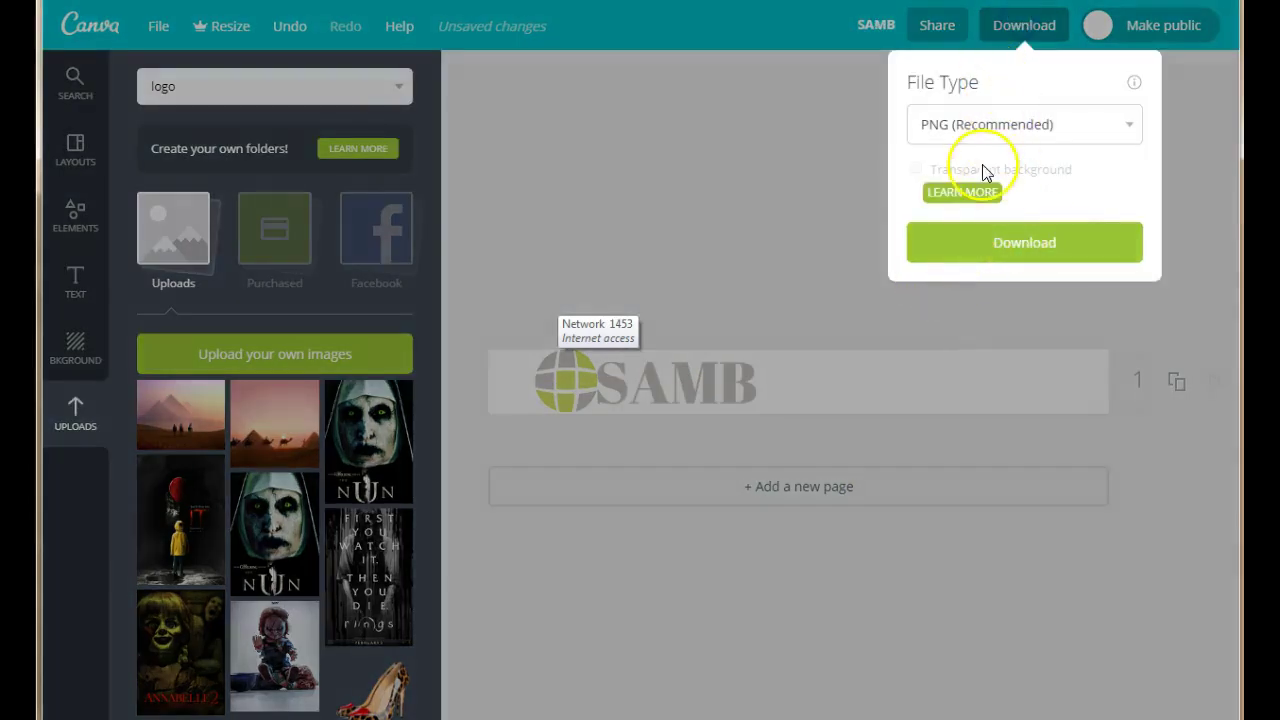
{"action": "left_click", "coordinate": [1014, 244]}
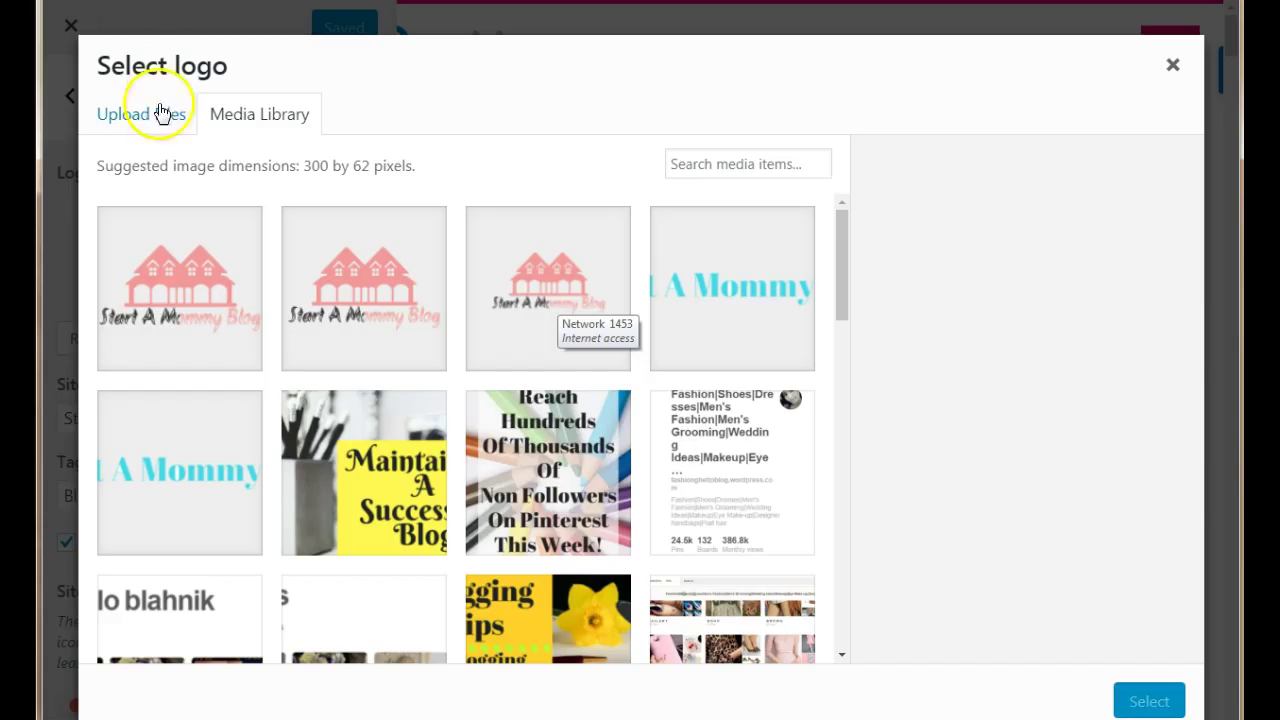
In the WordPress customizer, upload SAMB.png from the Downloads folder as a new logo image.
{"action": "left_click", "coordinate": [1173, 66]}
{"action": "left_click", "coordinate": [203, 341]}
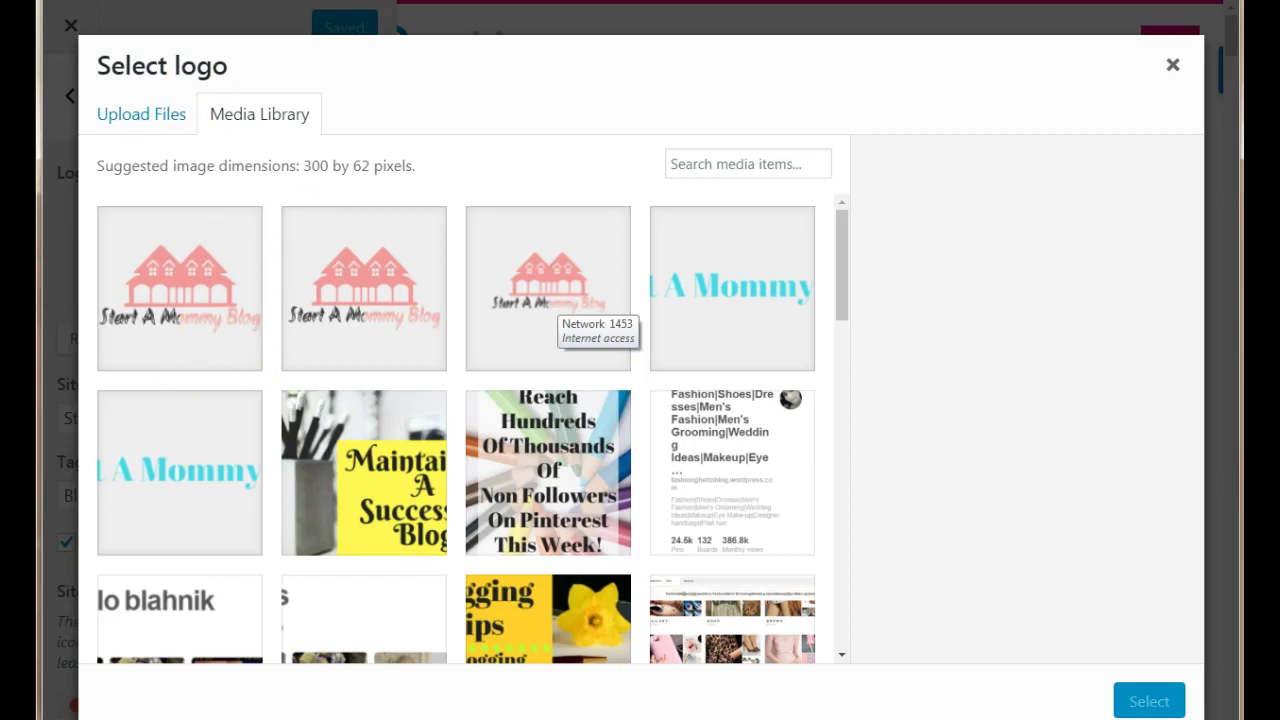
{"action": "left_click", "coordinate": [142, 116]}
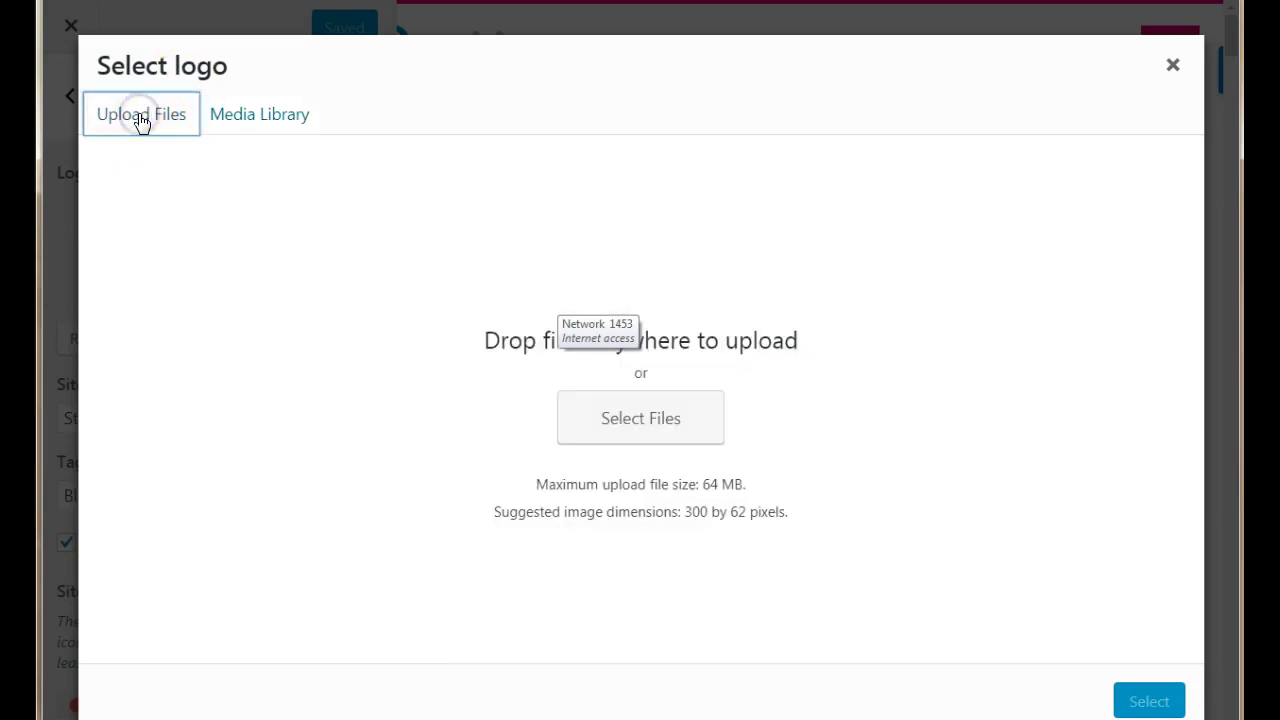
{"action": "left_click", "coordinate": [655, 430]}
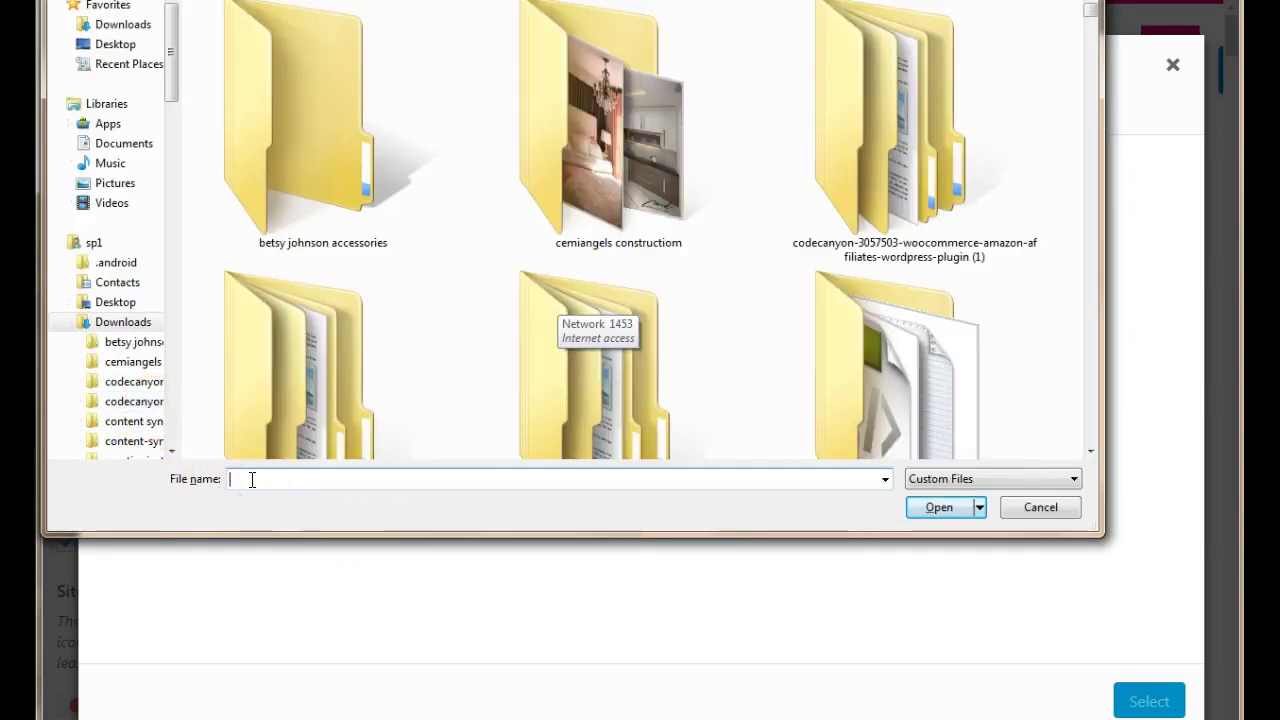
{"action": "type", "text": "am"}
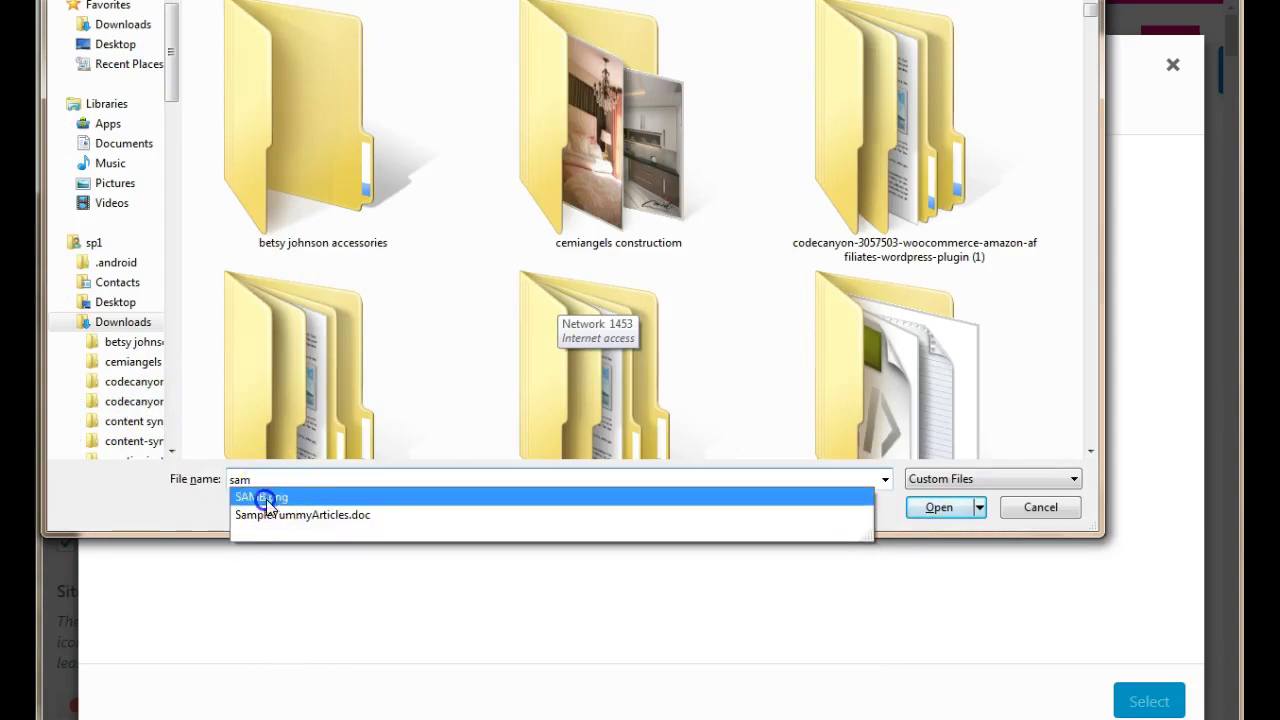
{"action": "left_click", "coordinate": [265, 497]}
{"action": "left_click", "coordinate": [939, 508]}
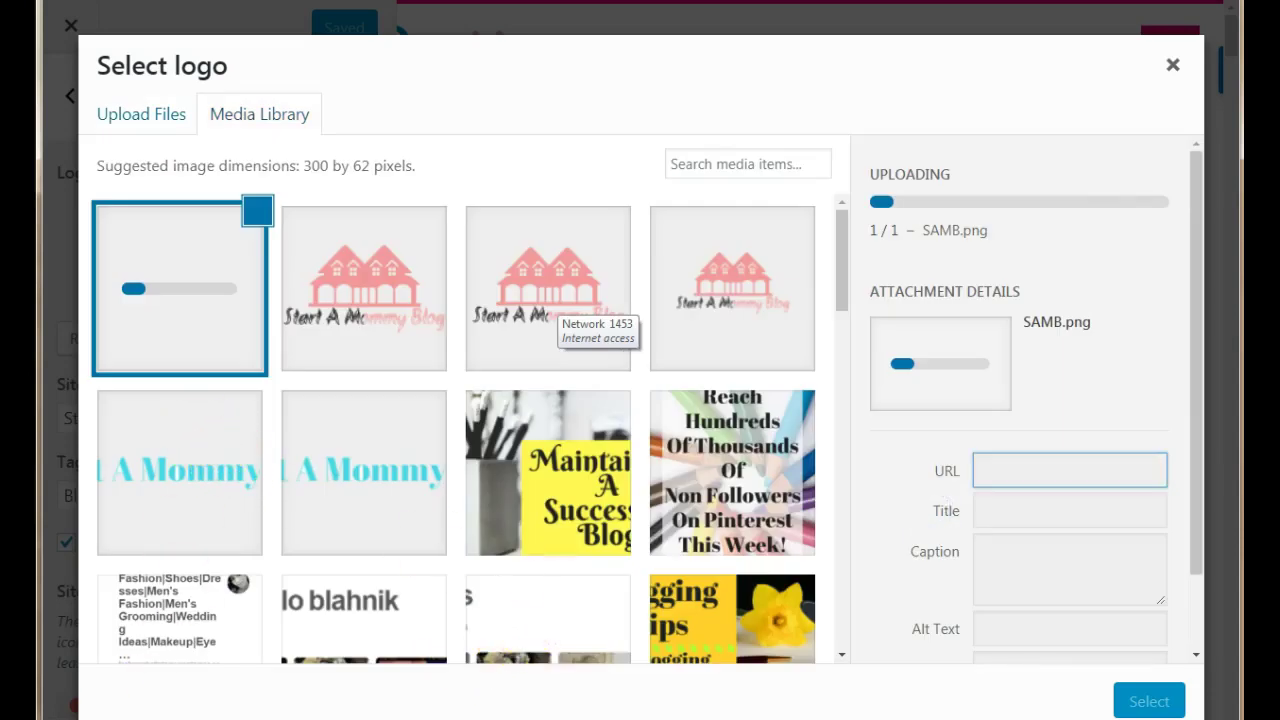
Choose the uploaded SAMB image as the site logo and crop it closely around the globe and text.
{"action": "left_click", "coordinate": [1145, 700]}
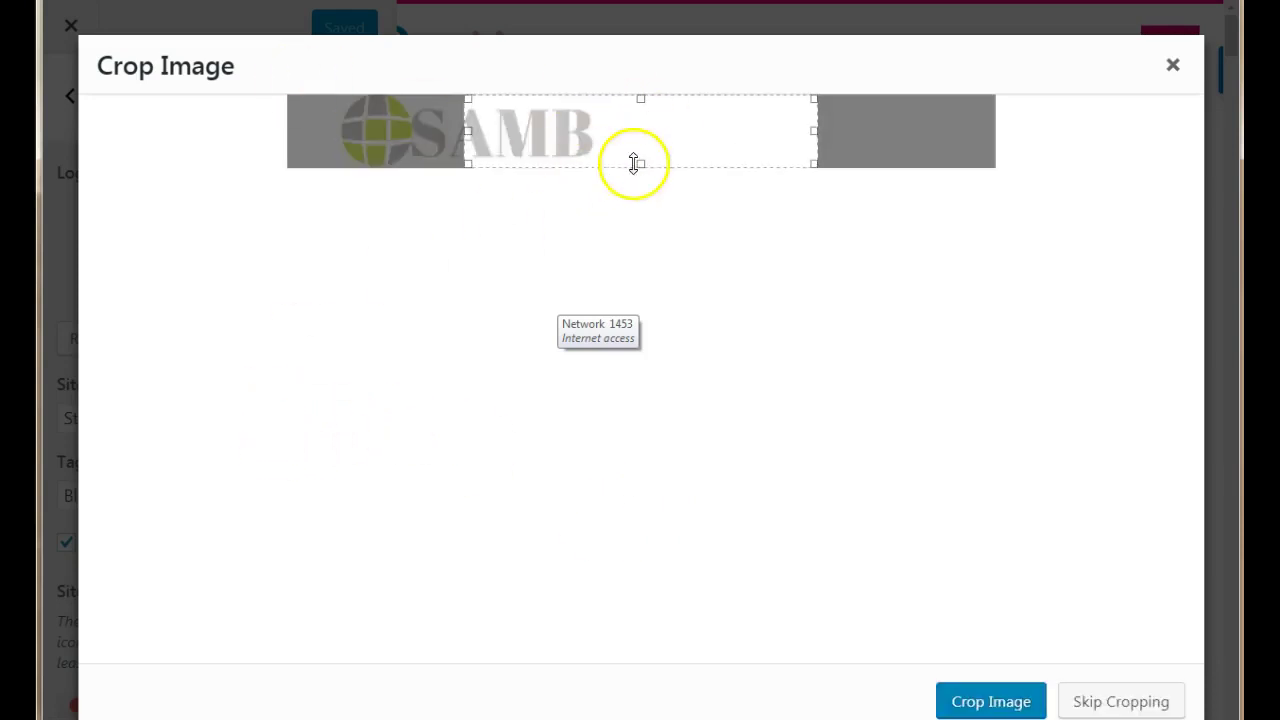
{"action": "left_click_drag", "start_coordinate": [606, 146], "coordinate": [491, 140]}
{"action": "left_click_drag", "start_coordinate": [669, 129], "coordinate": [617, 127]}
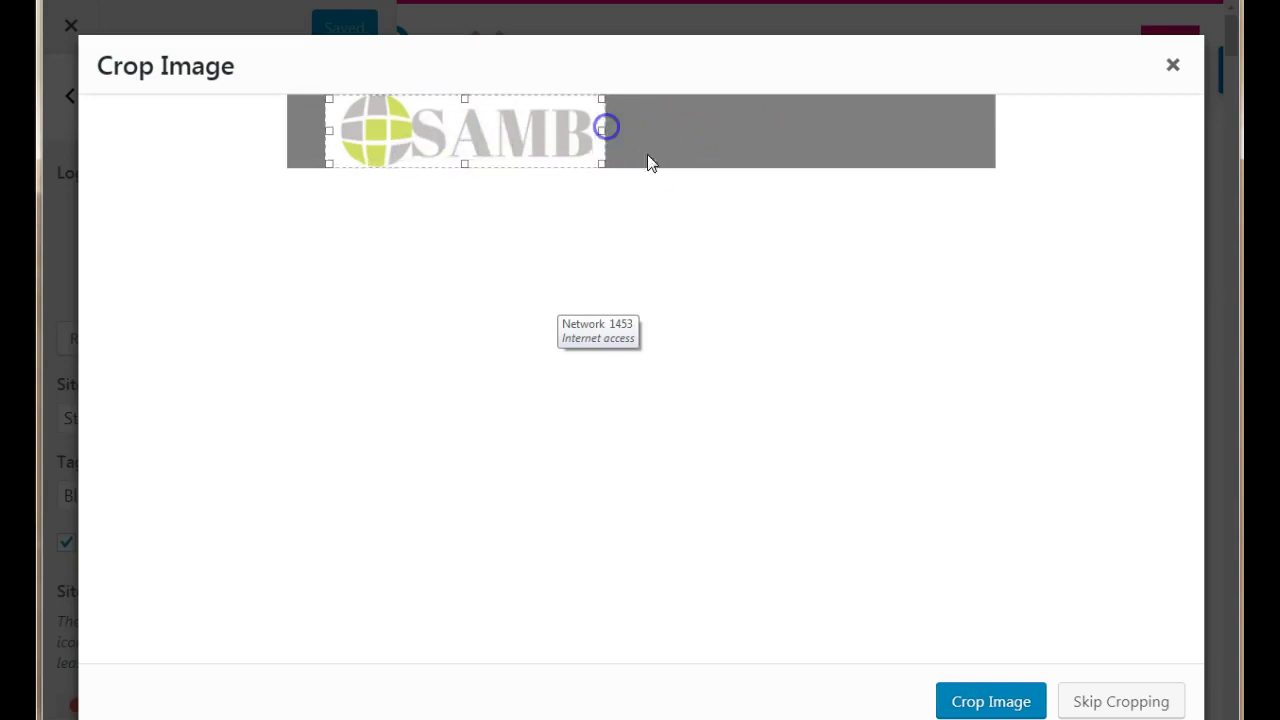
{"action": "left_click", "coordinate": [984, 704]}
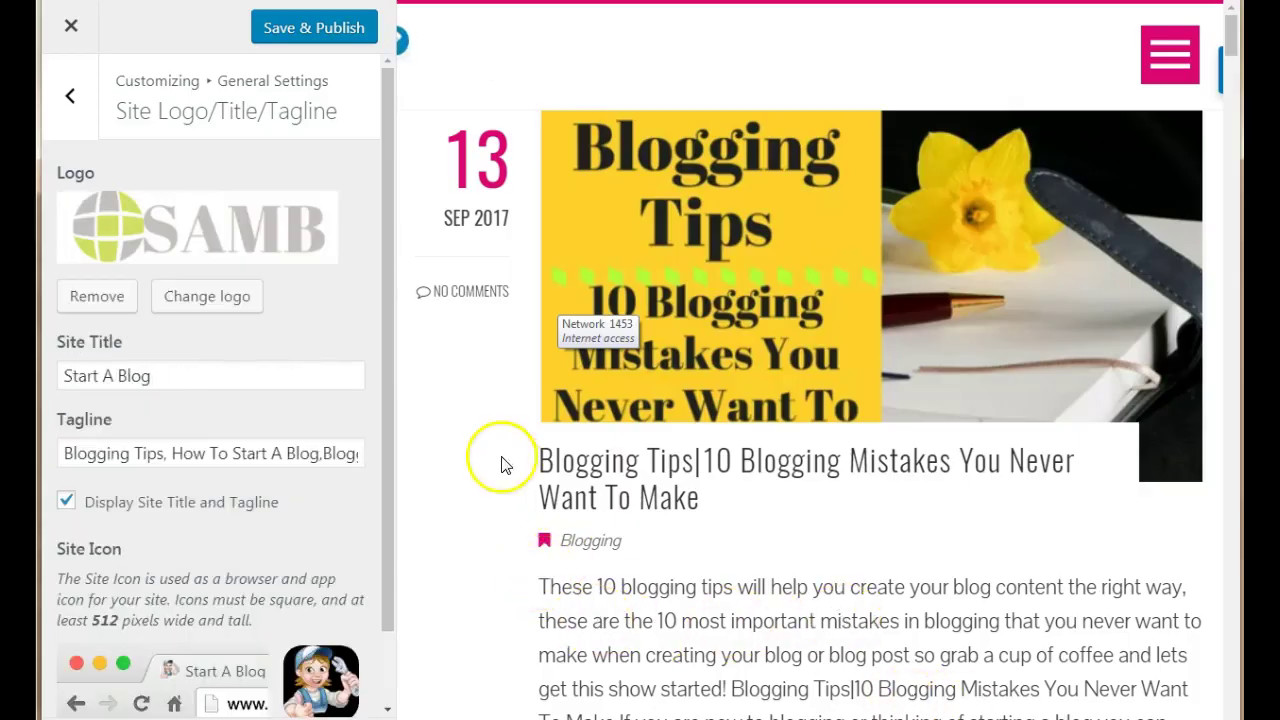
Save and publish the logo change, and reload the live blog to check its header.
{"action": "left_click", "coordinate": [307, 42]}
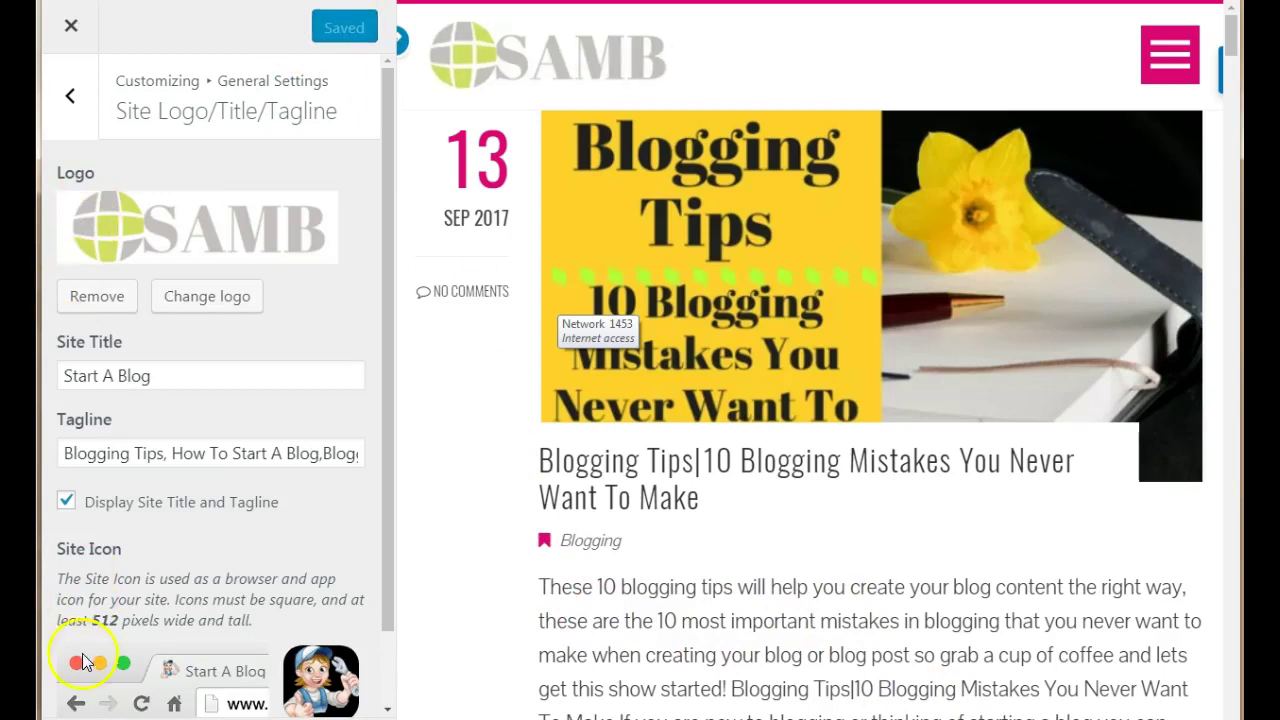
{"action": "left_click", "coordinate": [62, 40]}
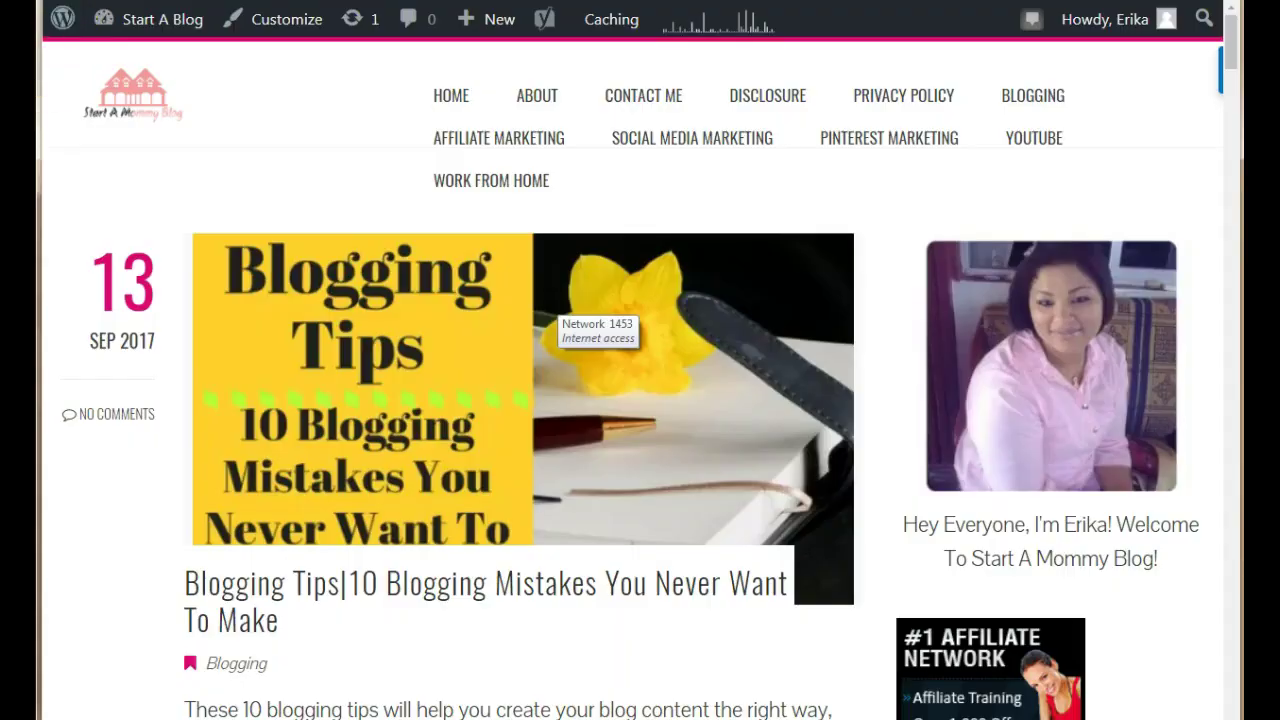
{"action": "key", "text": "F5"}
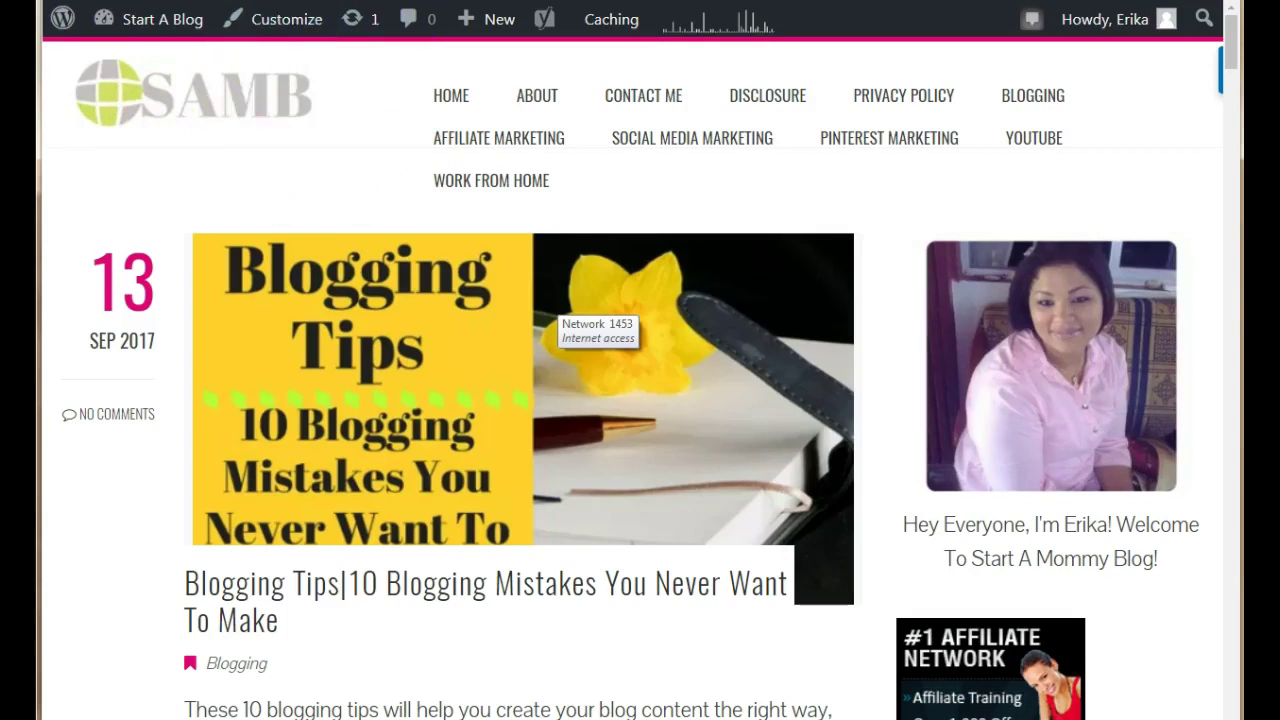
Switch to the Background Burner site and upload SAMB.png for background removal.
{"action": "key", "text": "ctrl+Tab"}
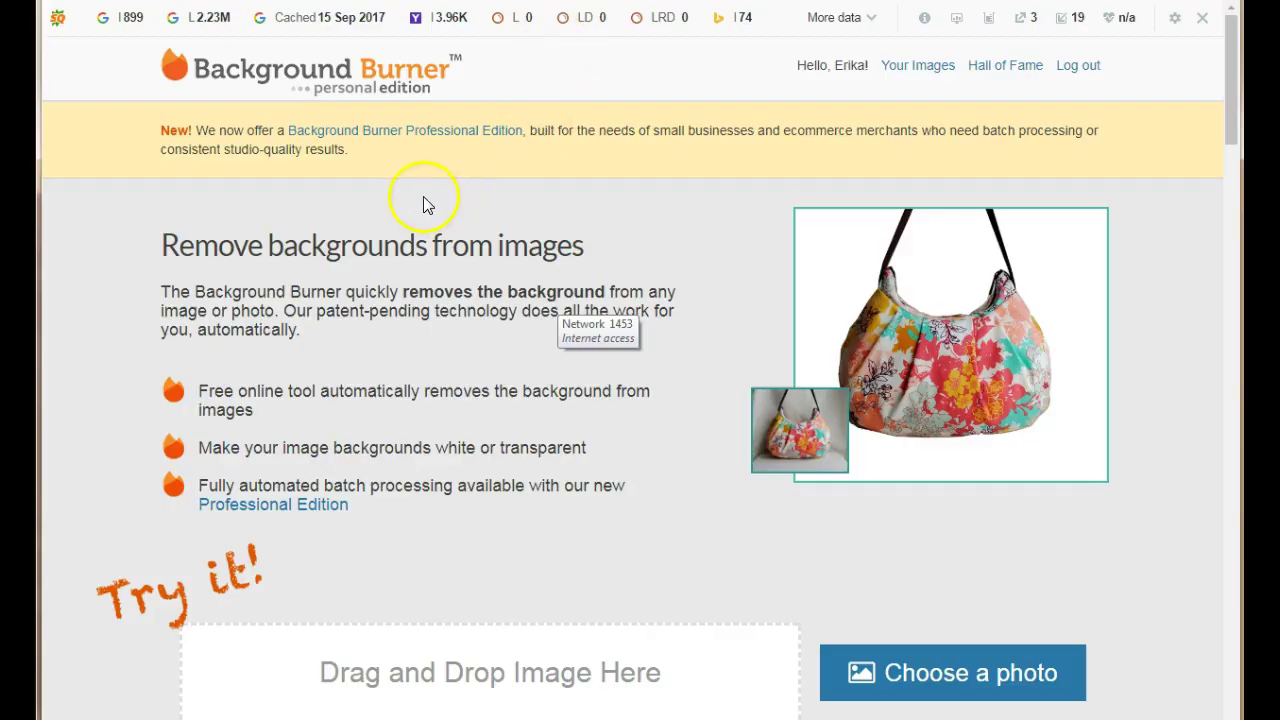
{"action": "scroll", "coordinate": [288, 345], "scroll_direction": "down", "scroll_amount": 7}
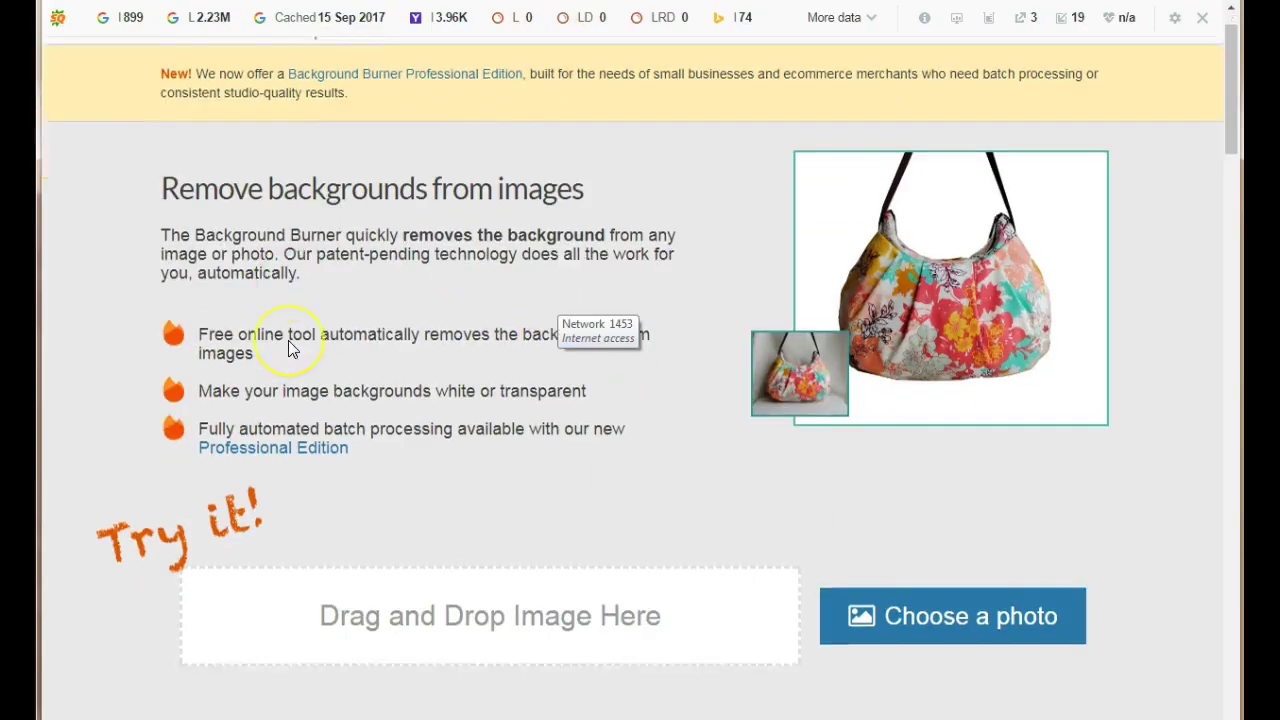
{"action": "scroll", "coordinate": [288, 341], "scroll_direction": "up", "scroll_amount": 7}
{"action": "scroll", "coordinate": [288, 341], "scroll_direction": "down", "scroll_amount": 3}
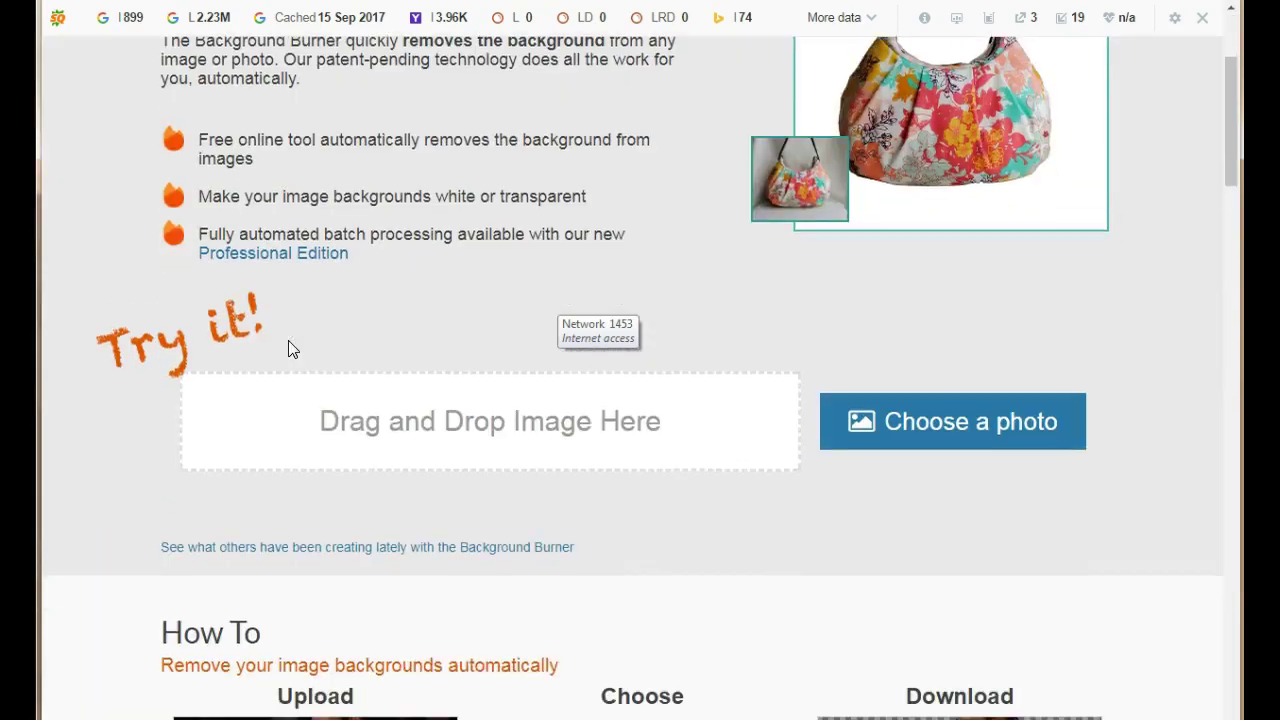
{"action": "left_click", "coordinate": [945, 436]}
{"action": "left_click", "coordinate": [283, 477]}
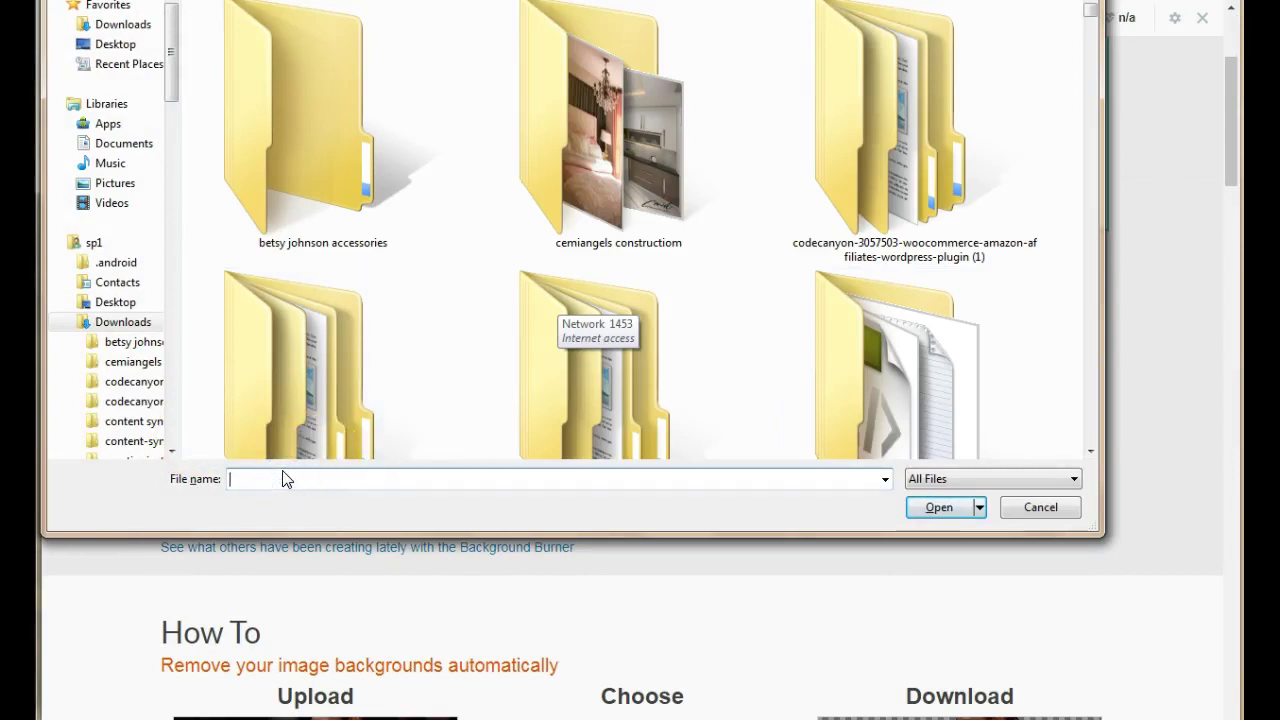
{"action": "type", "text": "sam"}
{"action": "left_click", "coordinate": [266, 497]}
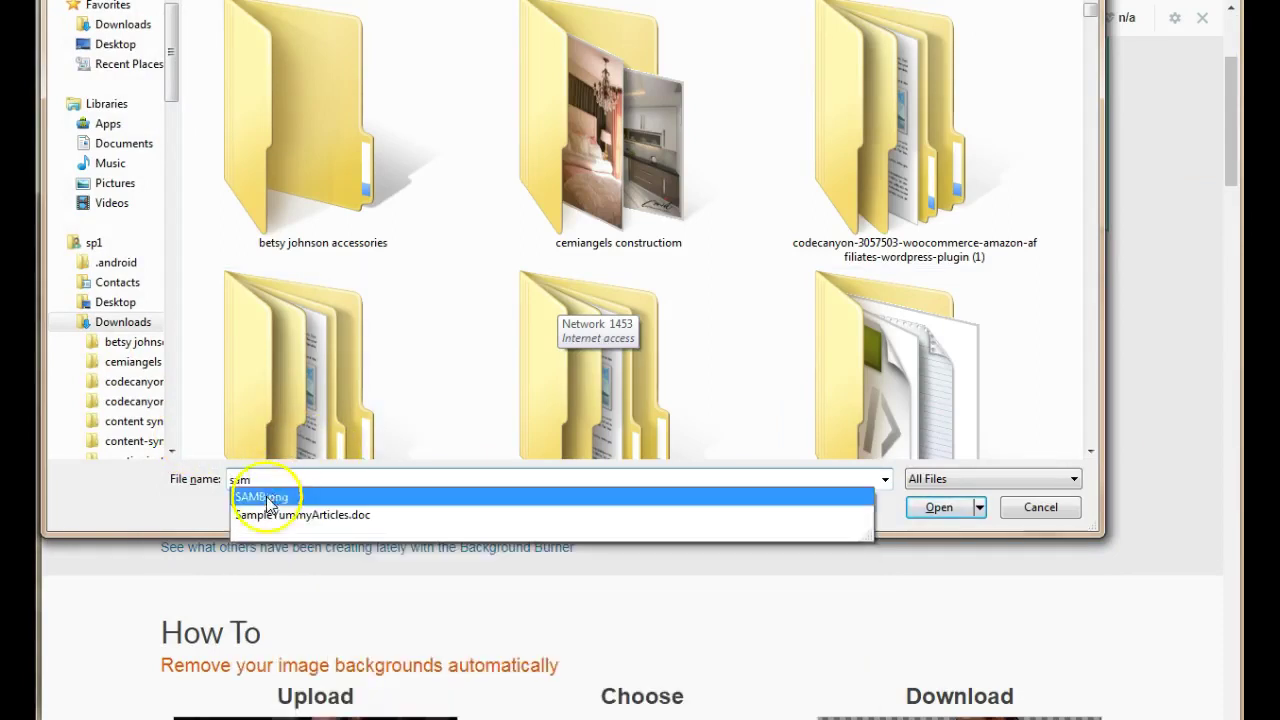
{"action": "left_click", "coordinate": [933, 507]}
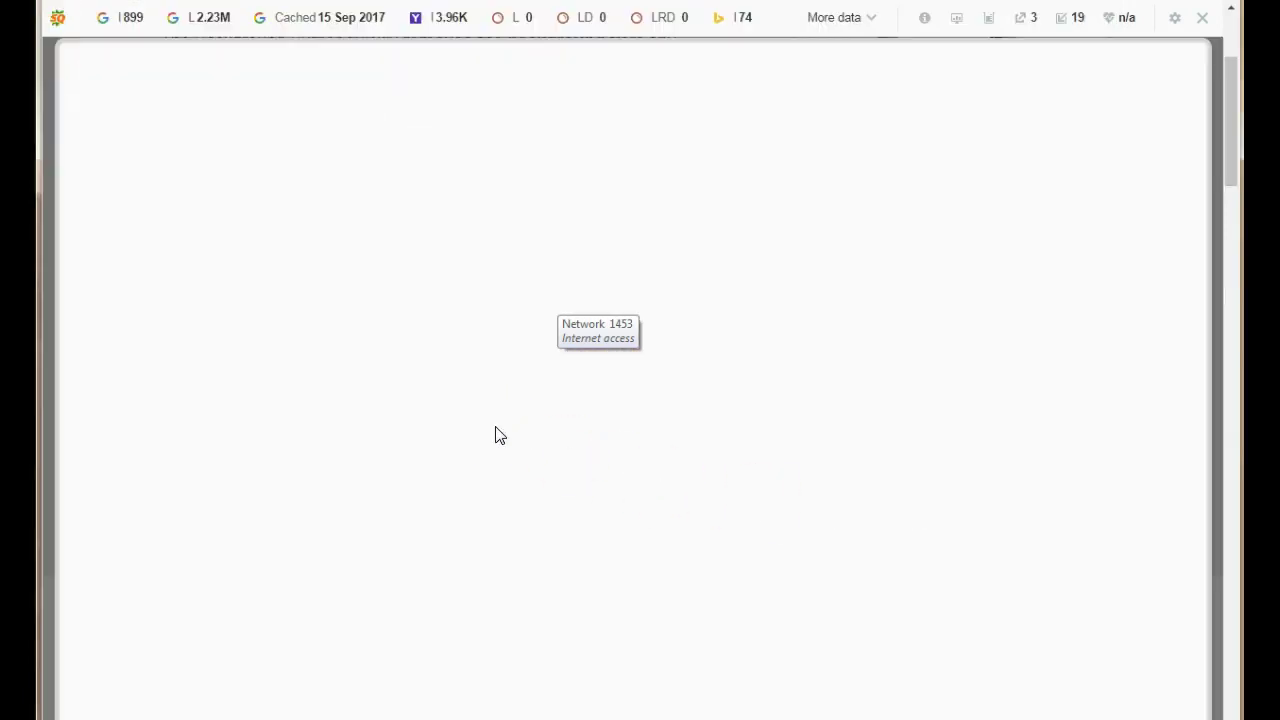
{"action": "left_click", "coordinate": [498, 389]}
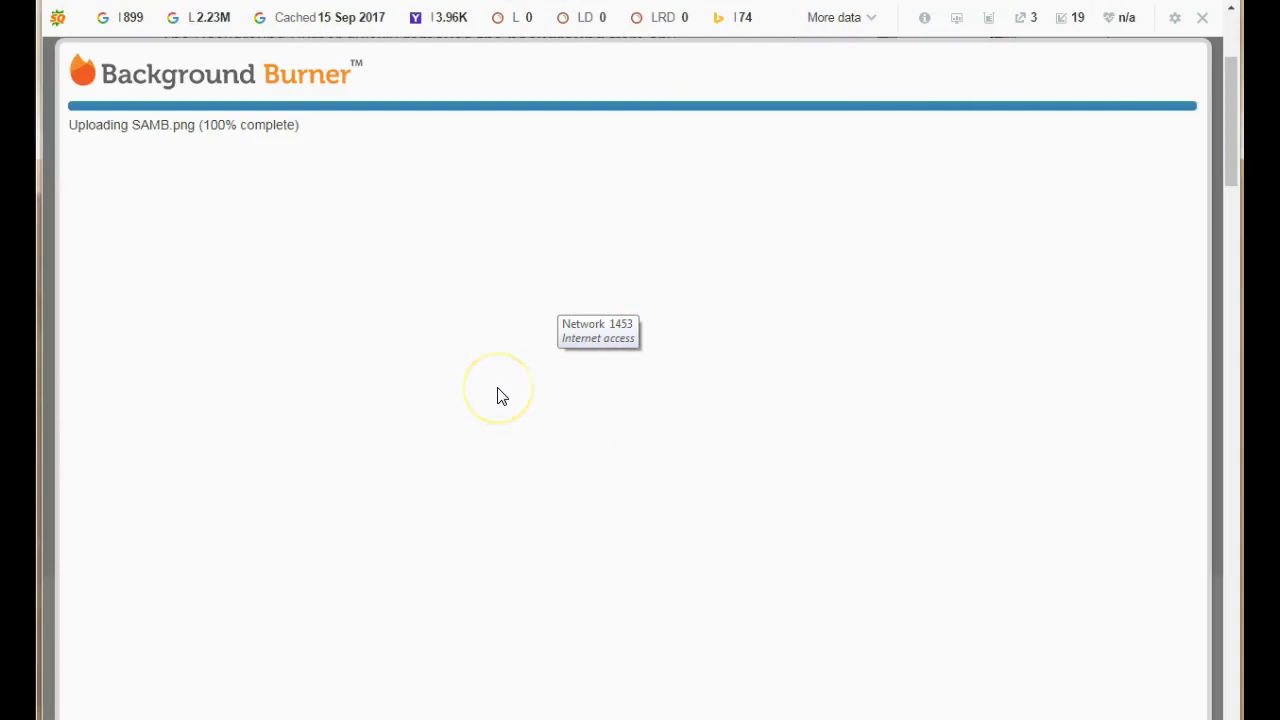
{"action": "left_click", "coordinate": [423, 387]}
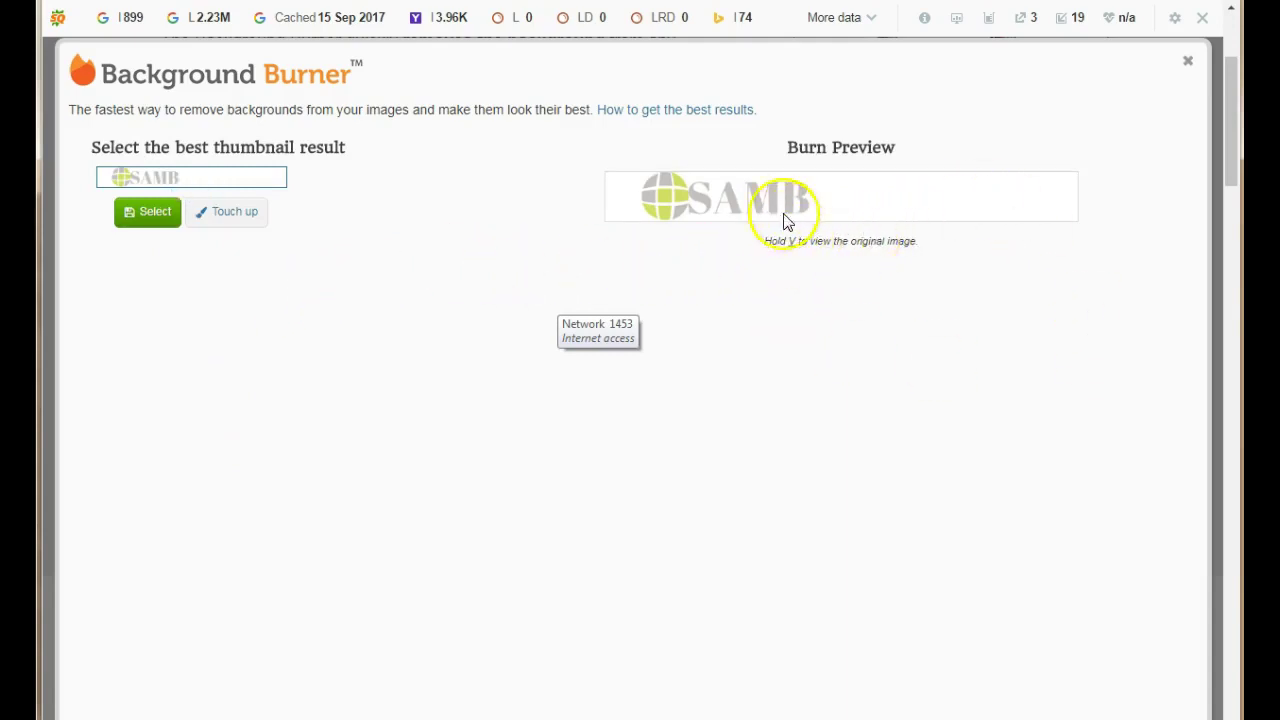
Accept the background-removed SAMB result, and view the login form for downloading it without signing in.
{"action": "left_click", "coordinate": [147, 214]}
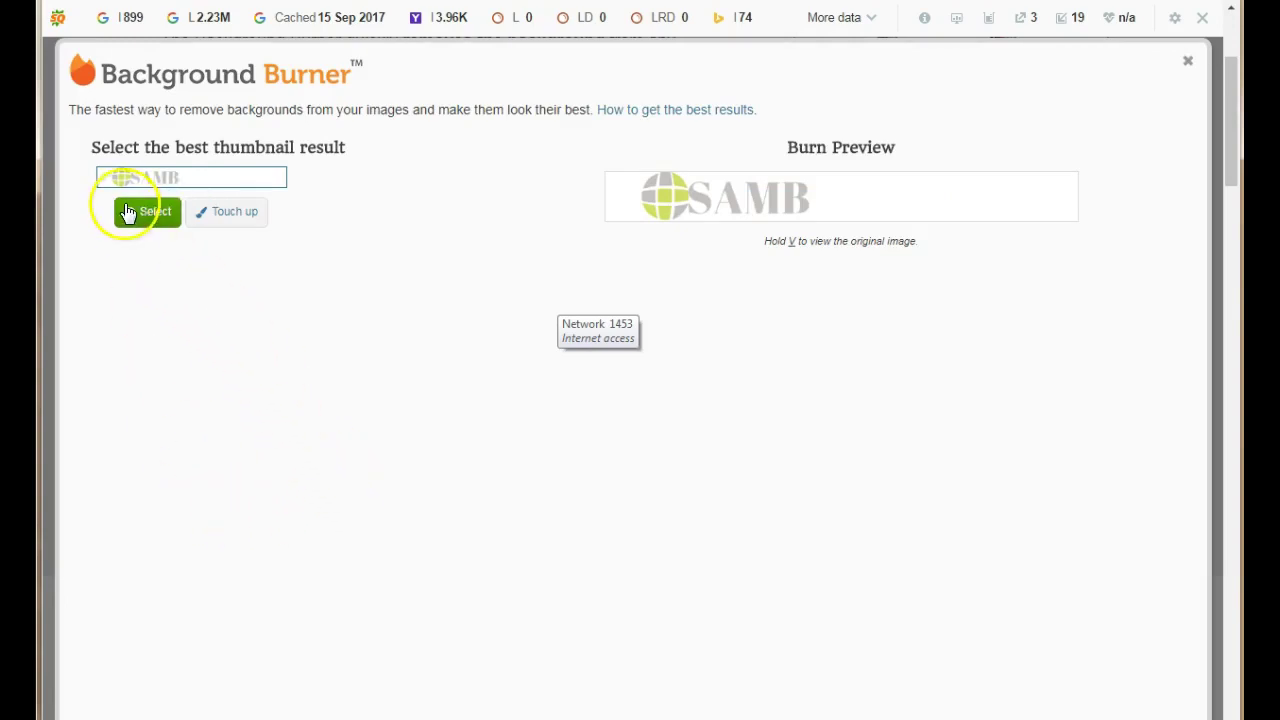
{"action": "left_click", "coordinate": [129, 212]}
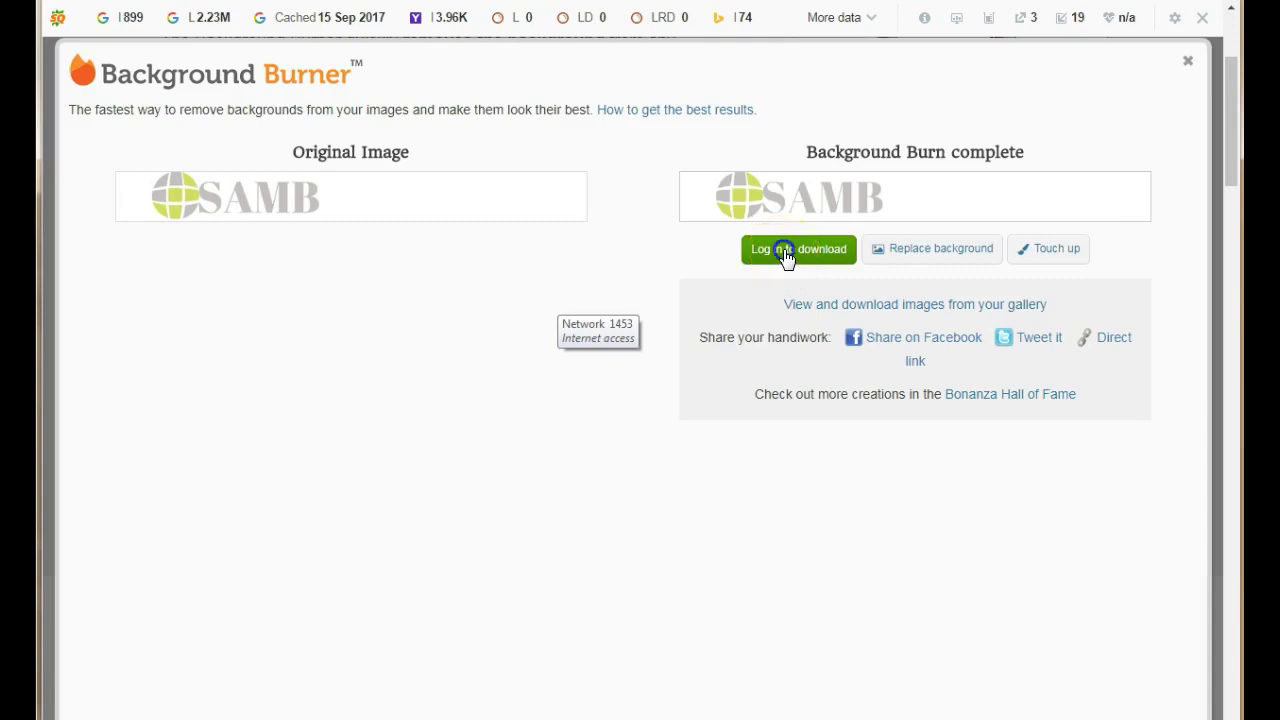
{"action": "left_click", "coordinate": [785, 252]}
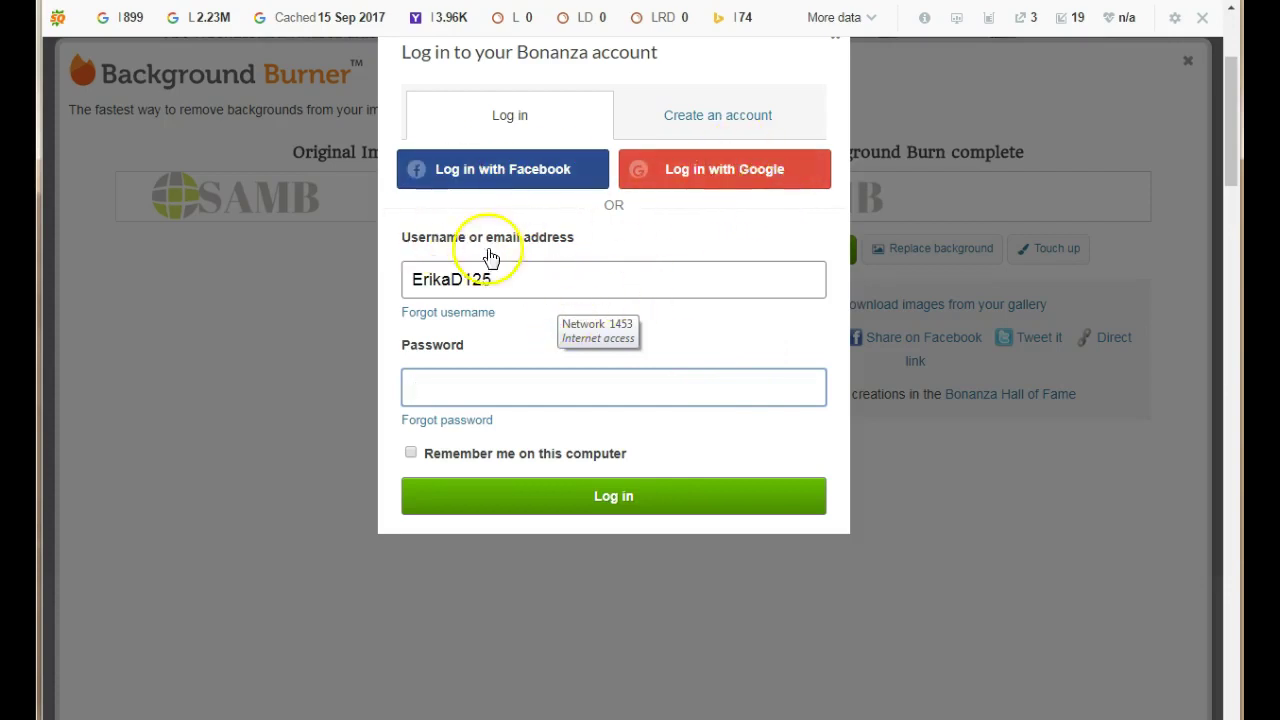
{"action": "left_click", "coordinate": [943, 628]}
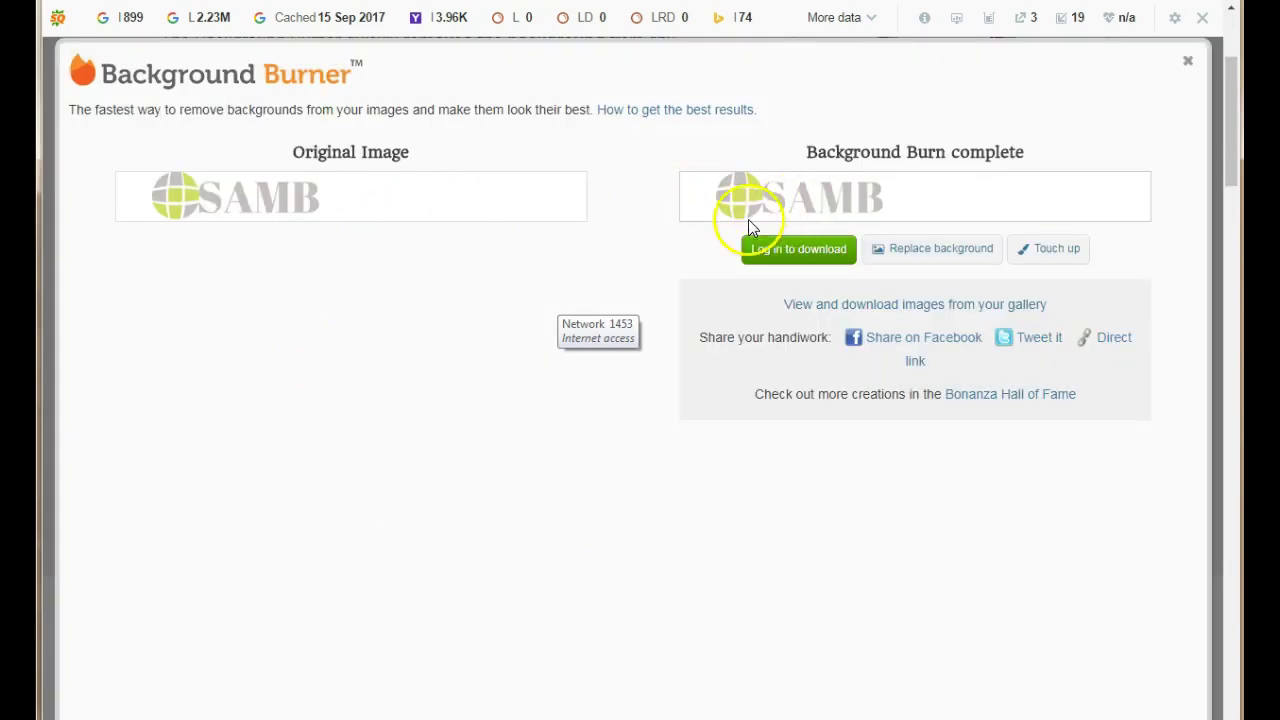